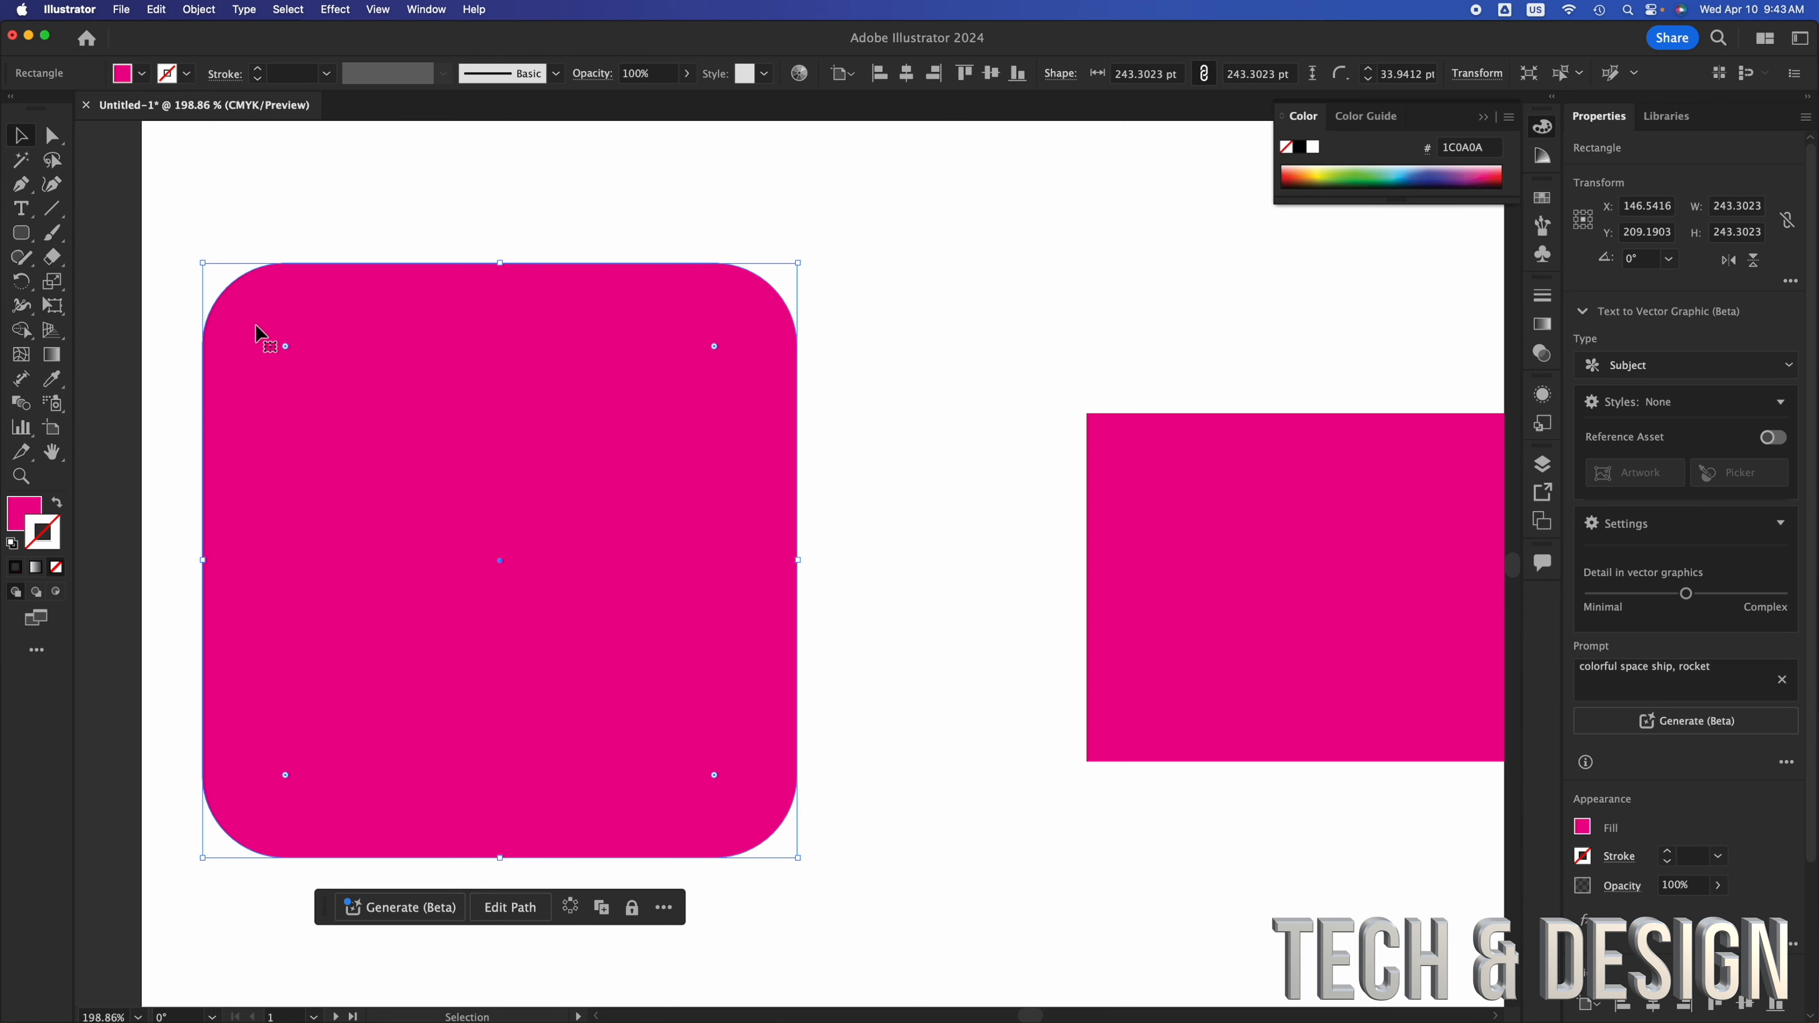
Round the corners of the pink rounded square to the maximum, about 121.65 pt, so it becomes a full circle
left_click_drag(285, 347, 608, 592)
left_click(985, 470)
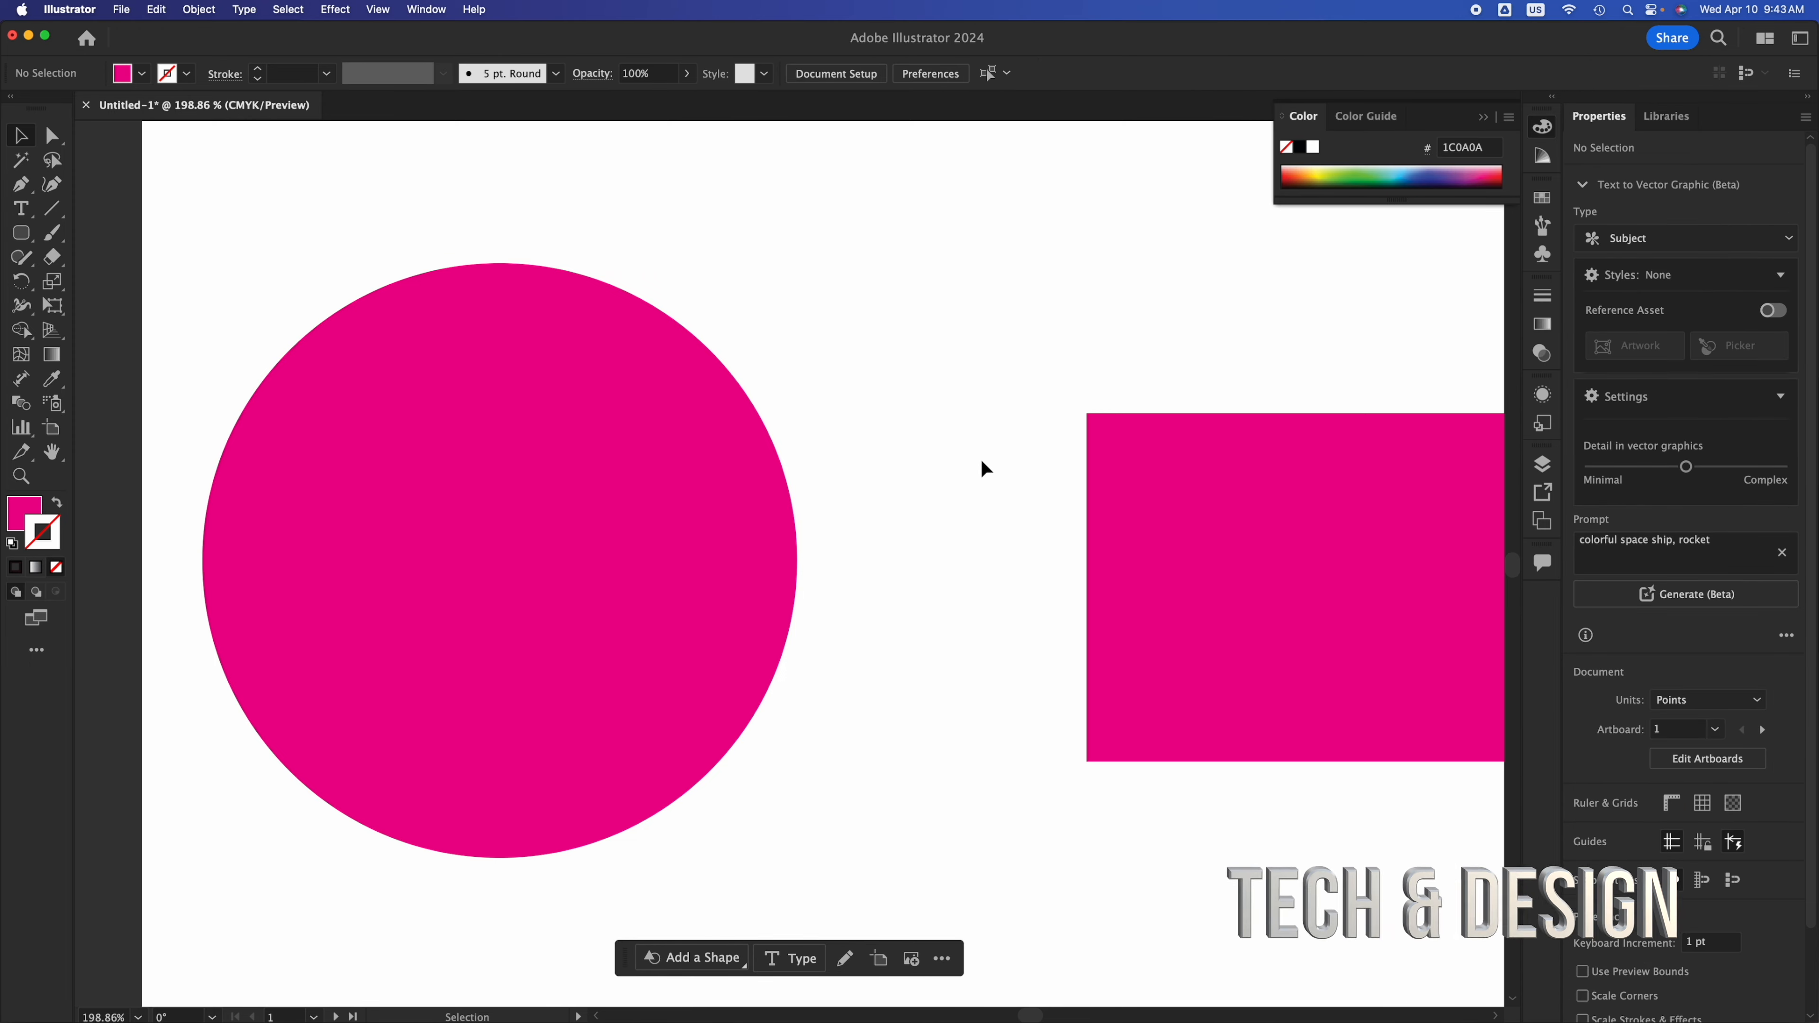
left_click(453, 446)
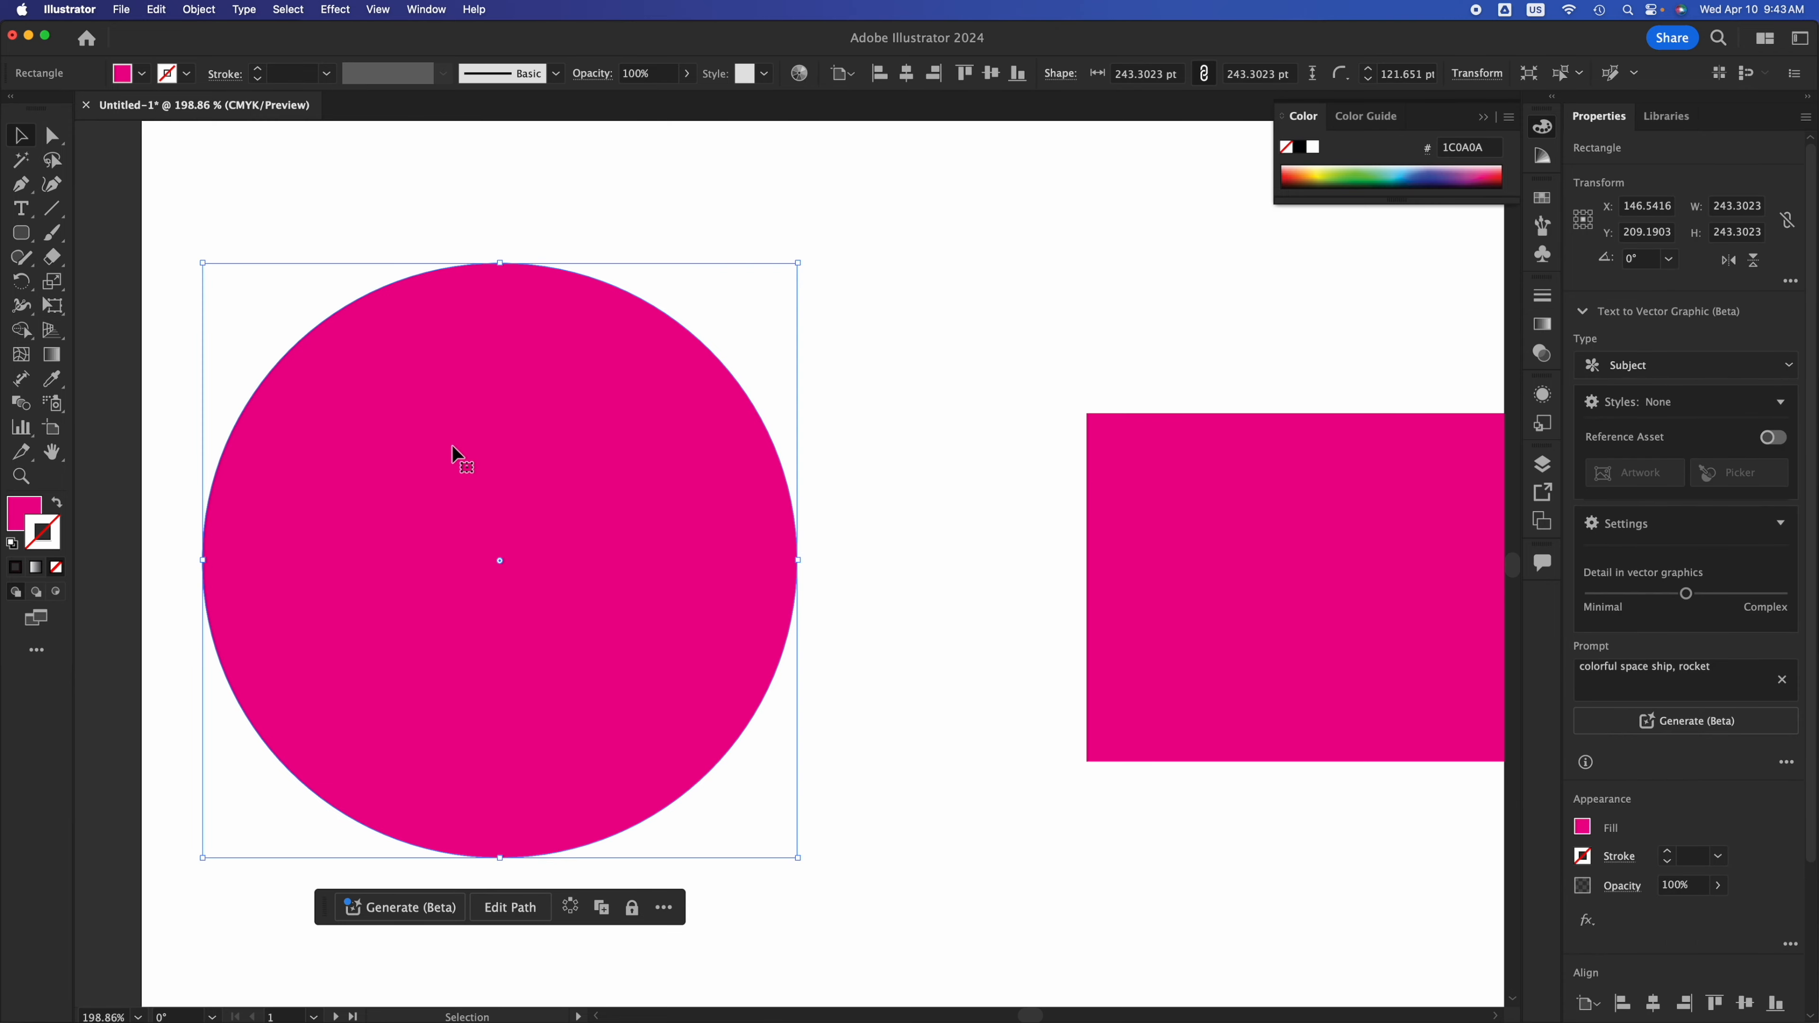
Draw a circle about 210 pt wide and a narrow upright ellipse about 48 by 217 pt on the second artboard
left_click(22, 240)
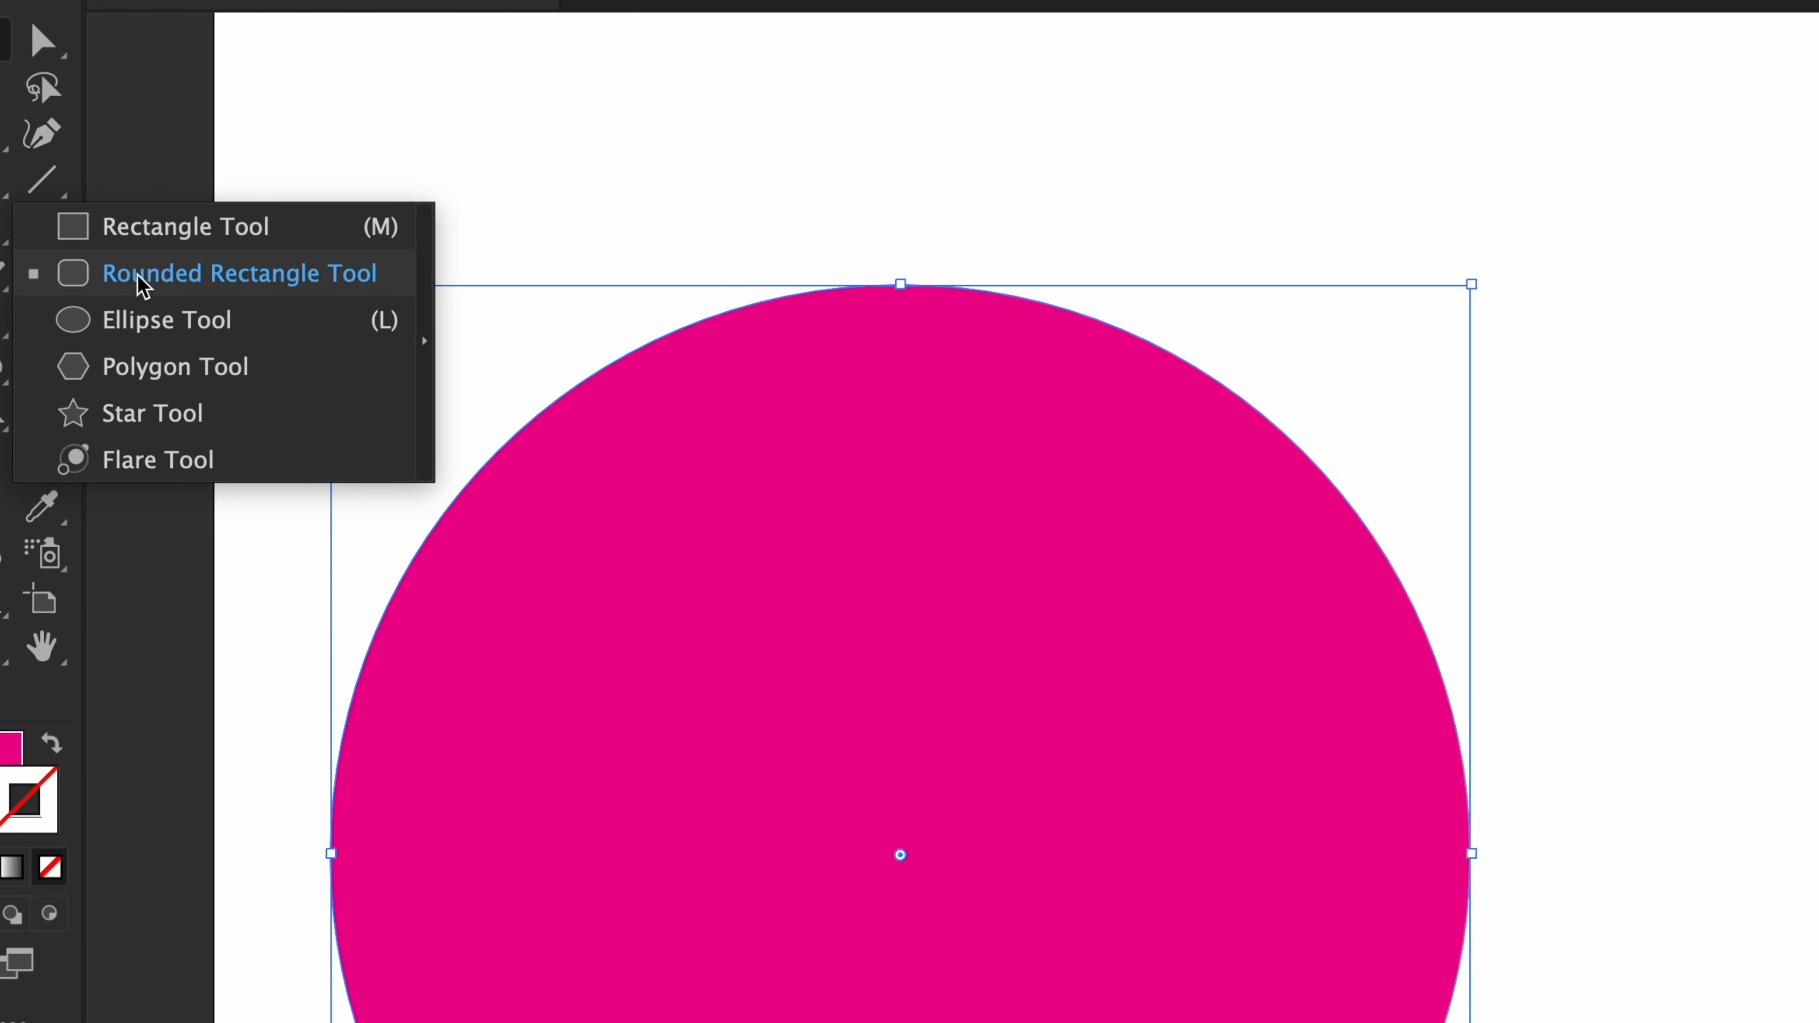
left_click(153, 284)
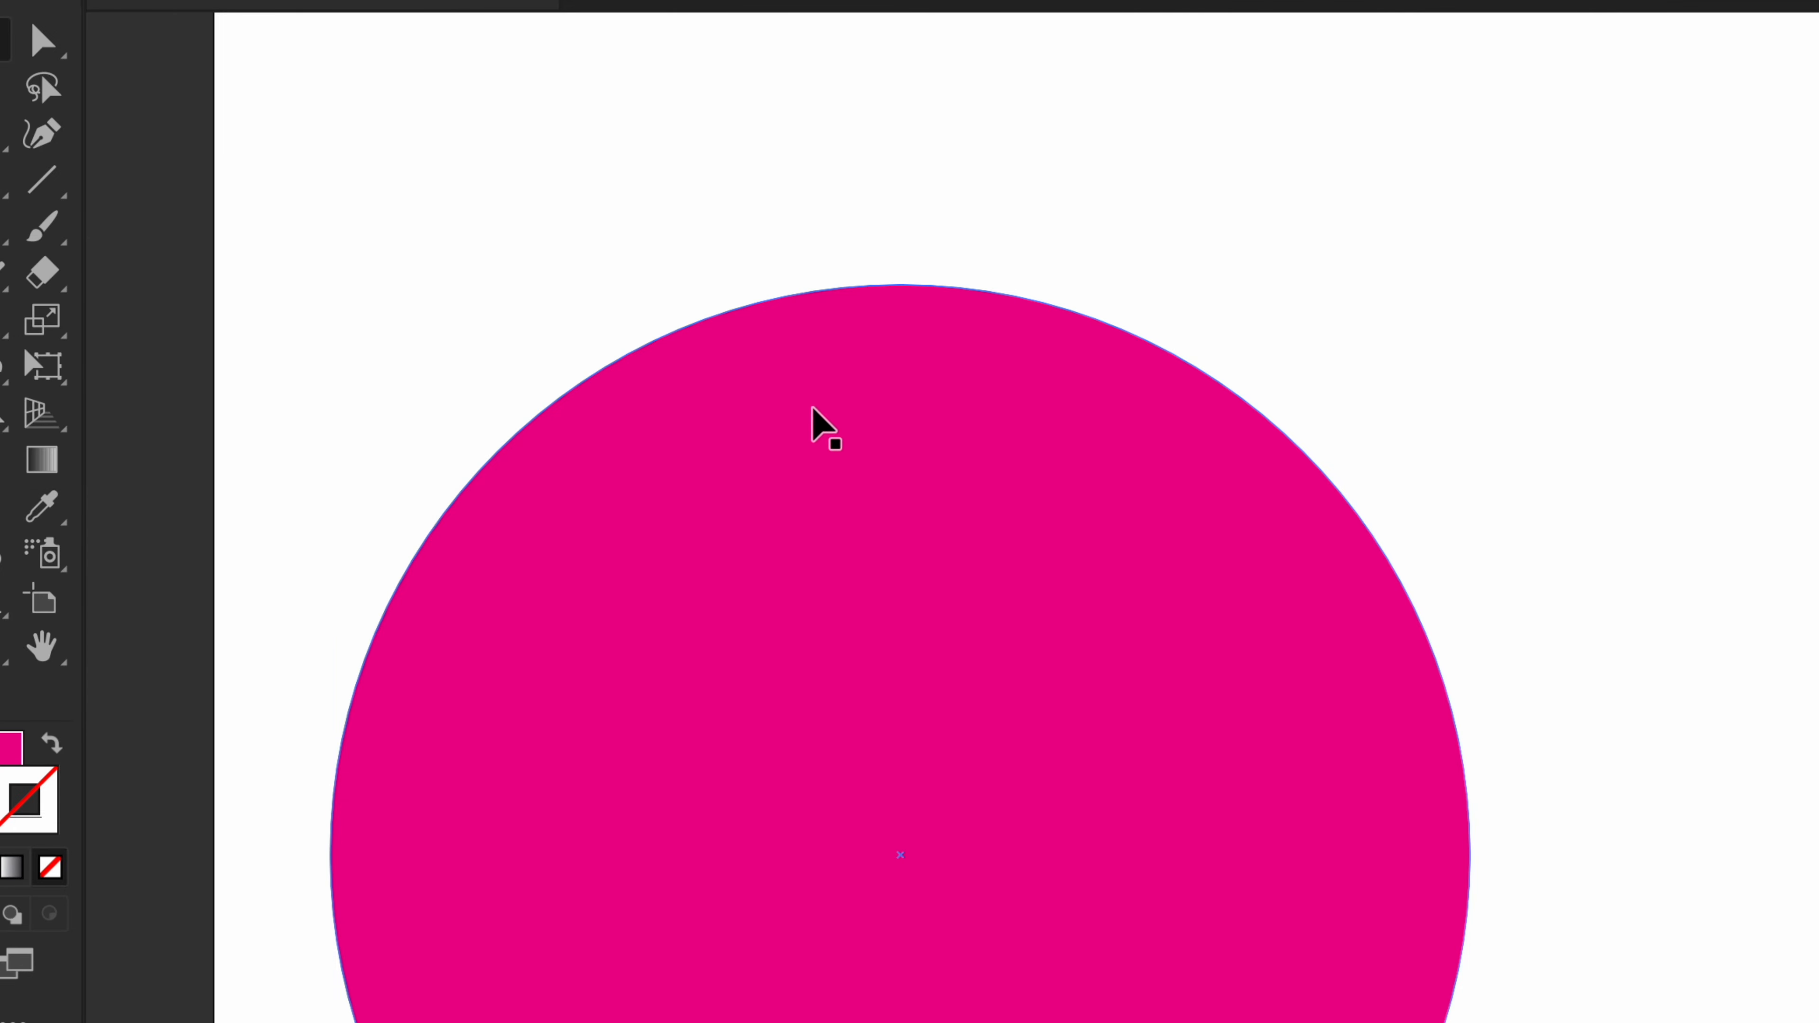
key("ctrl+shift+a")
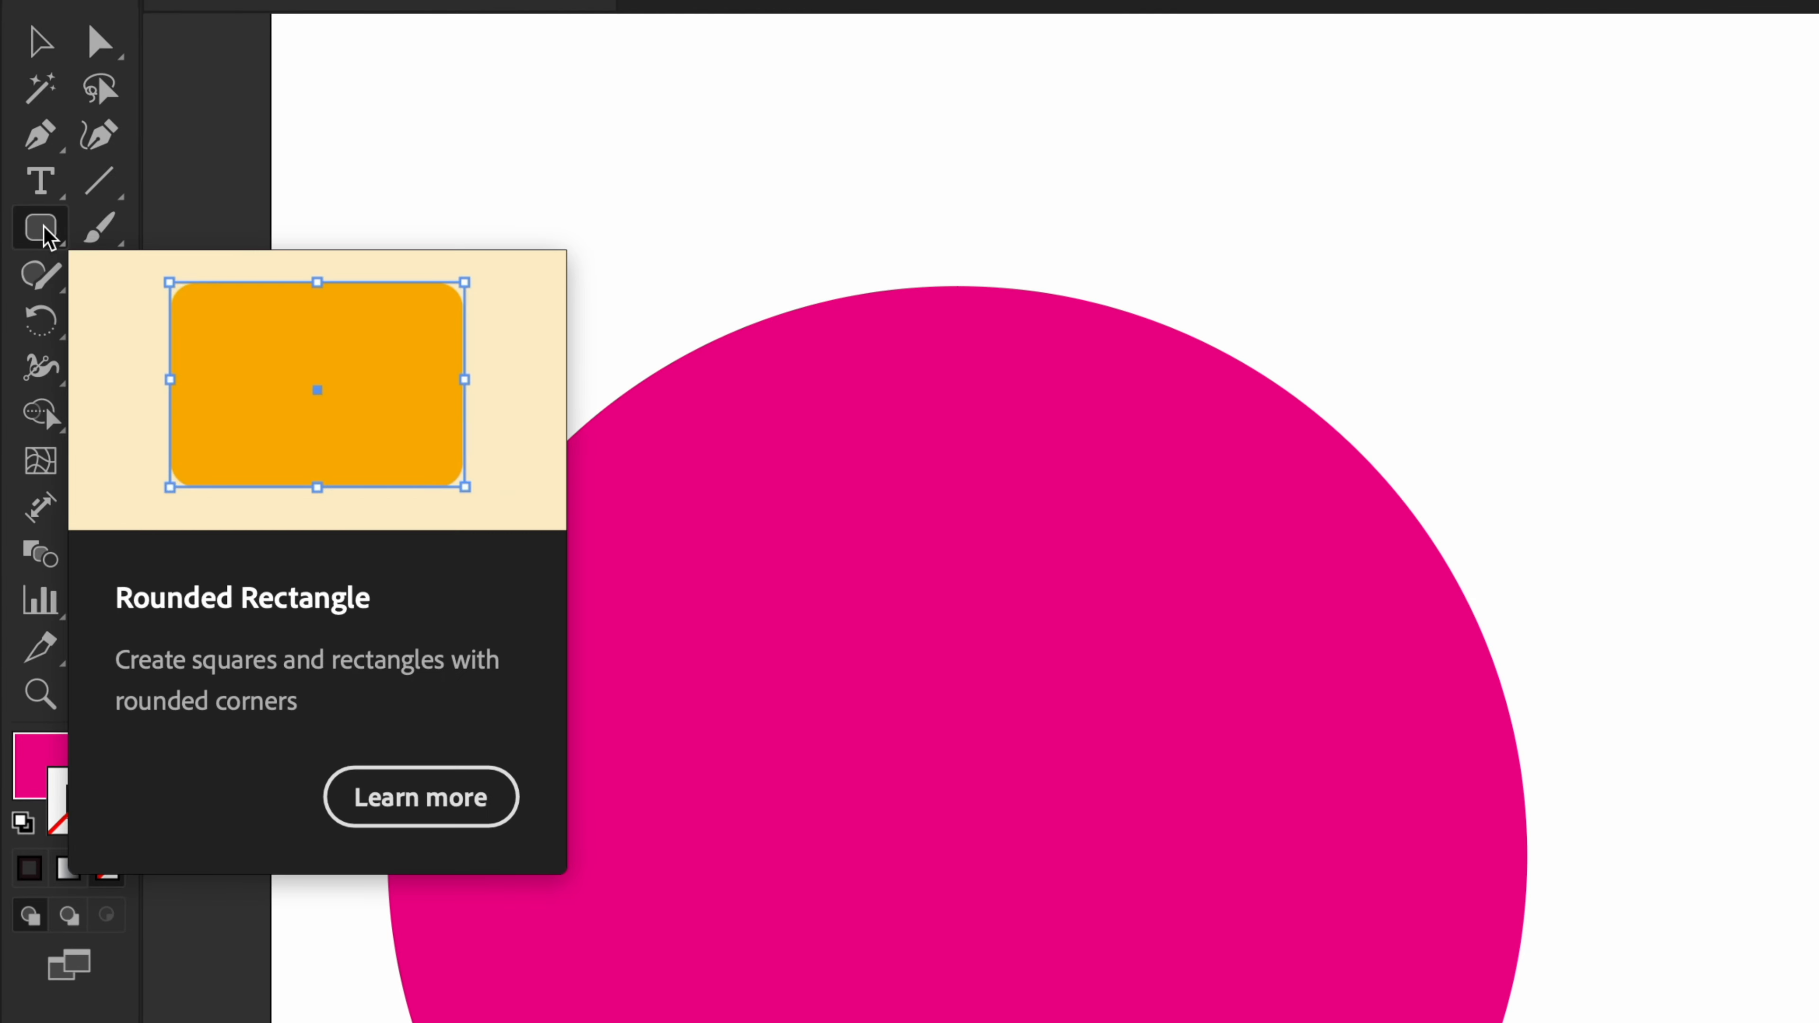
left_click(42, 229)
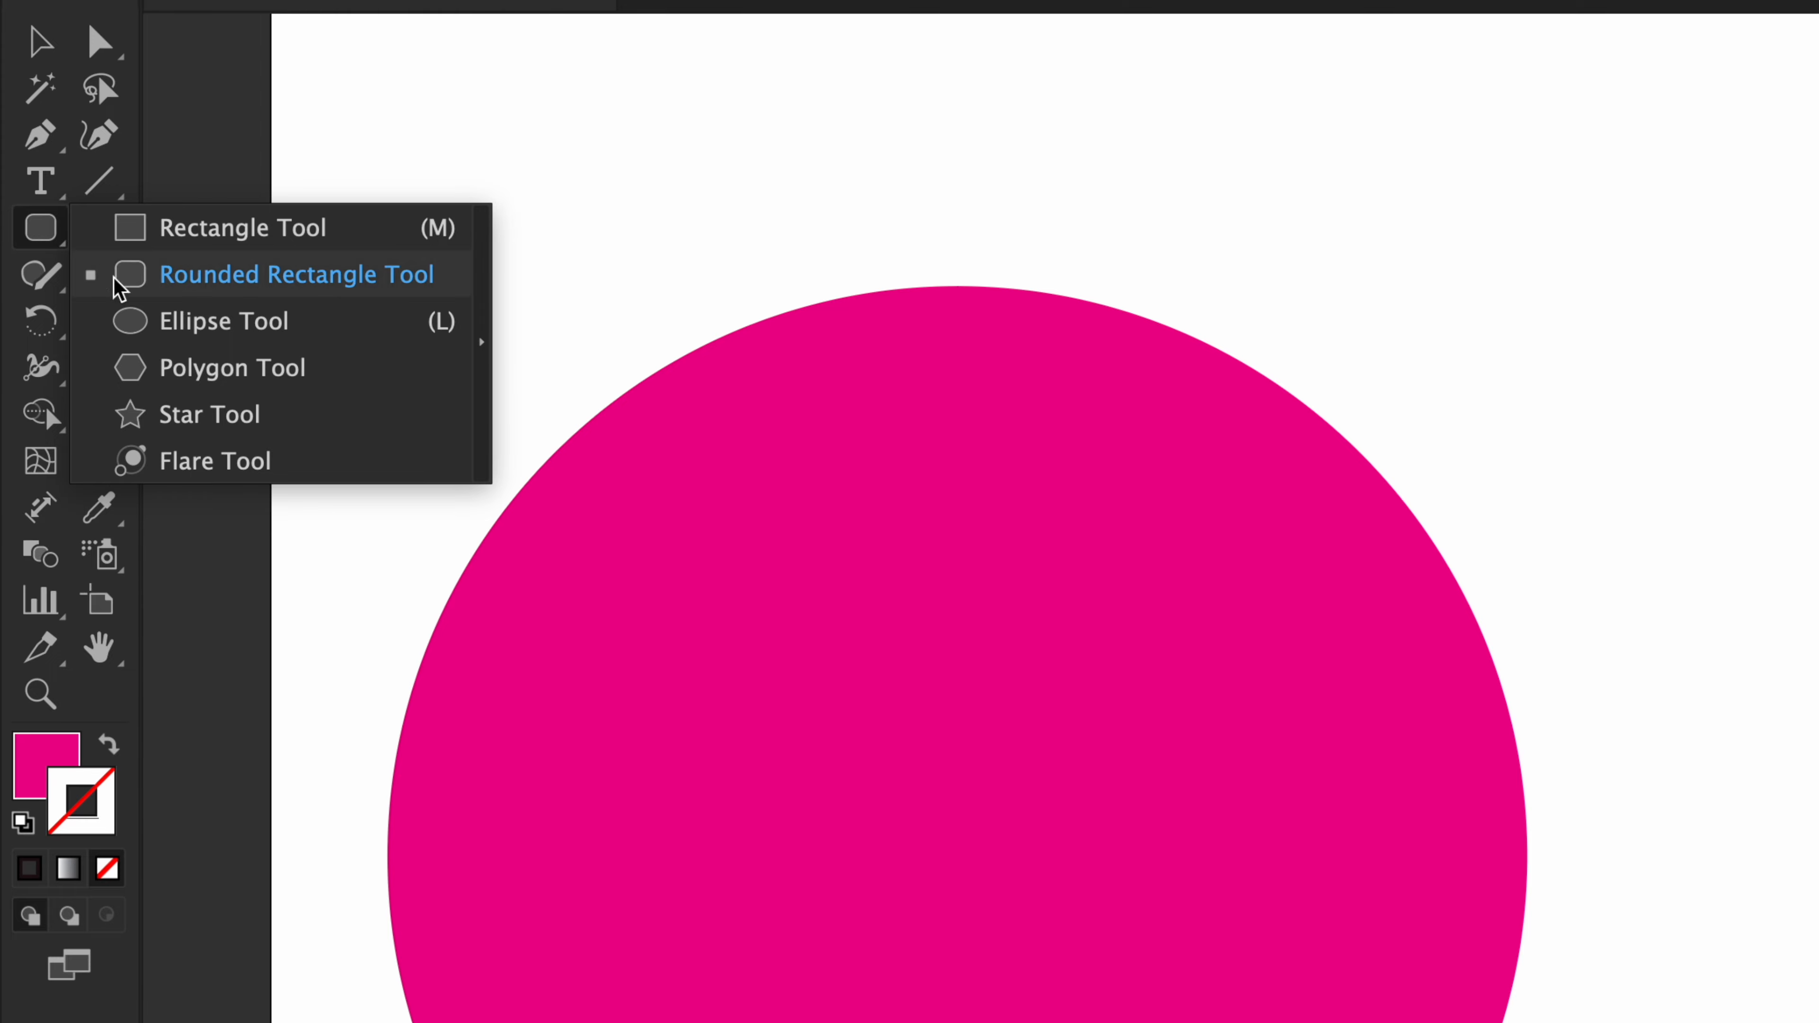
left_click(172, 326)
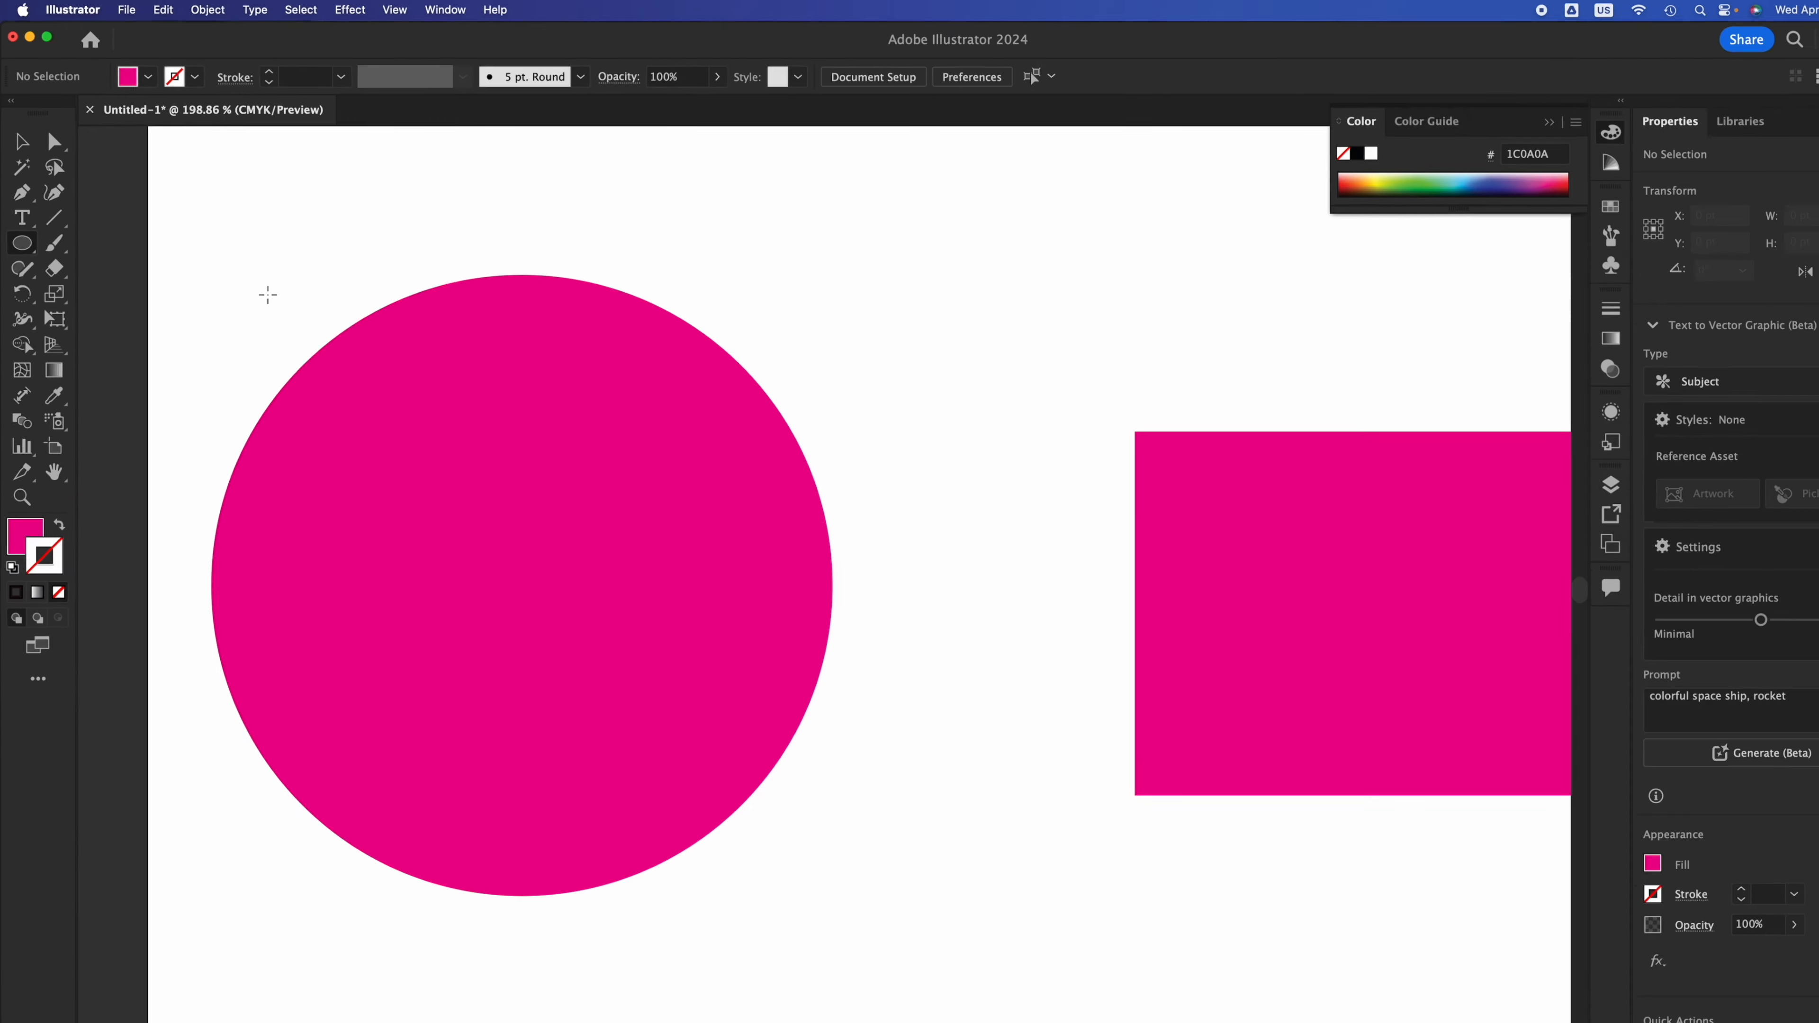
scroll(1268, 637, "right", 5)
scroll(665, 449, "right", 10)
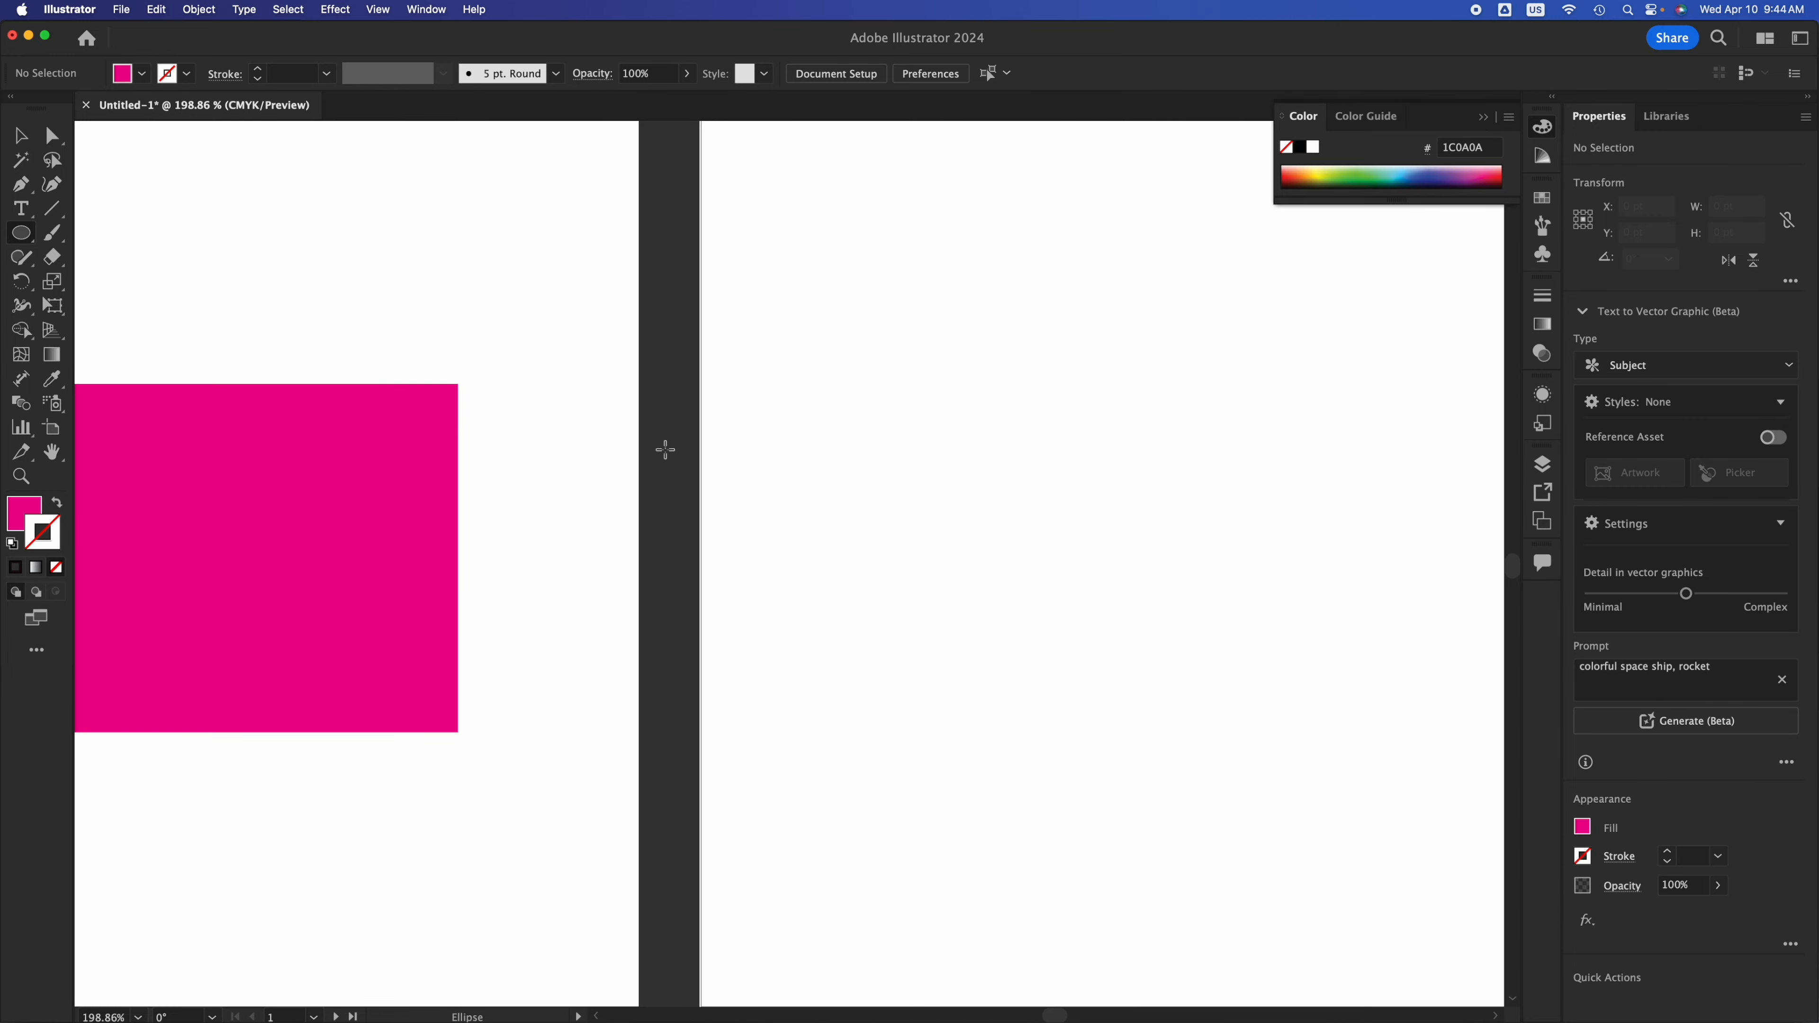
scroll(665, 449, "right", 2)
mouse_move(455, 354)
left_mouse_down()
mouse_move(634, 527)
mouse_move(969, 781)
left_mouse_up()
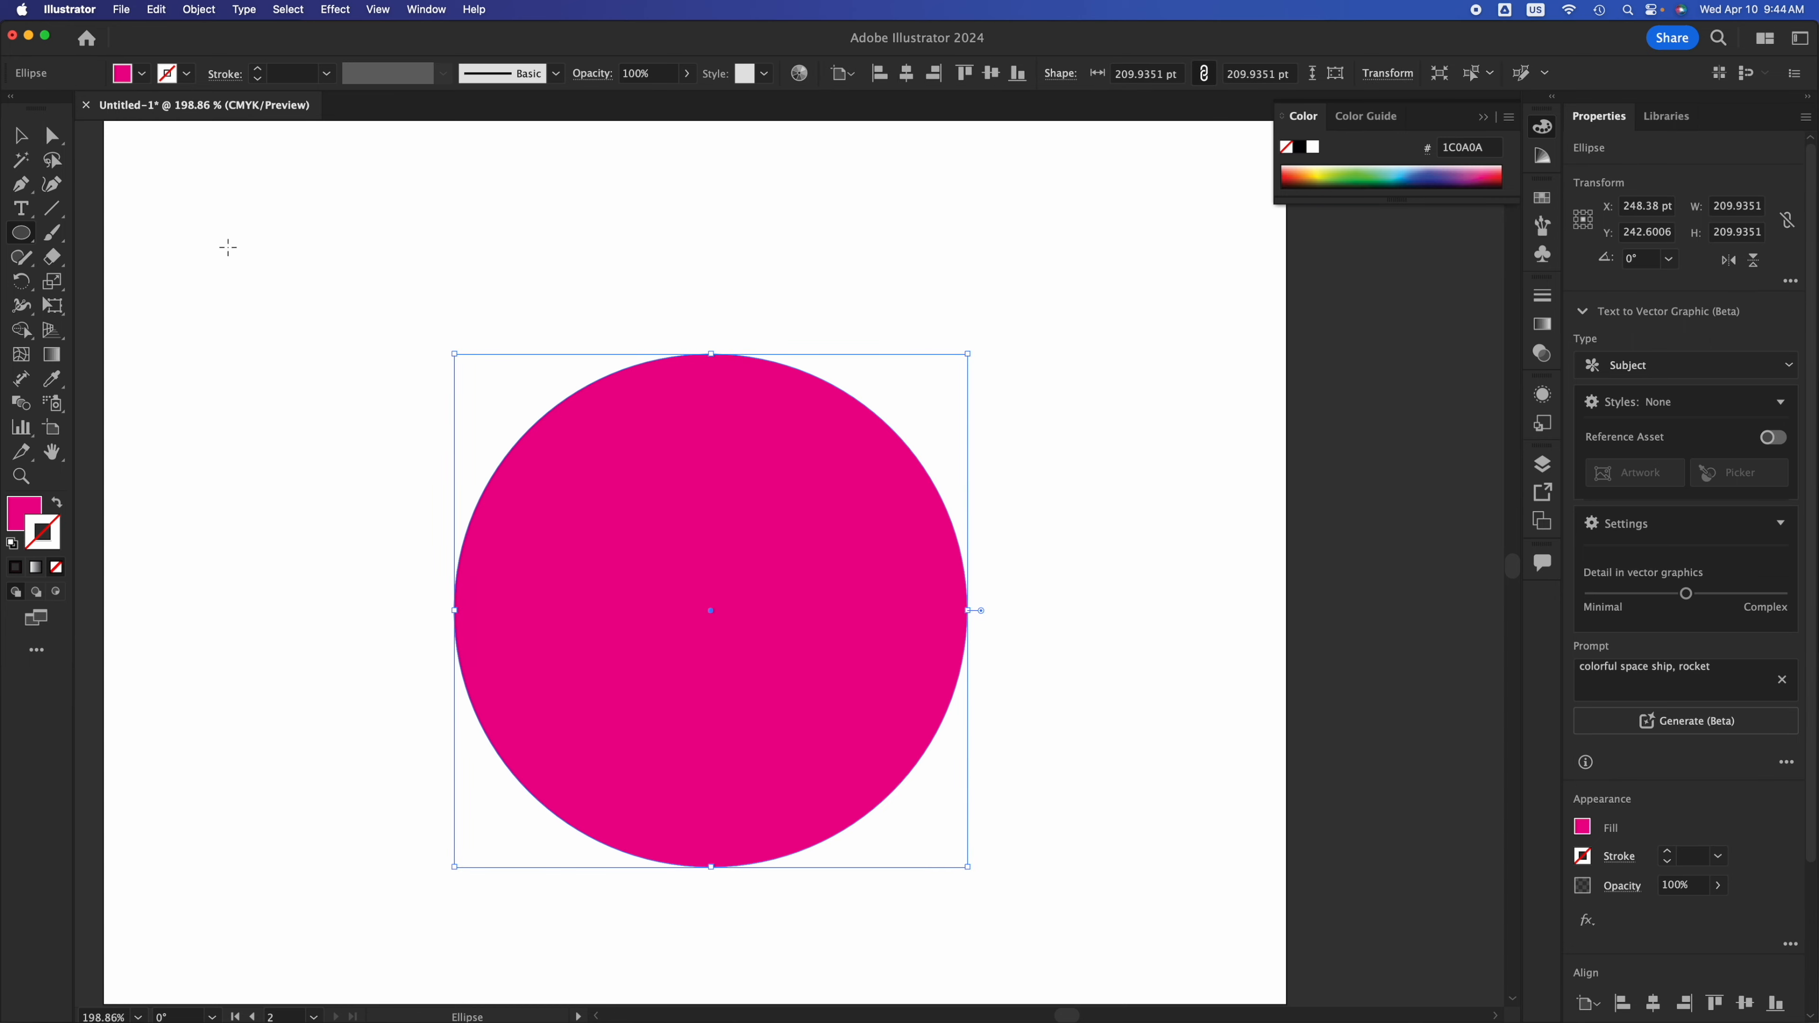
mouse_move(196, 213)
left_mouse_down()
mouse_move(236, 265)
mouse_move(395, 651)
mouse_move(498, 351)
mouse_move(595, 229)
mouse_move(421, 306)
mouse_move(325, 565)
mouse_move(315, 743)
left_mouse_up()
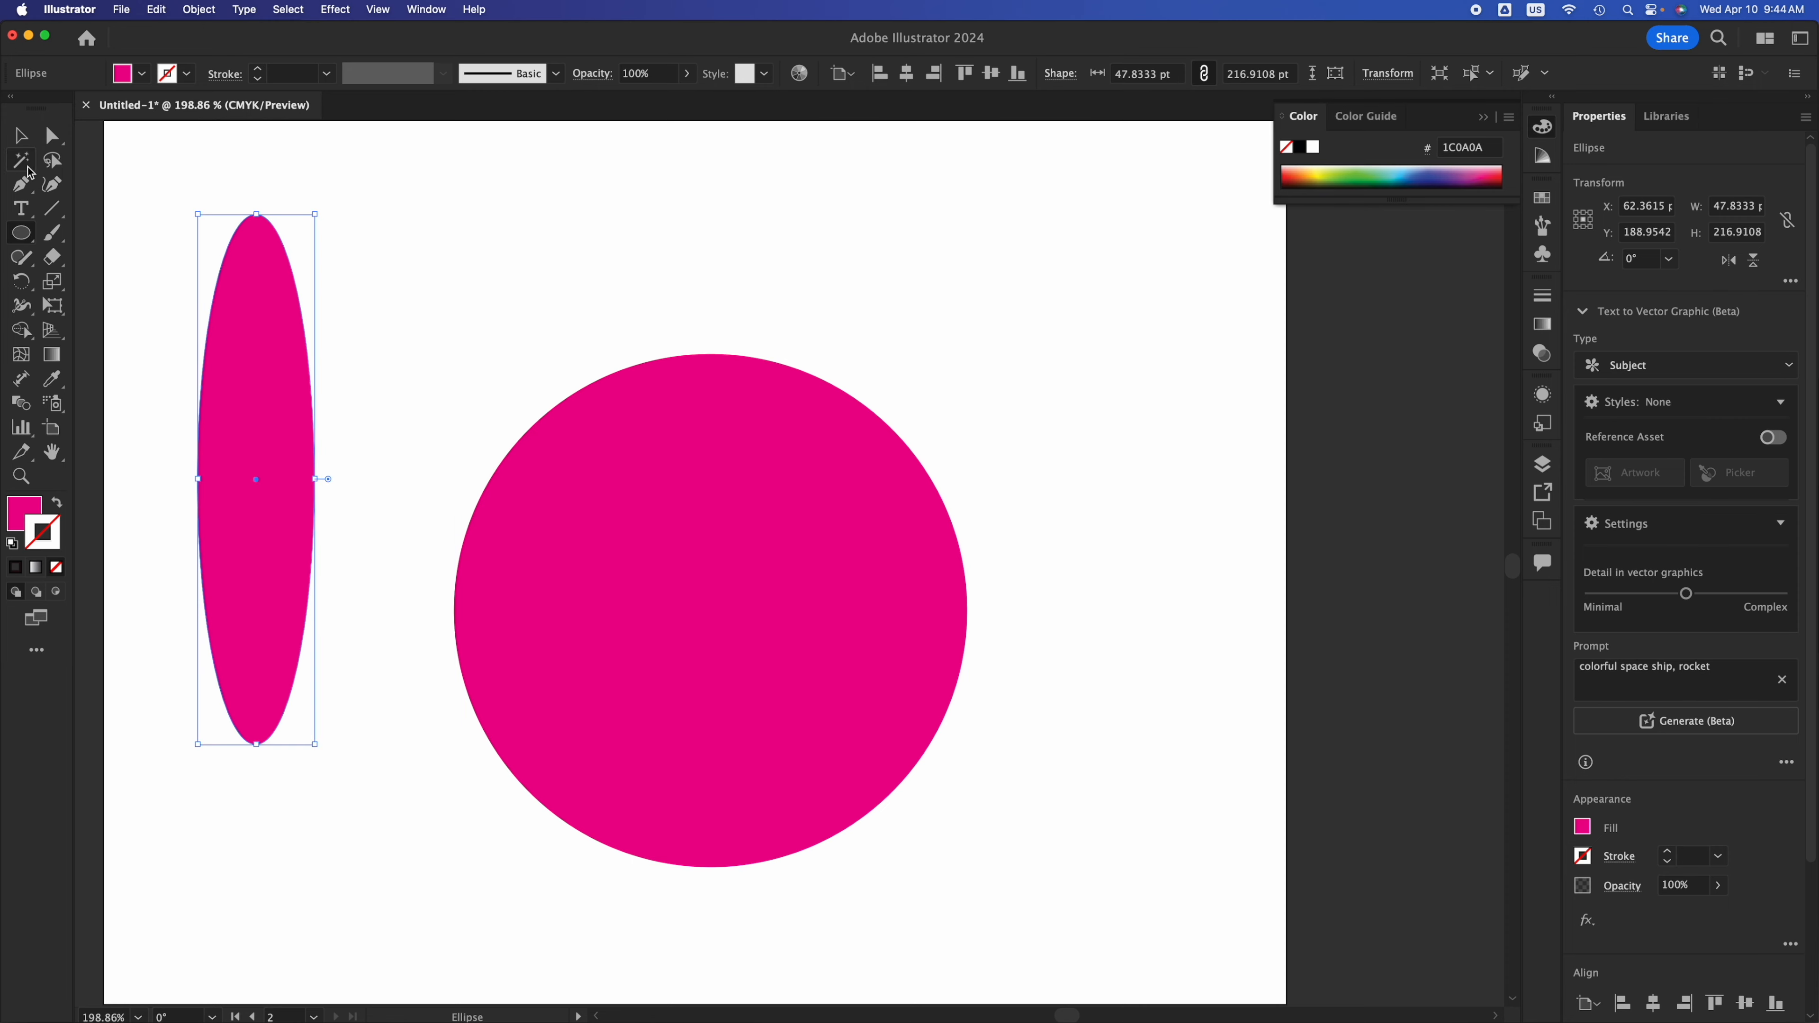
Scale the circle on the second artboard proportionally to about 204 pt wide
left_click(22, 145)
left_click(649, 587)
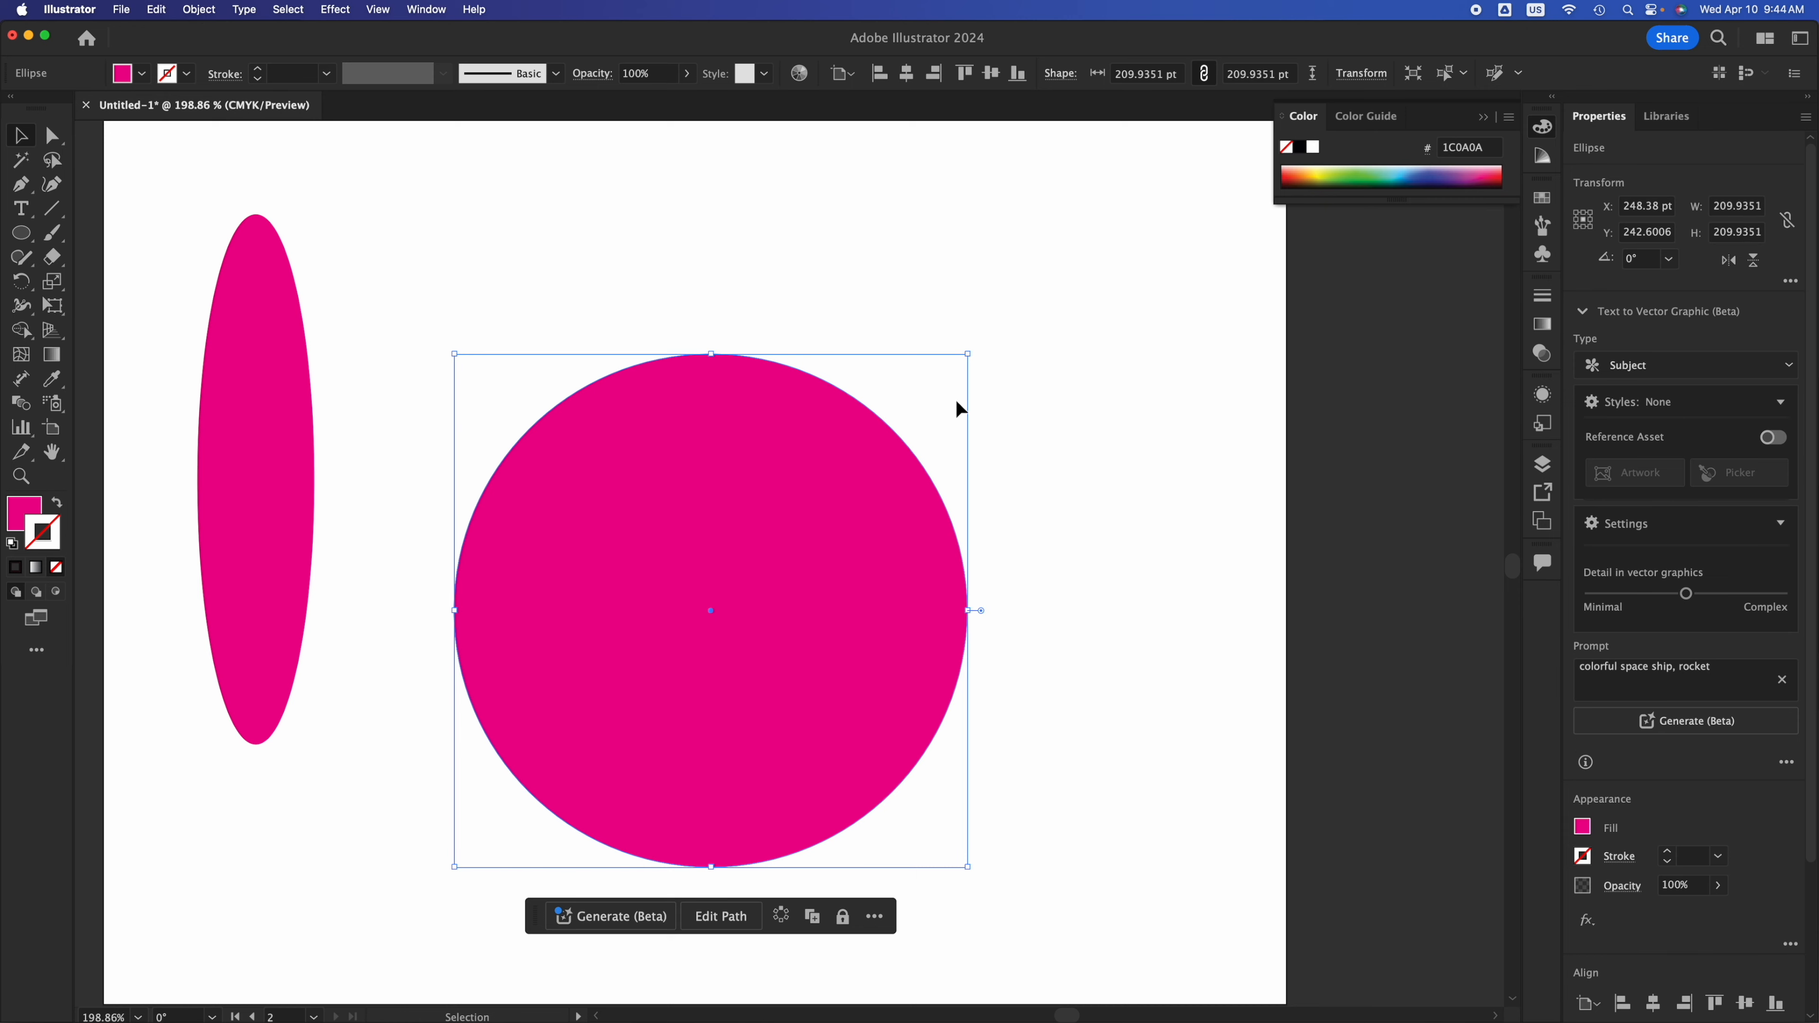
left_click_drag(968, 354, 1110, 366)
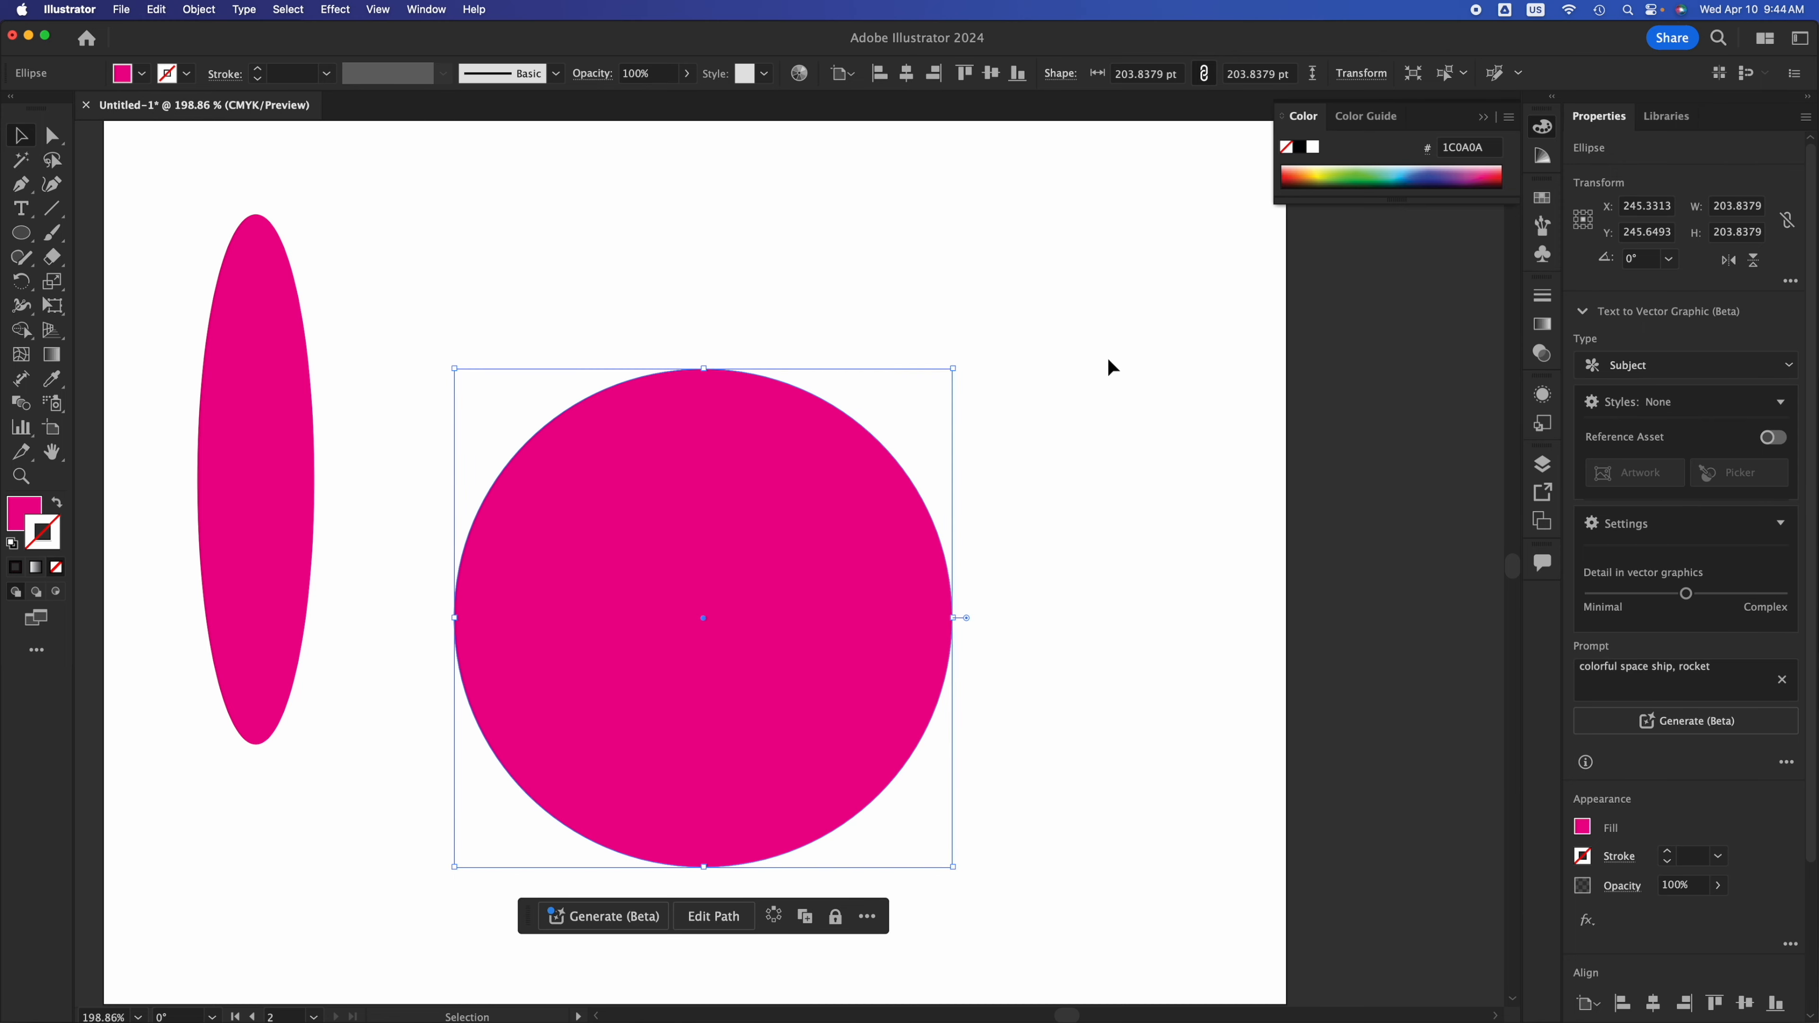
Draw a tilted hexagon about 72 by 73 pt with the Polygon tool and place it at the circle's upper right
left_click(27, 238)
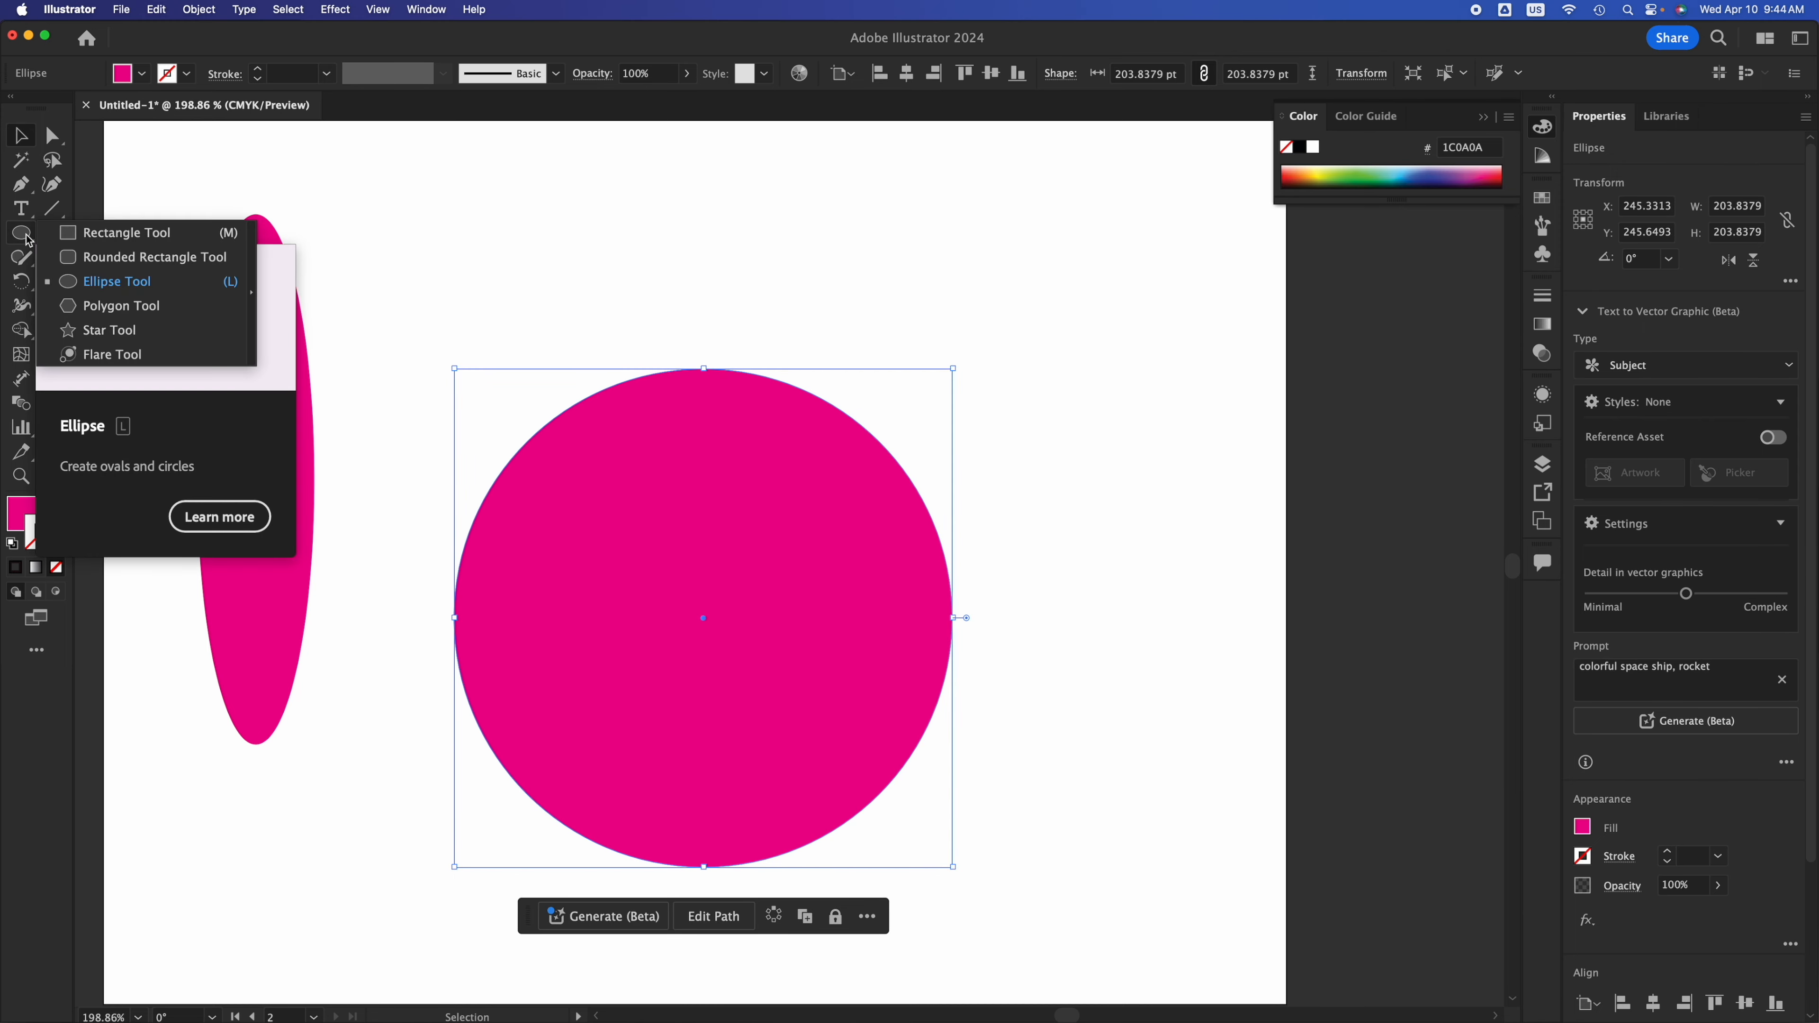
left_click(134, 314)
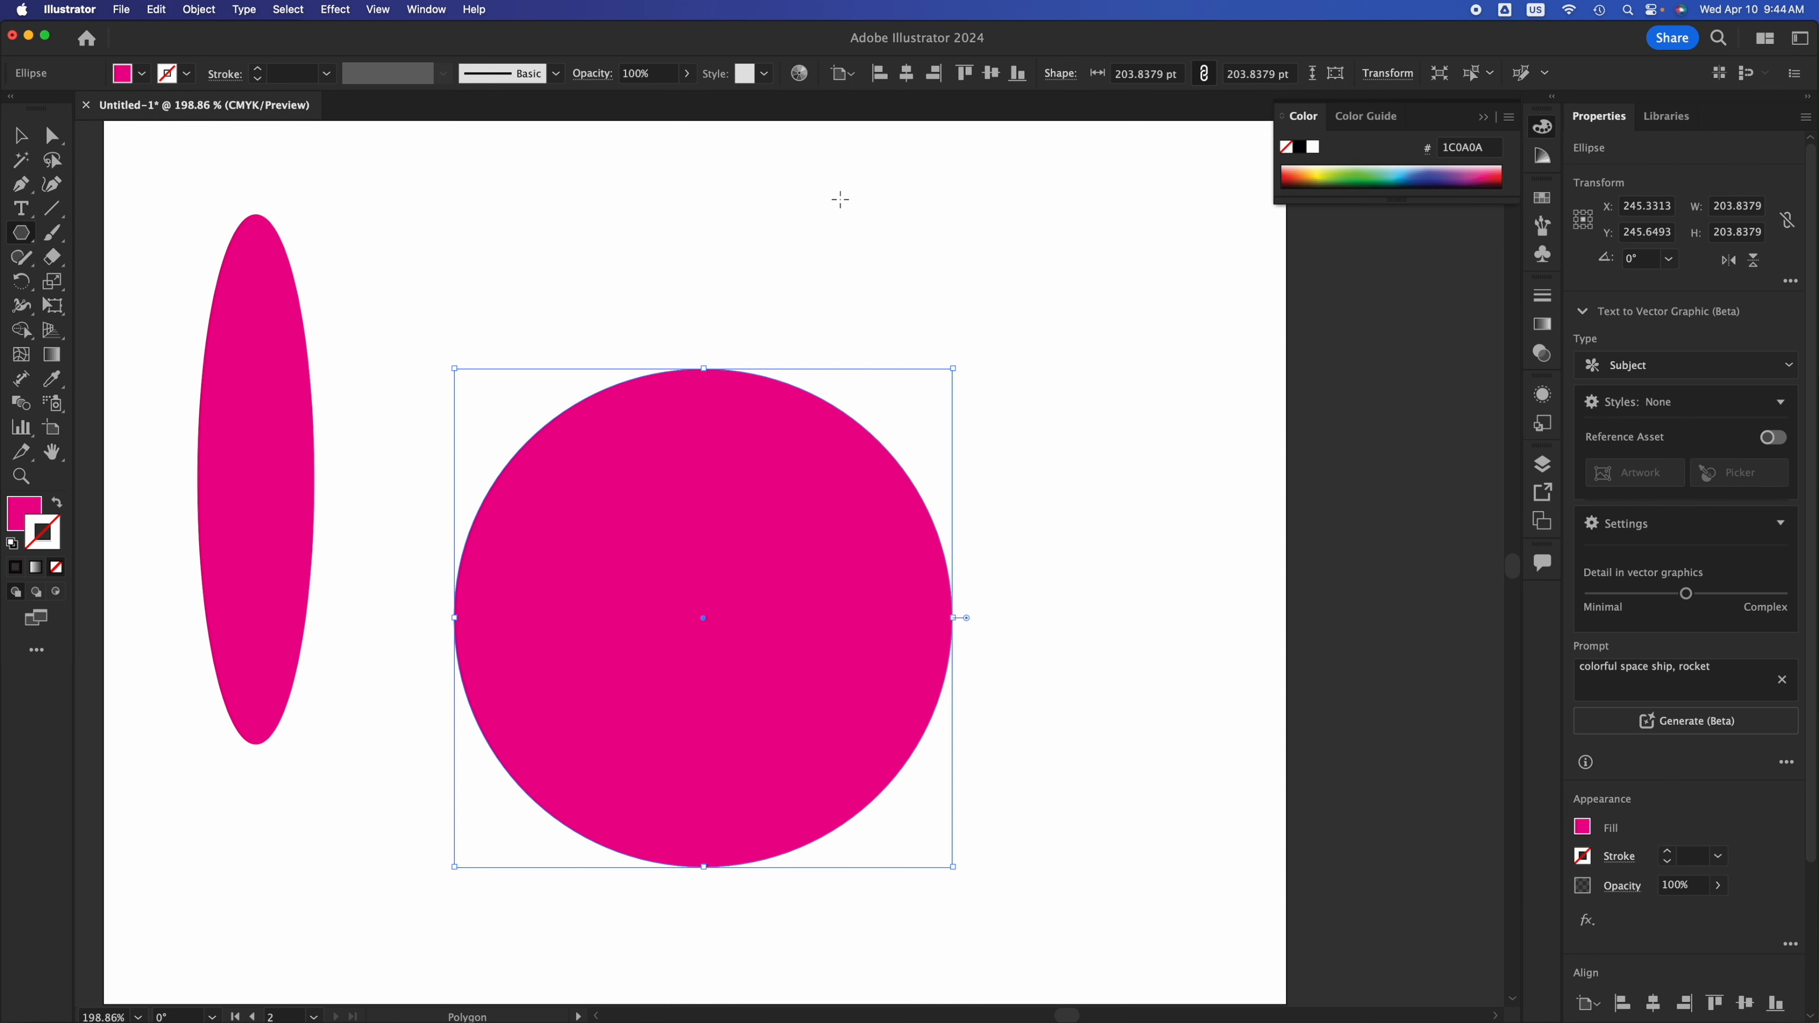
left_click_drag(838, 190, 842, 229)
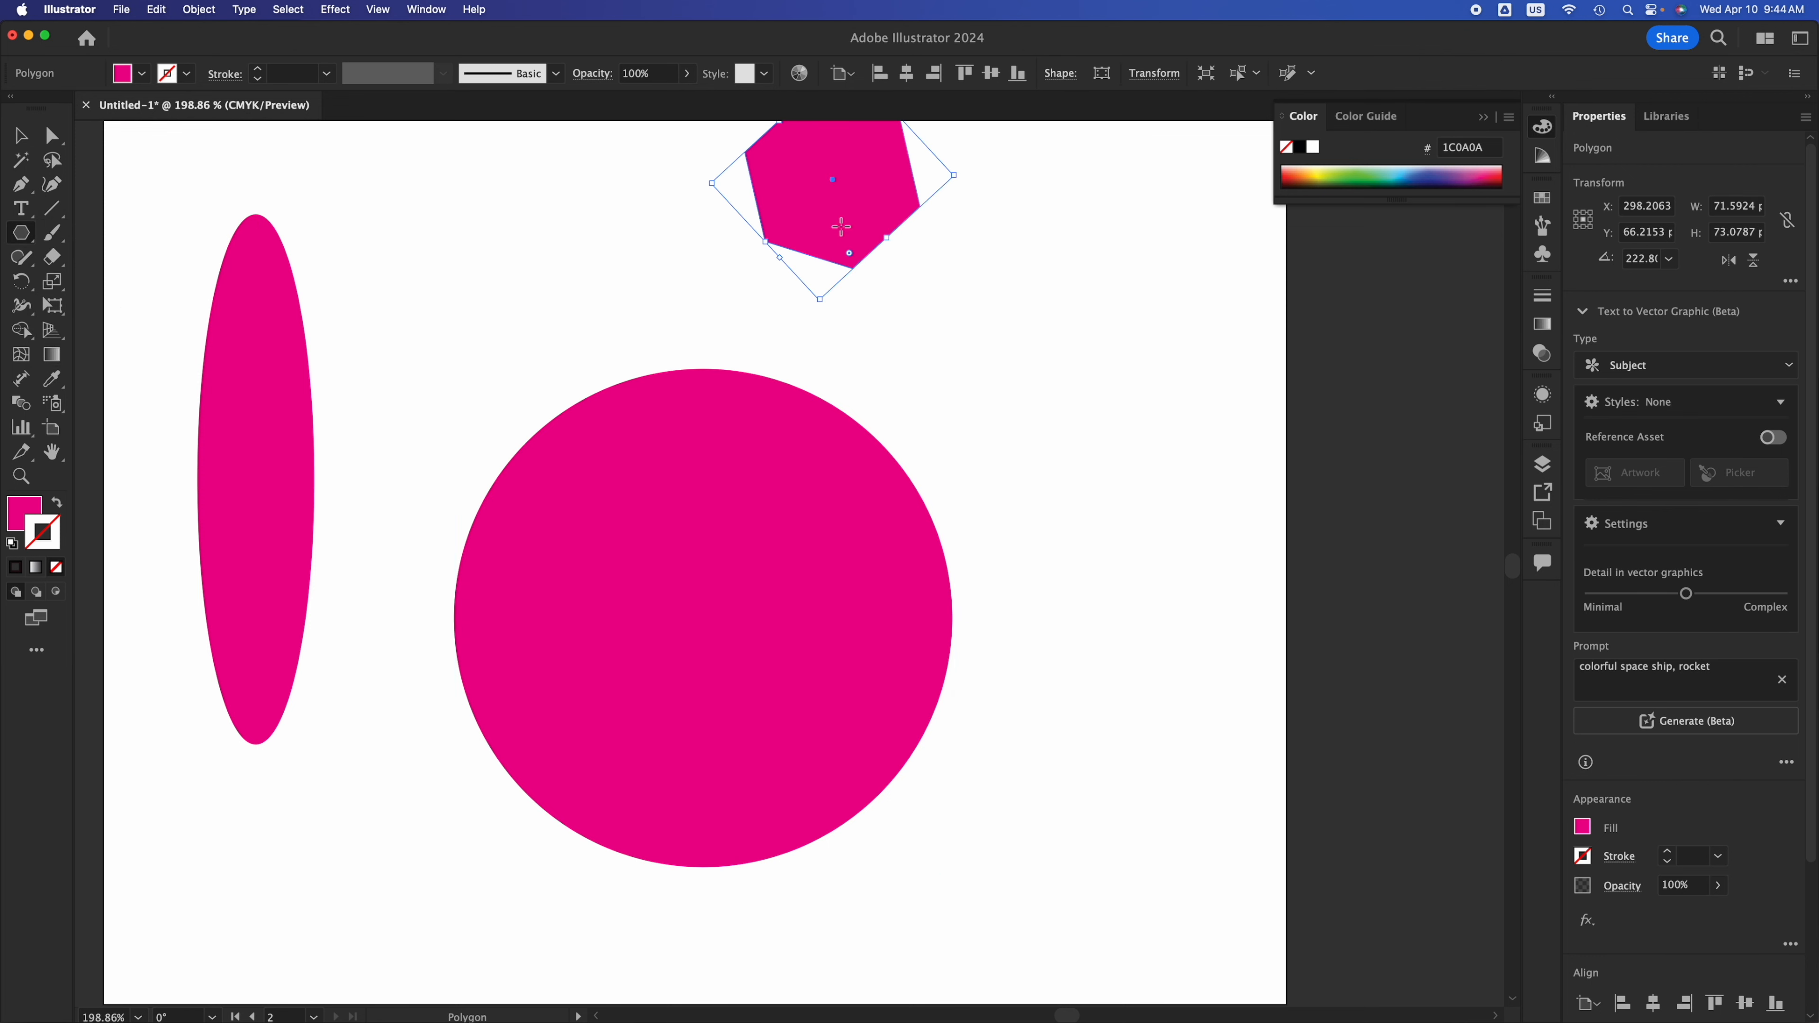
left_click(25, 134)
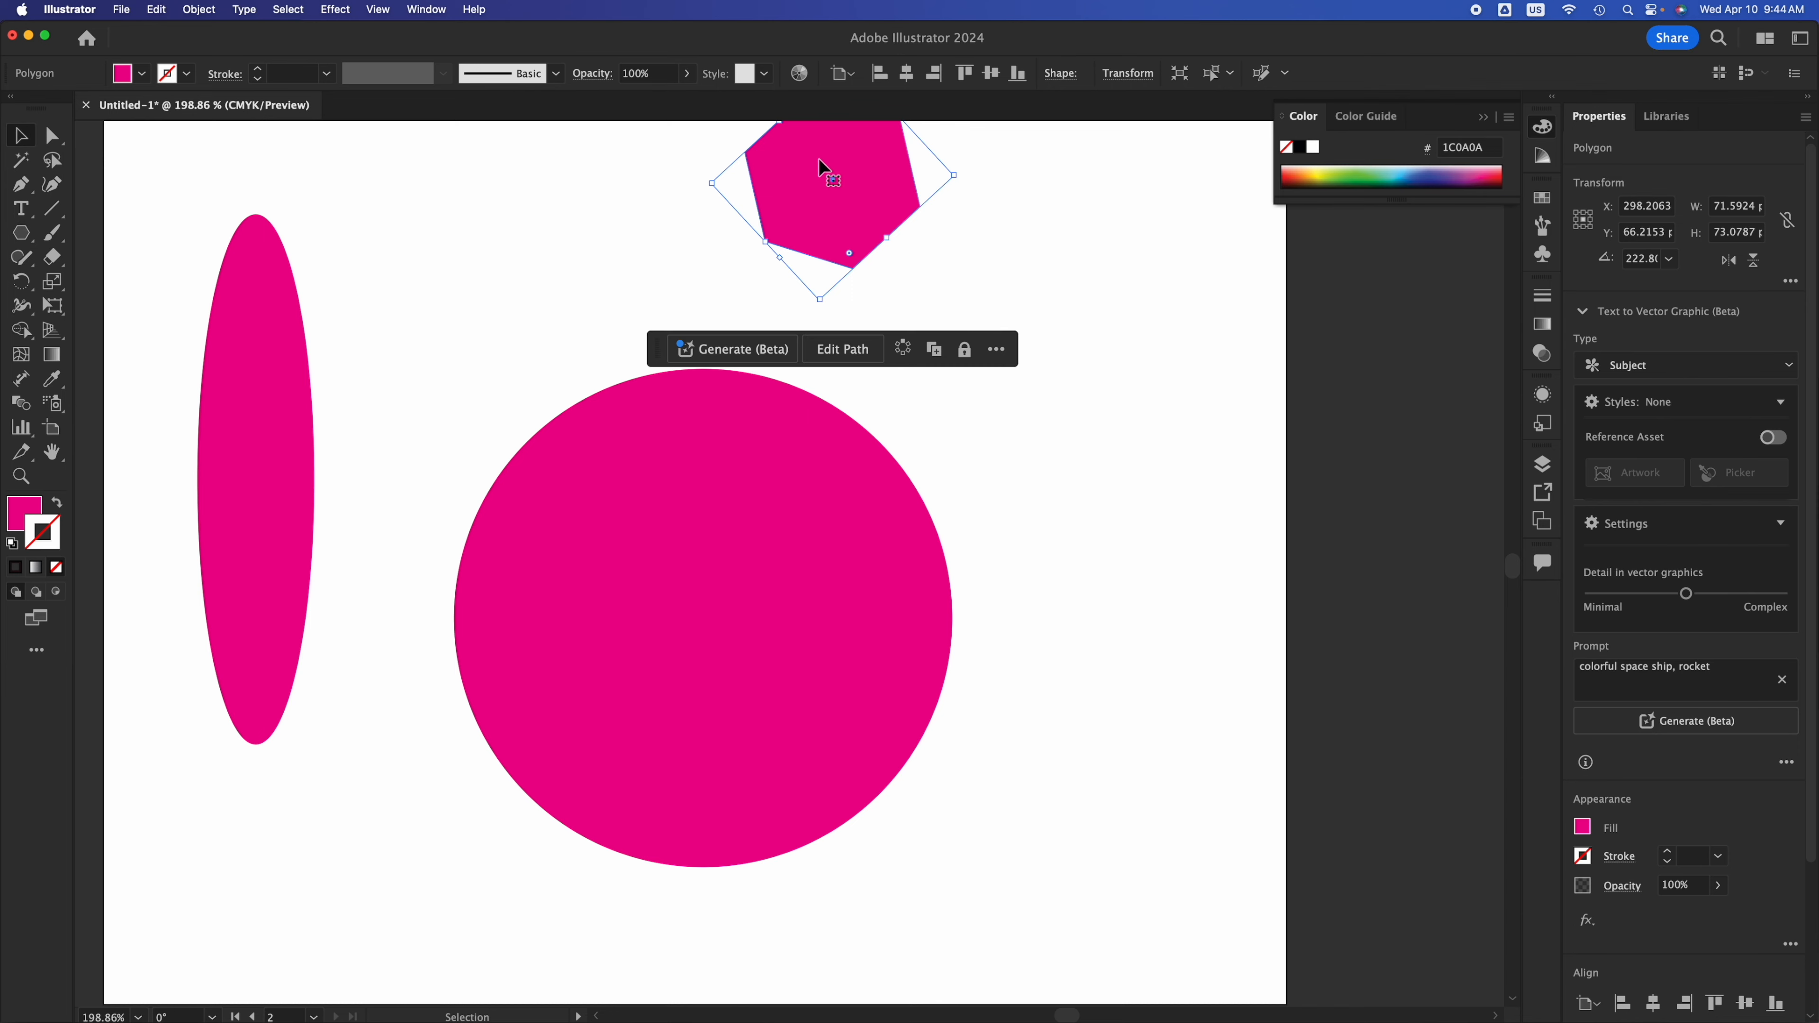
left_click_drag(845, 147, 1022, 372)
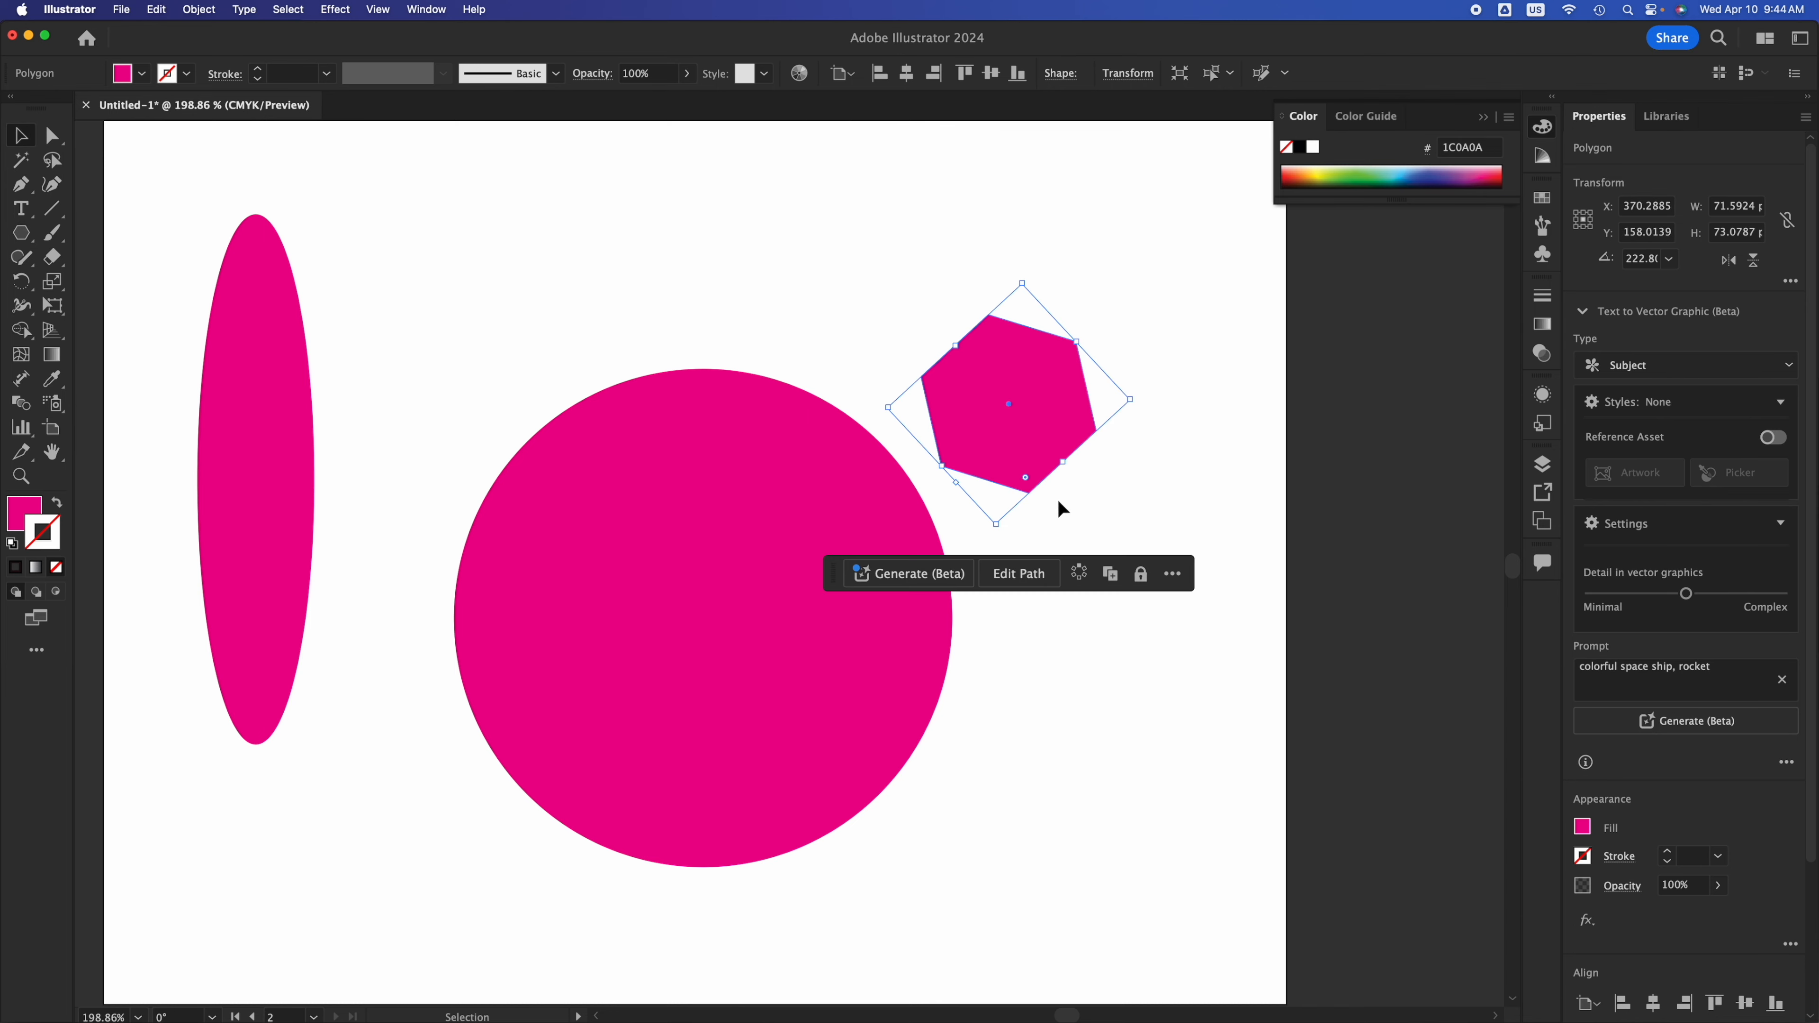
Rotate the hexagon so it stands upright with a point on top, and move it beside the ellipse's upper end
left_click_drag(1144, 394, 1148, 376)
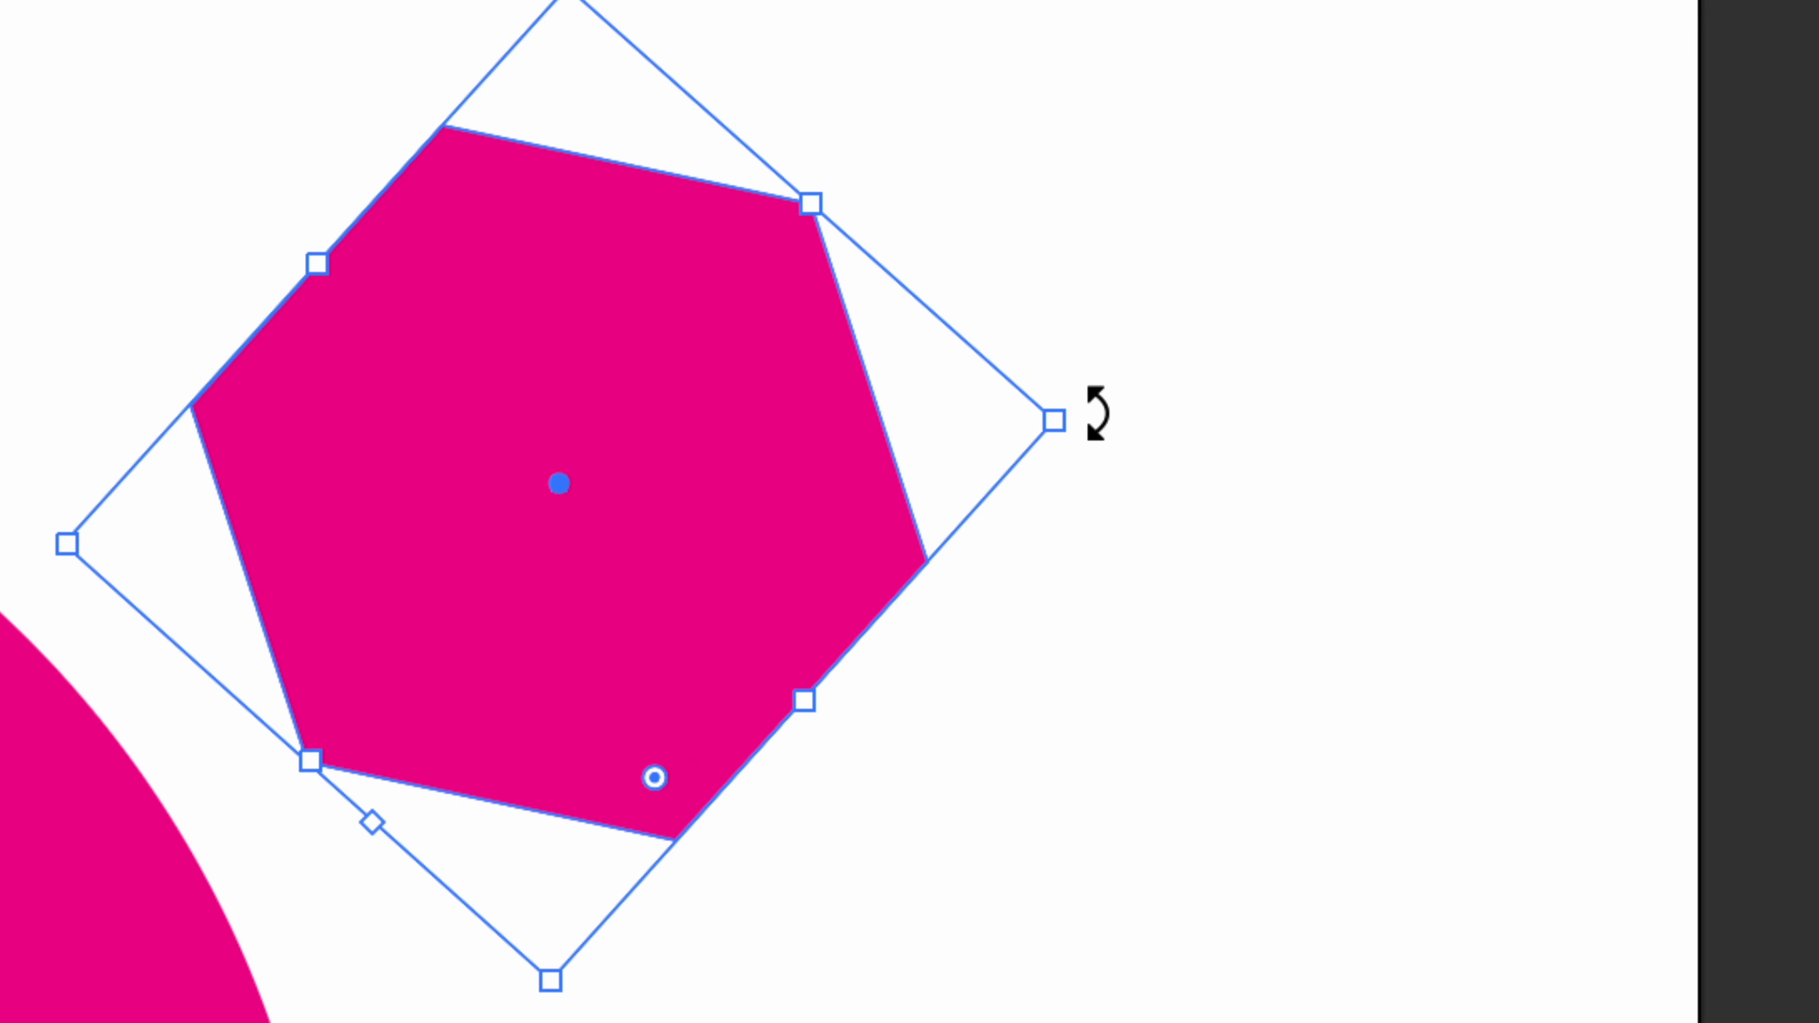
left_click_drag(1136, 388, 914, 69)
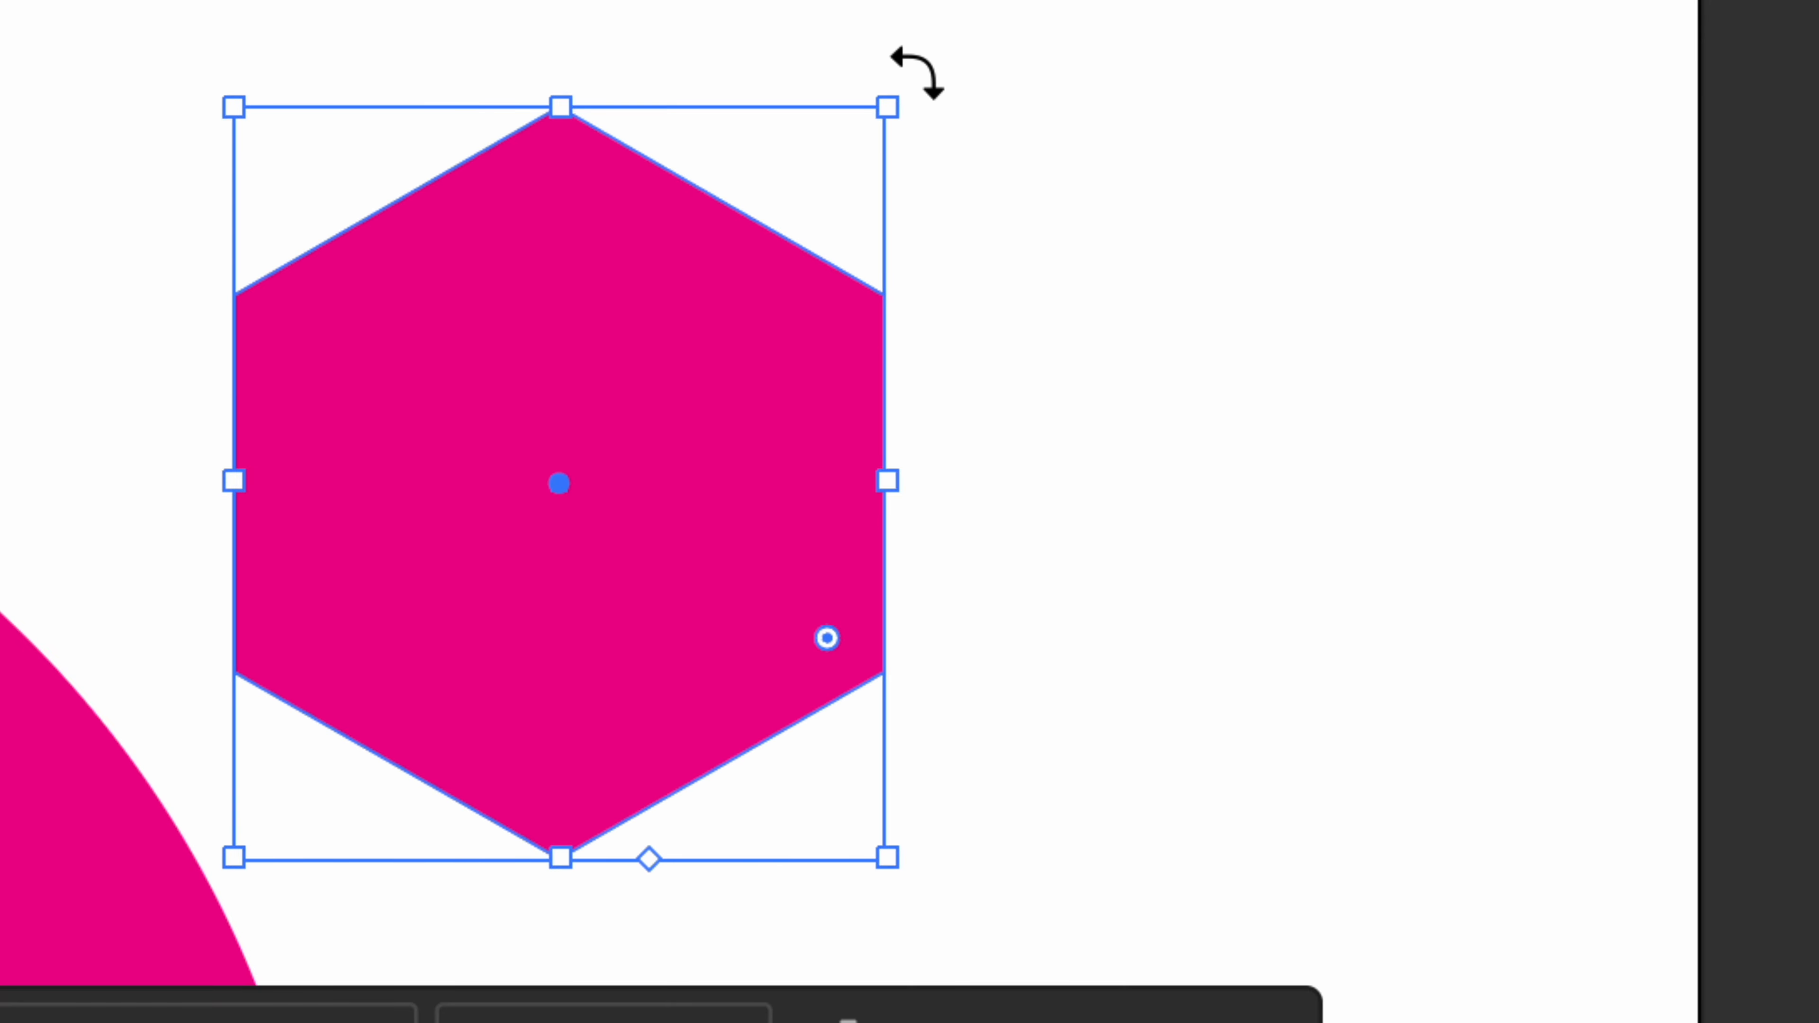
left_click_drag(1002, 418, 454, 273)
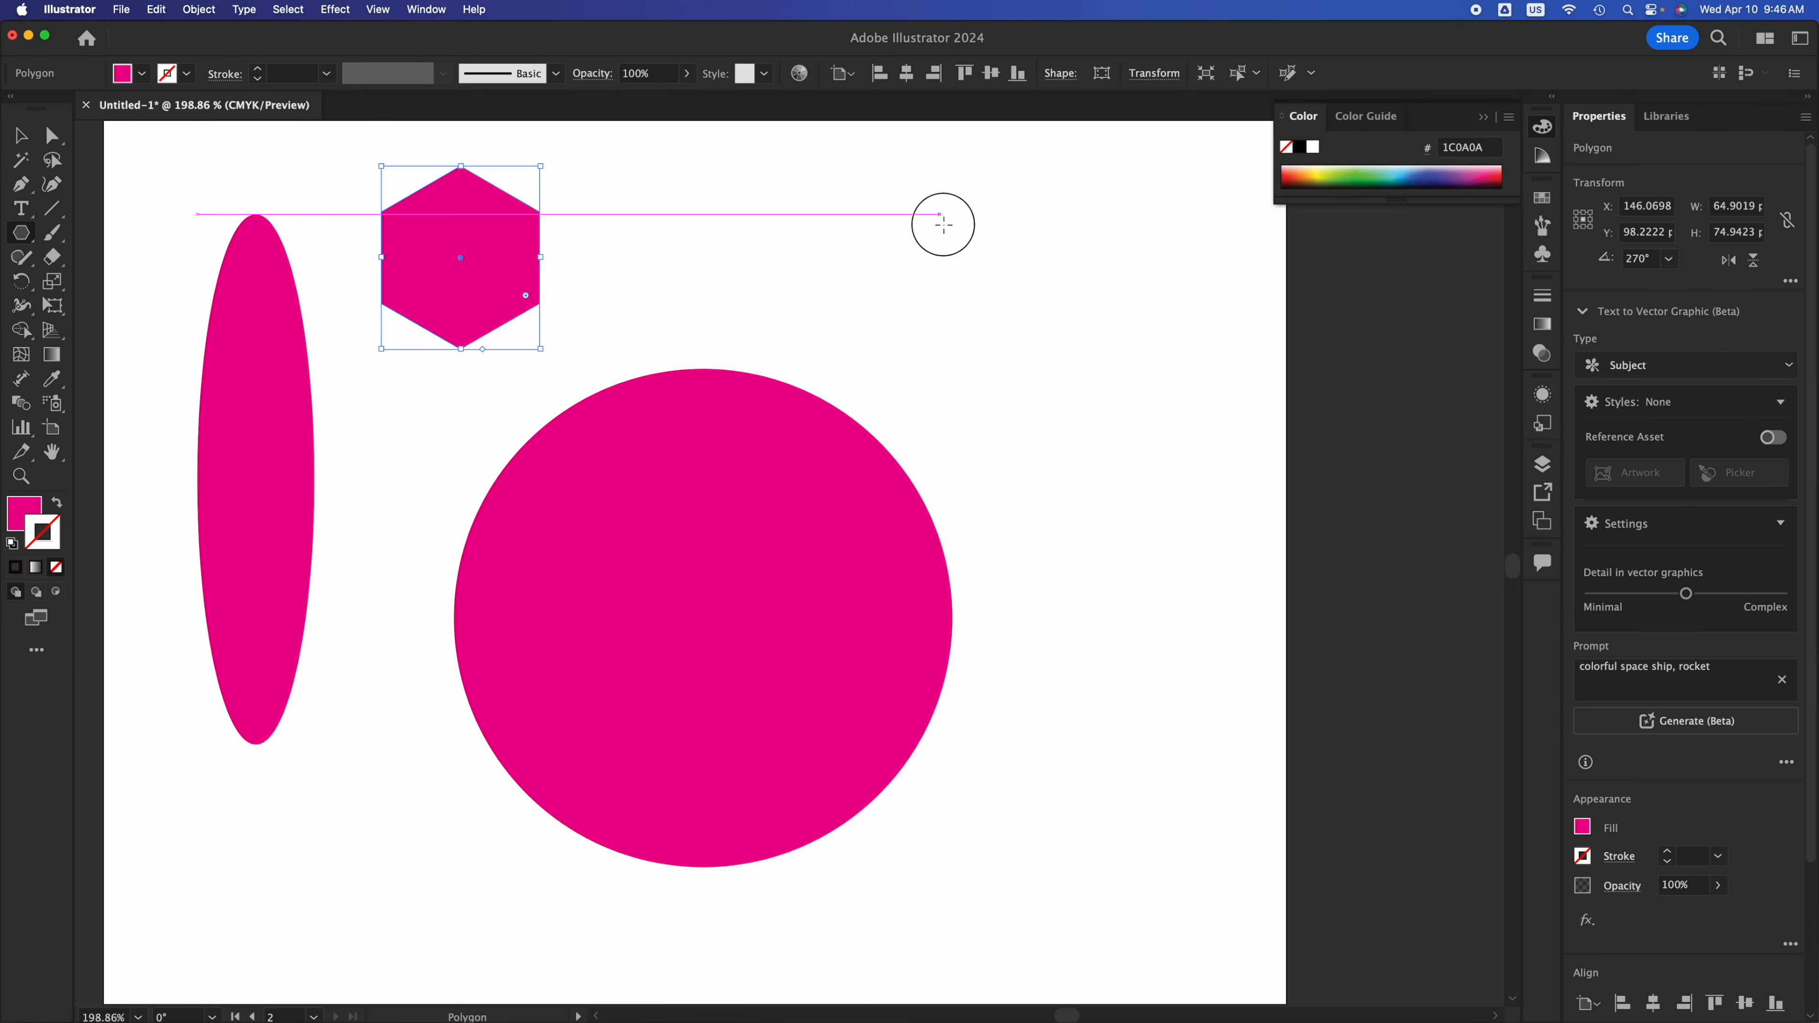
Draw a 14-sided polygon about 65 pt wide at the circle's upper right, reducing it to a triangle and adding sides while drawing
left_click_drag(940, 214, 980, 284)
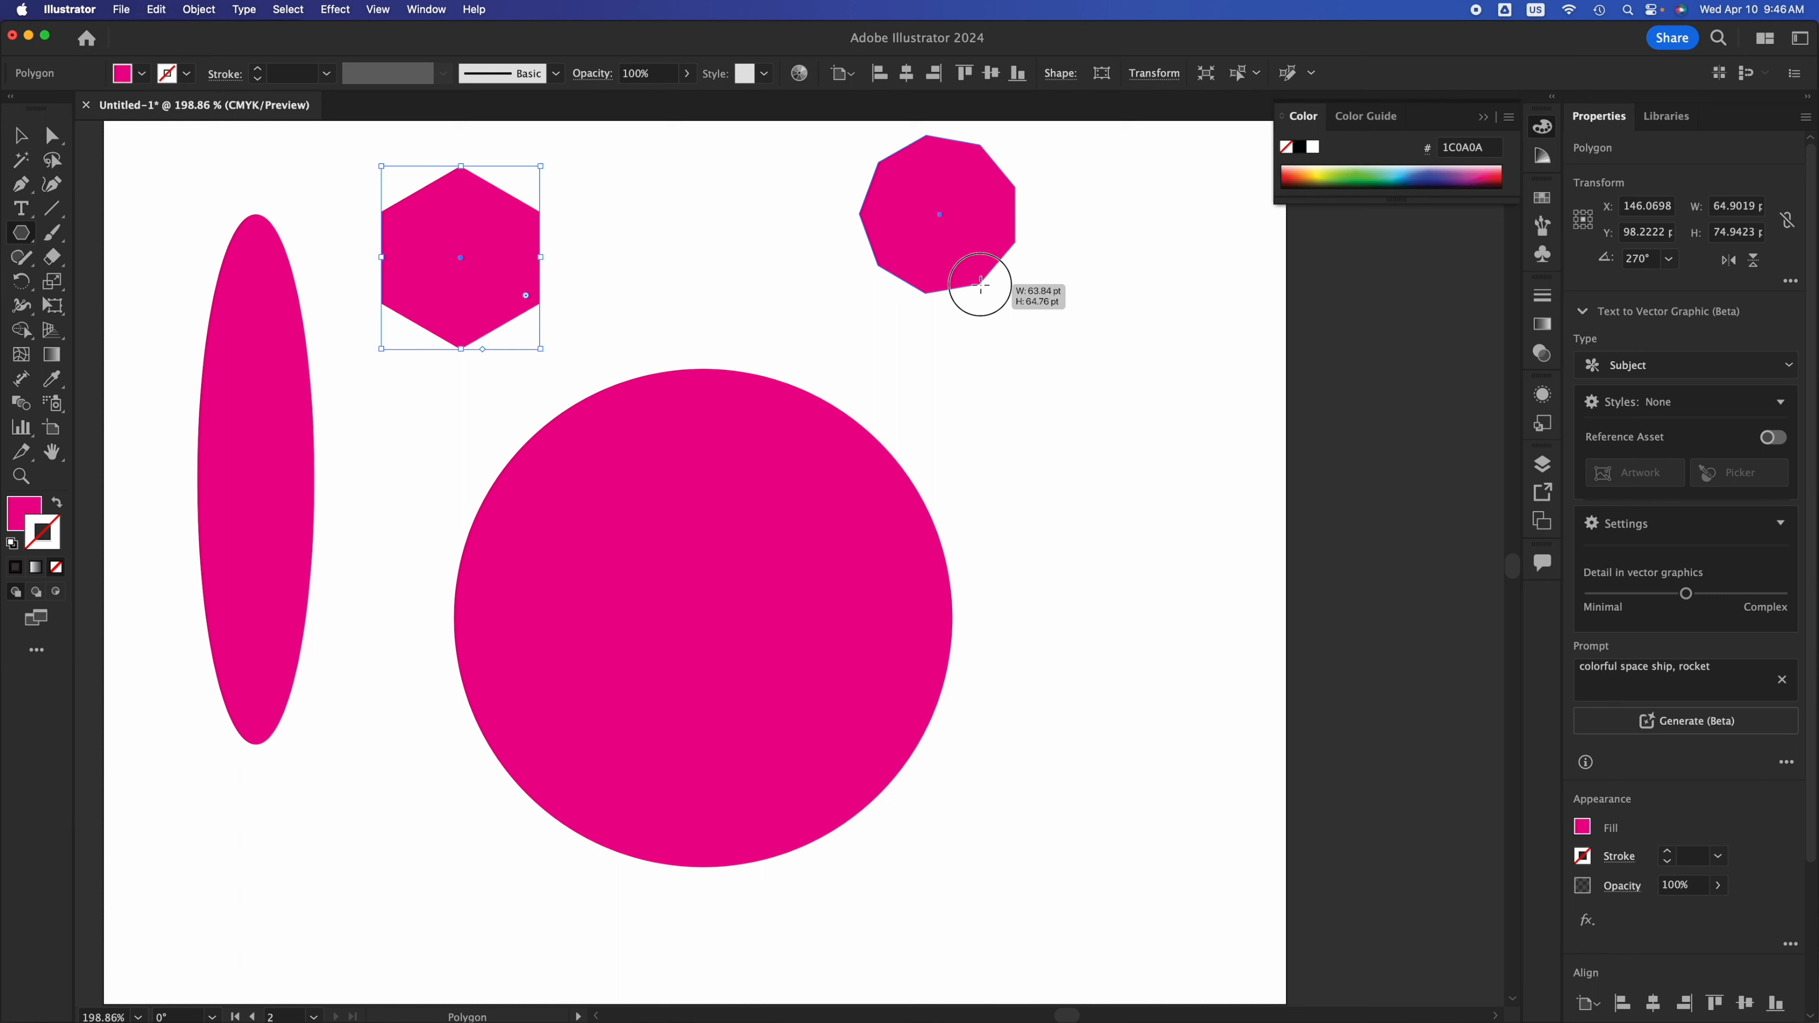
key("Down")
key("Down")
key("Down")
key("Down")
key("Down")
key("Down")
left_click_drag(980, 285, 980, 284)
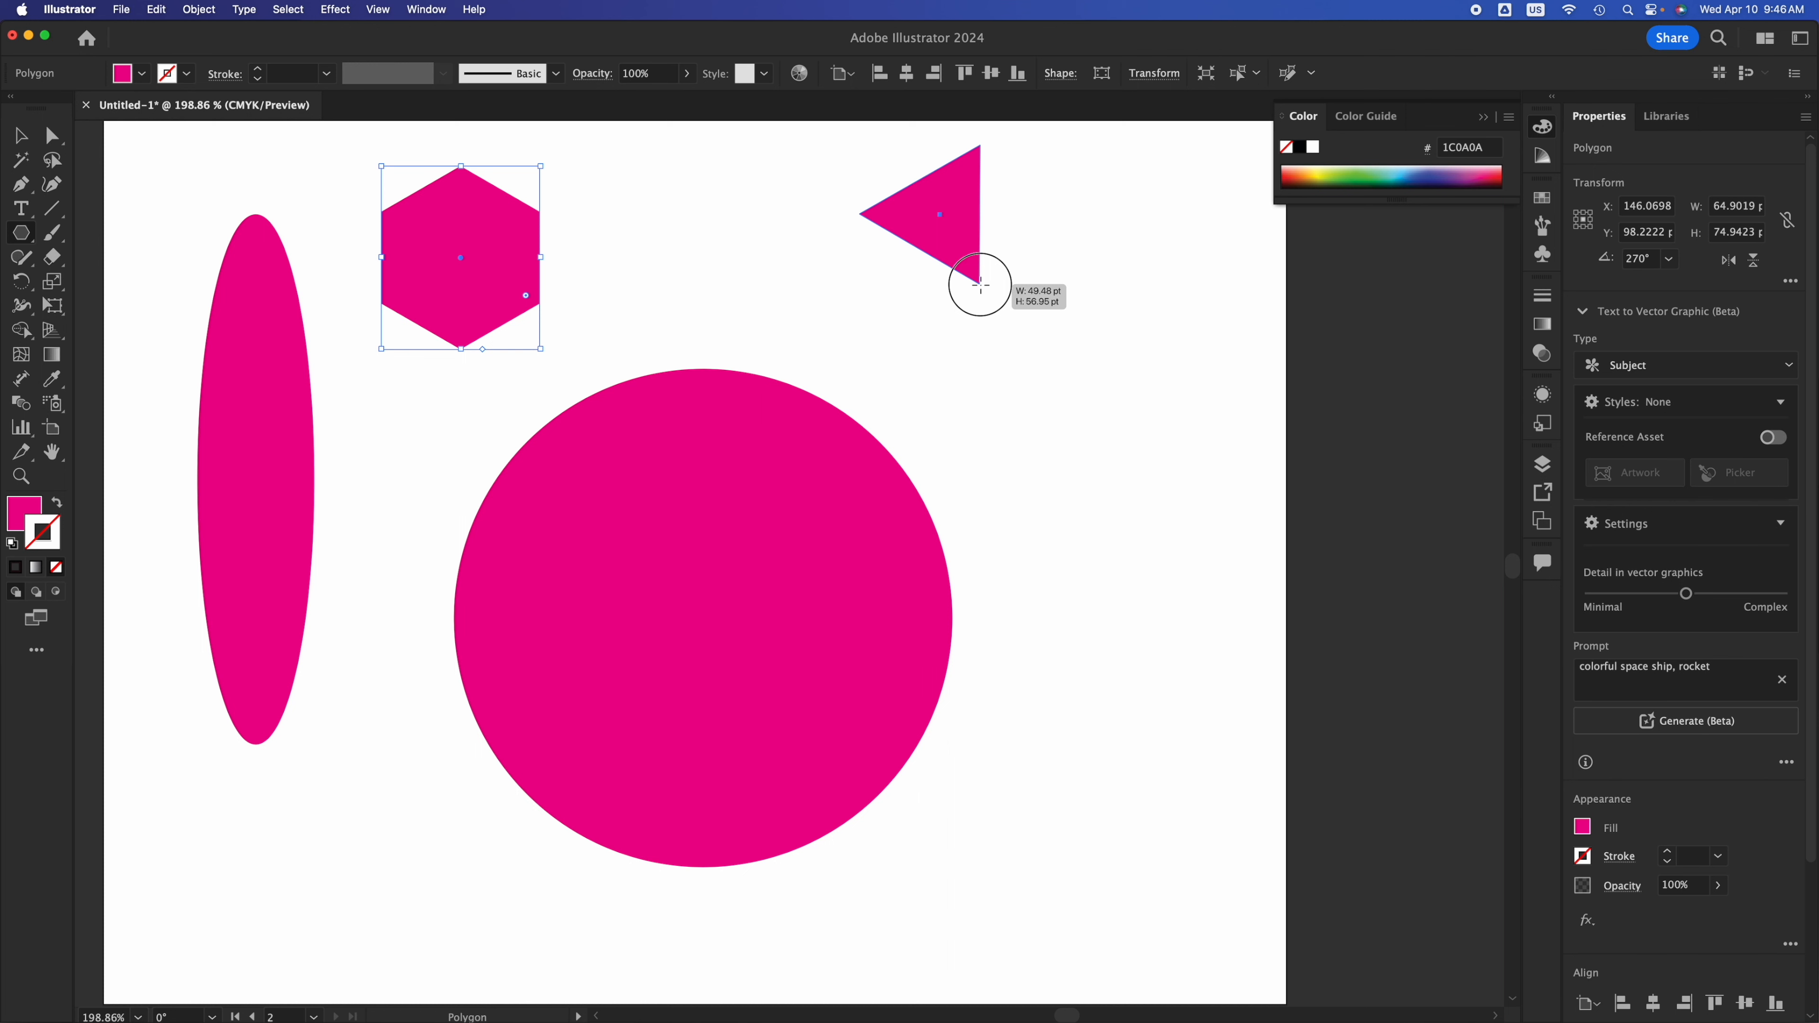
key("Up")
left_click_drag(979, 285, 979, 285)
key("Up")
key("Up")
key("Up")
key("Up")
key("Up")
key("Up")
key("Up")
key("Up")
key("Up")
key("Up")
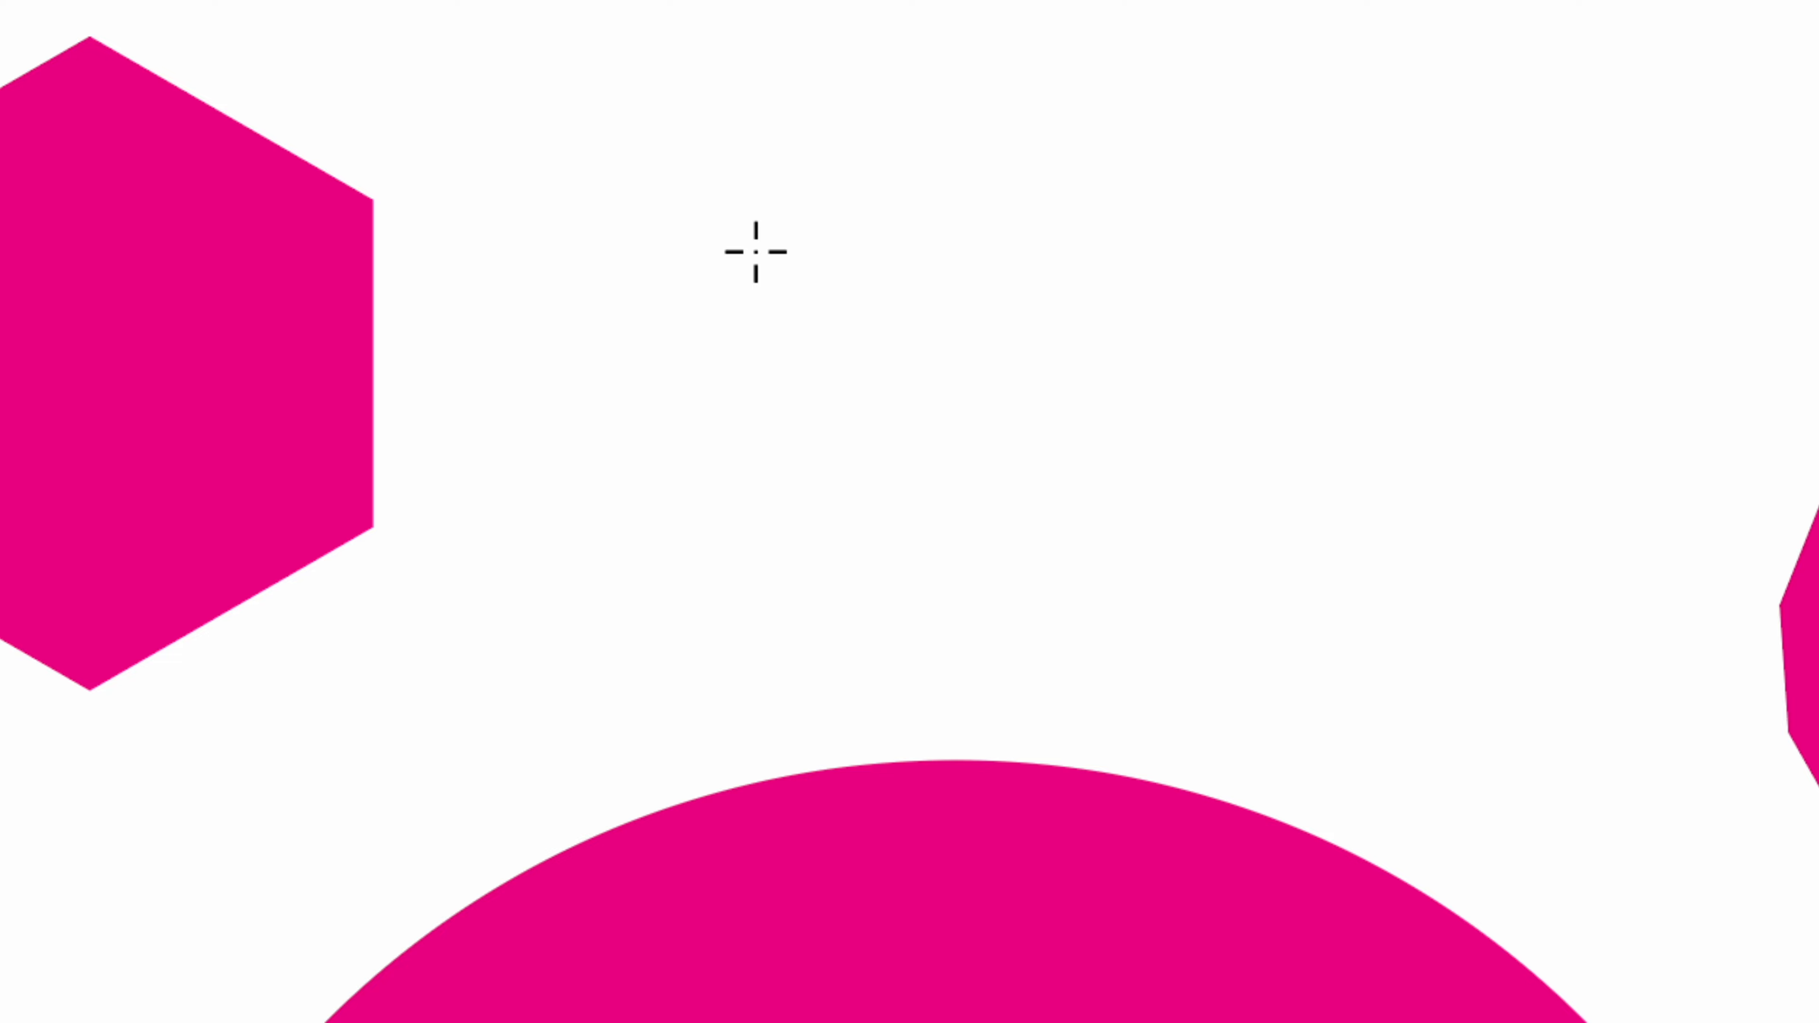
Draw a second, smaller hexagon with a flat top beside the first one, varying its number of sides while drawing
left_click_drag(645, 227, 666, 261)
left_click_drag(828, 376, 877, 458)
key("Down")
key("Down")
key("Down")
key("Down")
key("Down")
key("Down")
key("Down")
key("Down")
key("Down")
key("Down")
key("Up")
key("Up")
key("Up")
key("Up")
key("Up")
key("Up")
key("Up")
key("Up")
key("Up")
key("Up")
key("Up")
key("Up")
key("Up")
key("Up")
key("Up")
key("Up")
key("Up")
key("Up")
key("Up")
key("Up")
key("Up")
key("Up")
key("Up")
key("Up")
key("Down")
key("Down")
key("Down")
key("Down")
key("Down")
key("Down")
key("Down")
key("Down")
key("Down")
key("Down")
key("Down")
key("Down")
key("Down")
key("Down")
key("Down")
key("Down")
key("Down")
key("Down")
key("Down")
key("Down")
key("Down")
key("Down")
key("Down")
key("Down")
key("Up")
key("Up")
key("Up")
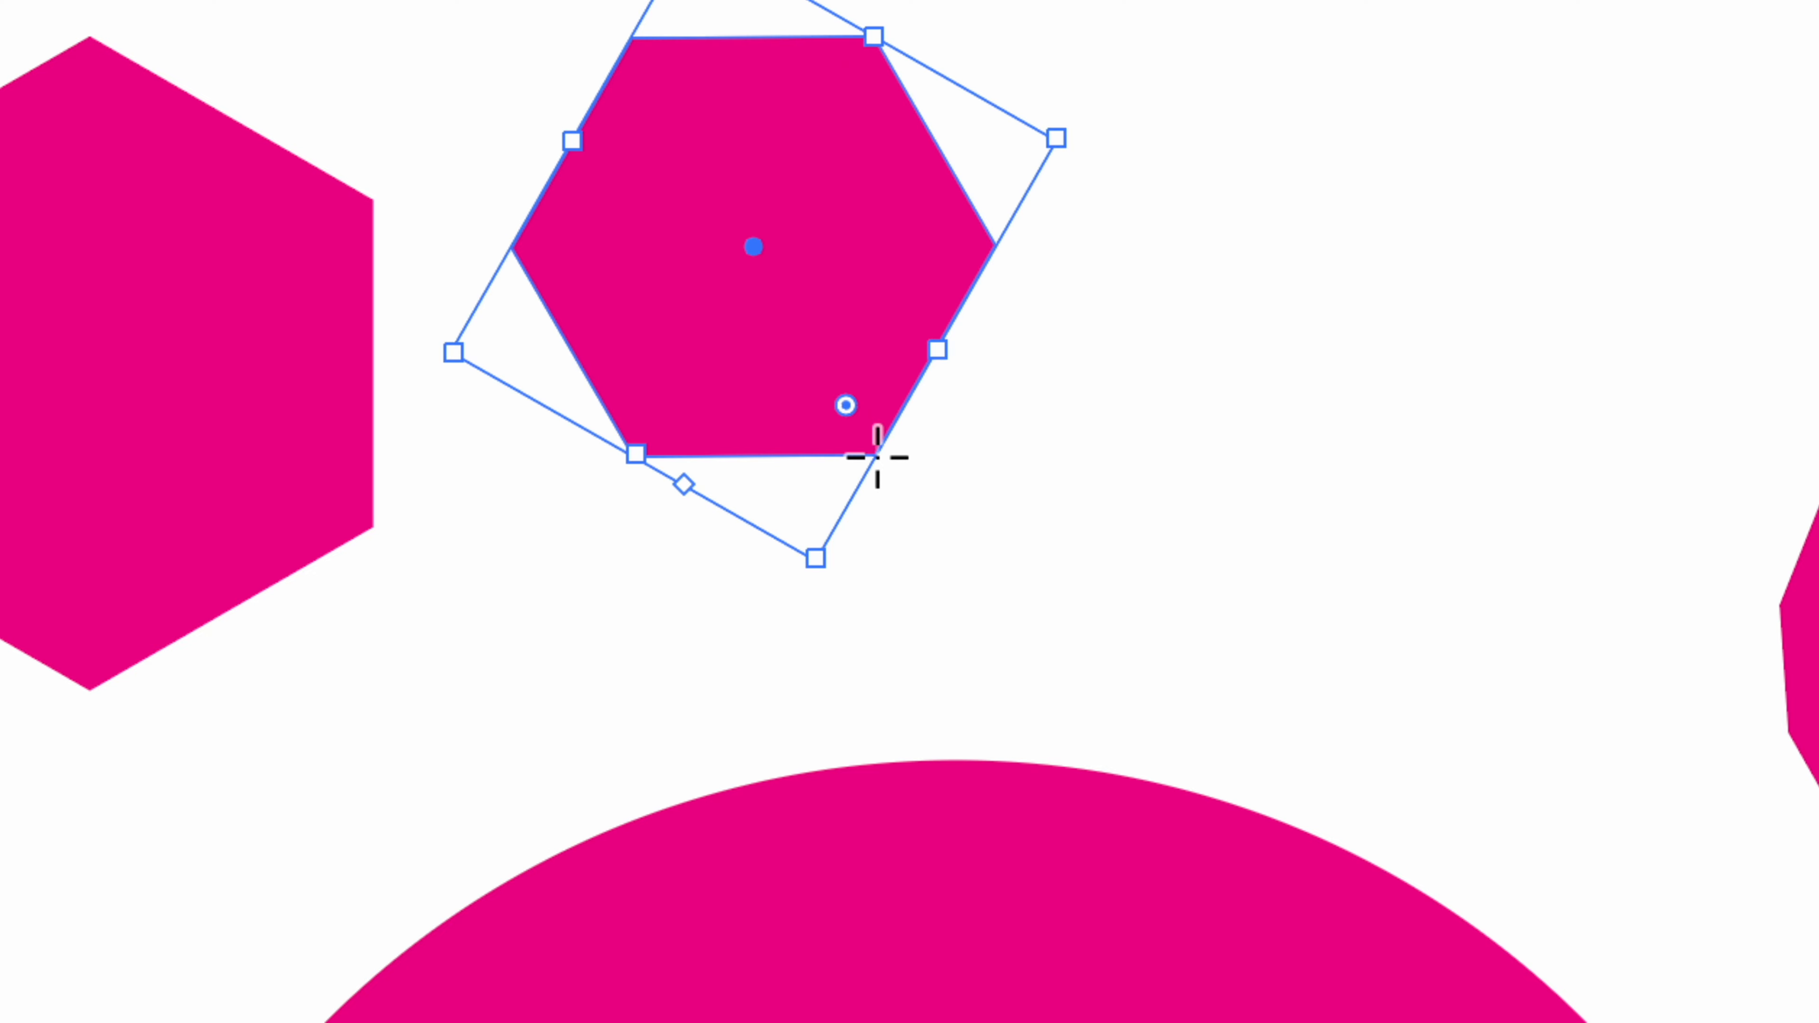
Draw a small nine-sided polygon about 21 pt wide next to the smaller hexagon, adjusting its number of sides while drawing
left_click_drag(1080, 315, 1085, 407)
key("Down")
key("Down")
key("Down")
key("Up")
key("Up")
key("Up")
key("Up")
key("Up")
key("Up")
key("Up")
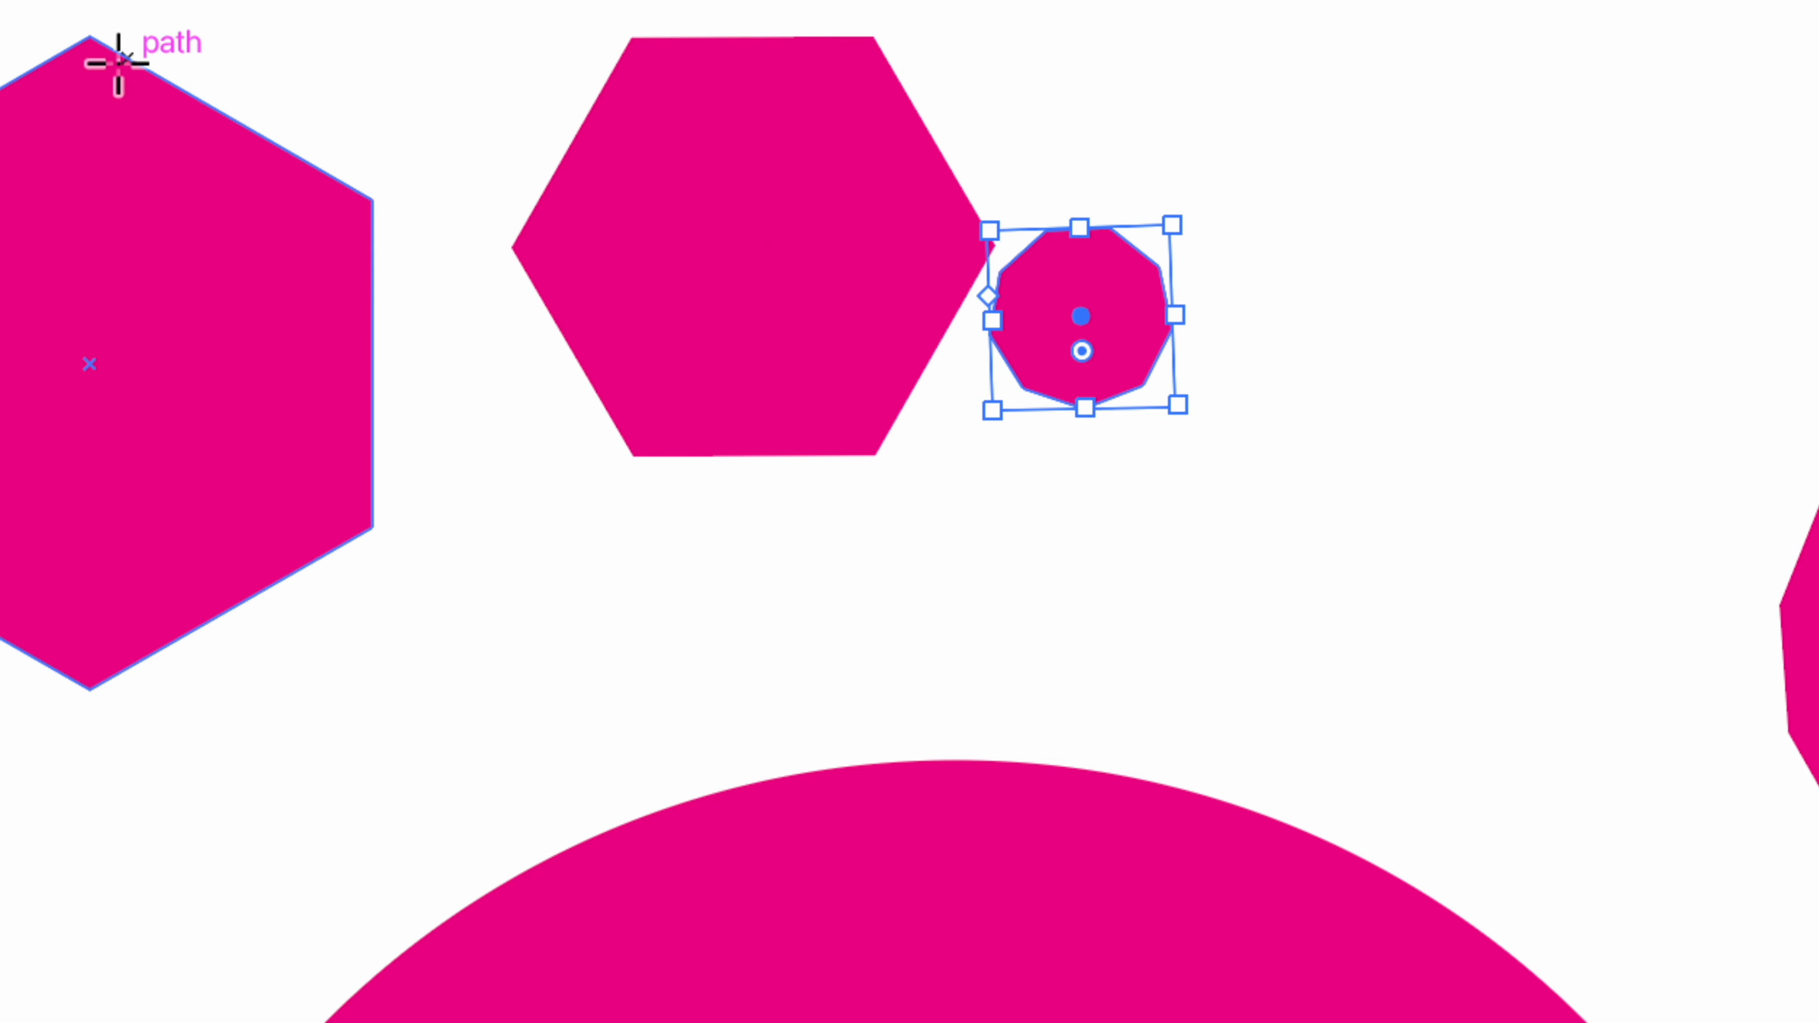
Enlarge the nine-sided polygon to about 76 by 75 pt, place it between the smaller hexagon and the 14-sided polygon, and deselect it
key("v")
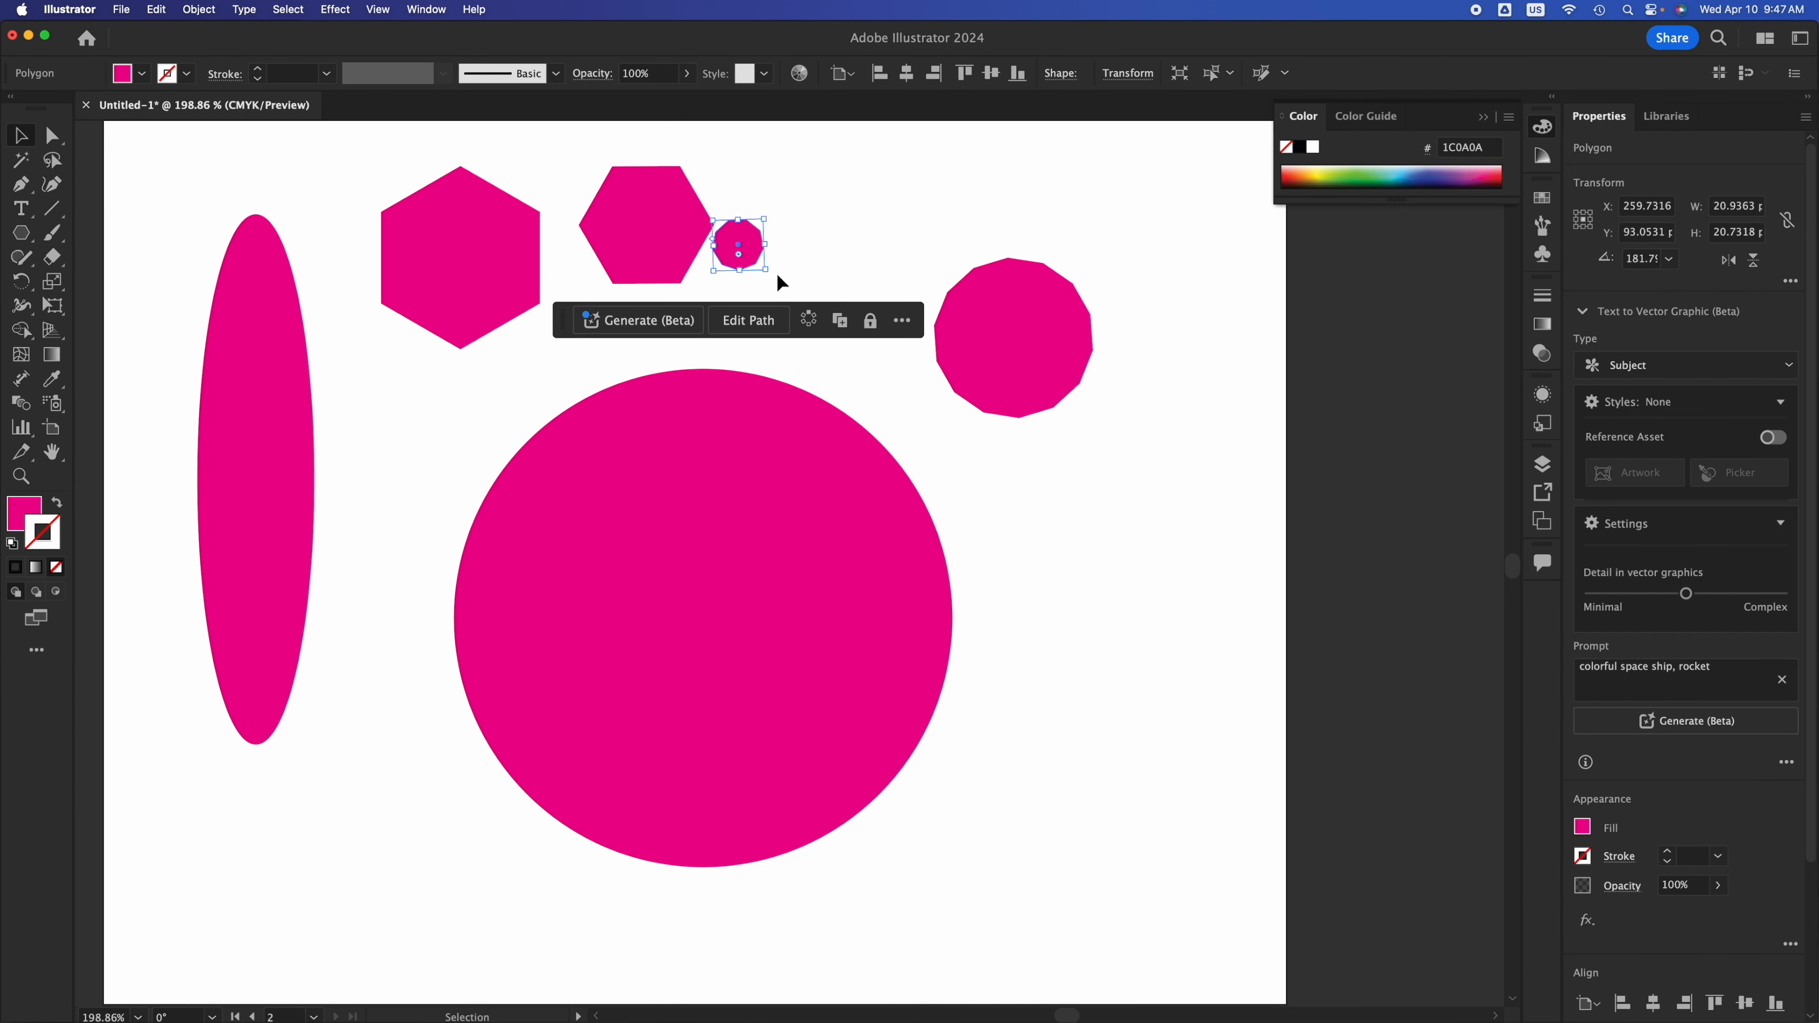
left_click_drag(769, 272, 903, 397)
left_click_drag(816, 333, 829, 295)
scroll(829, 295, "up", 2)
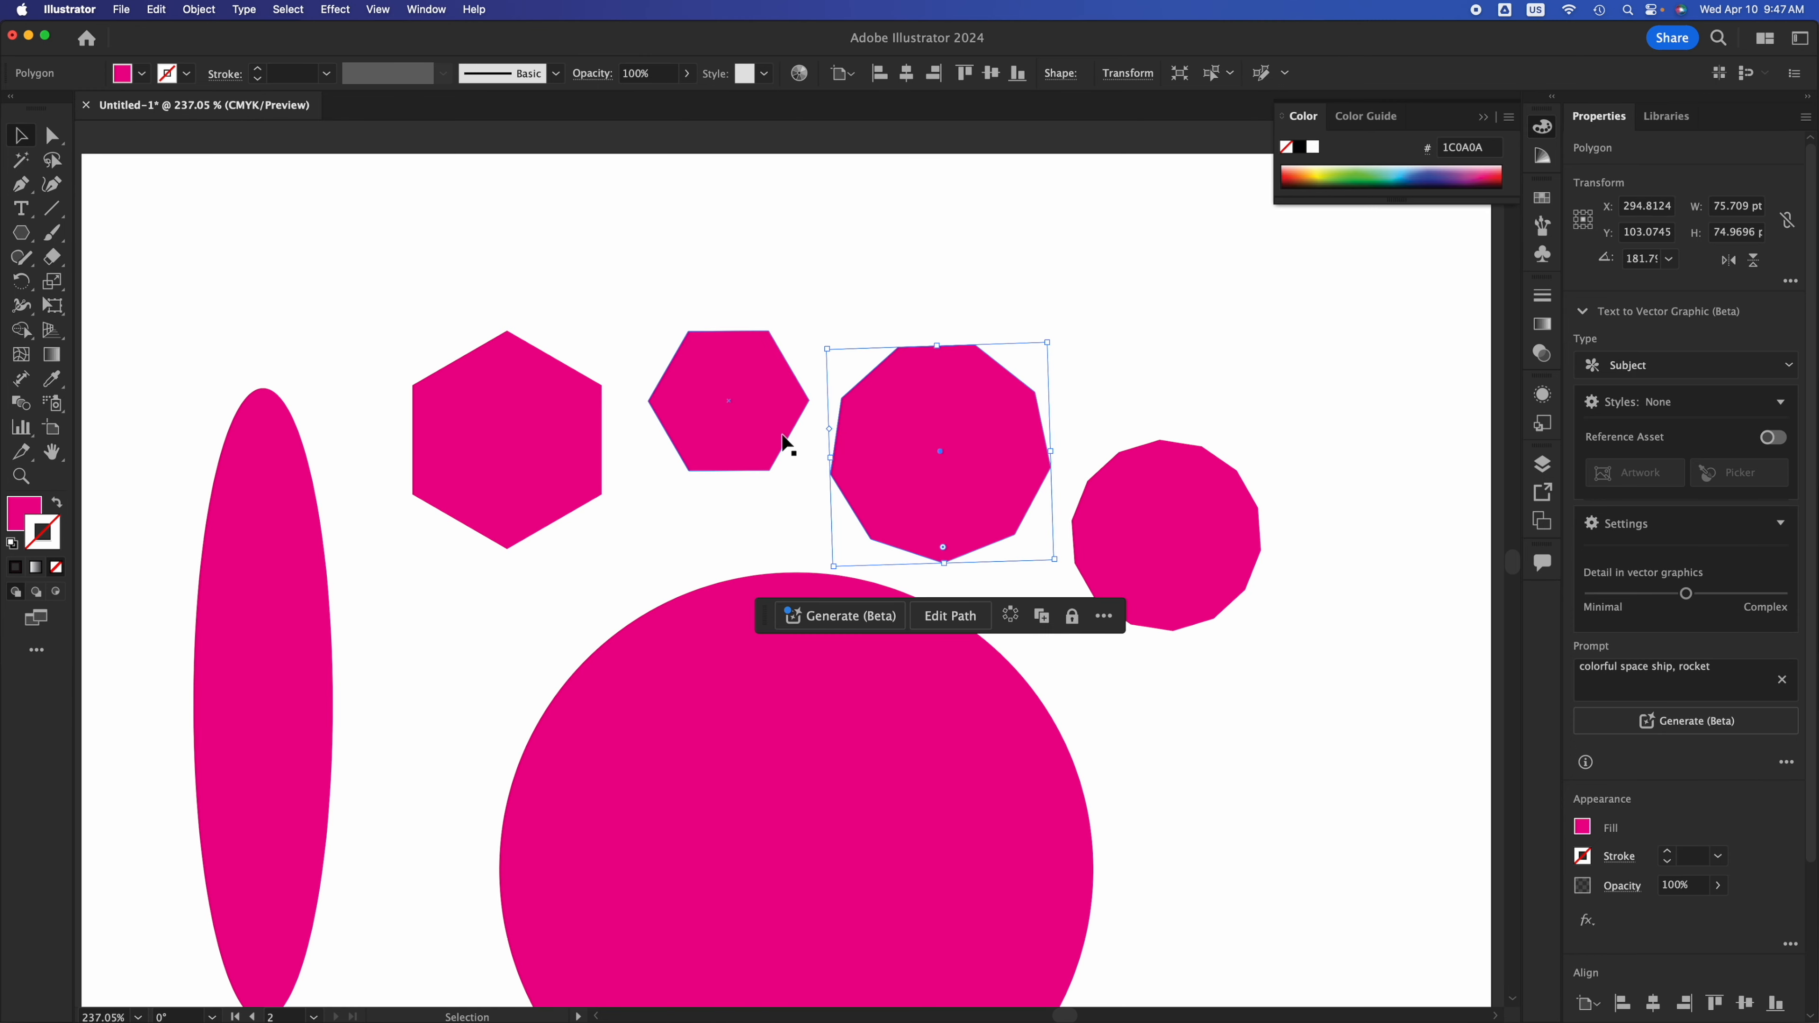
left_click(1150, 403)
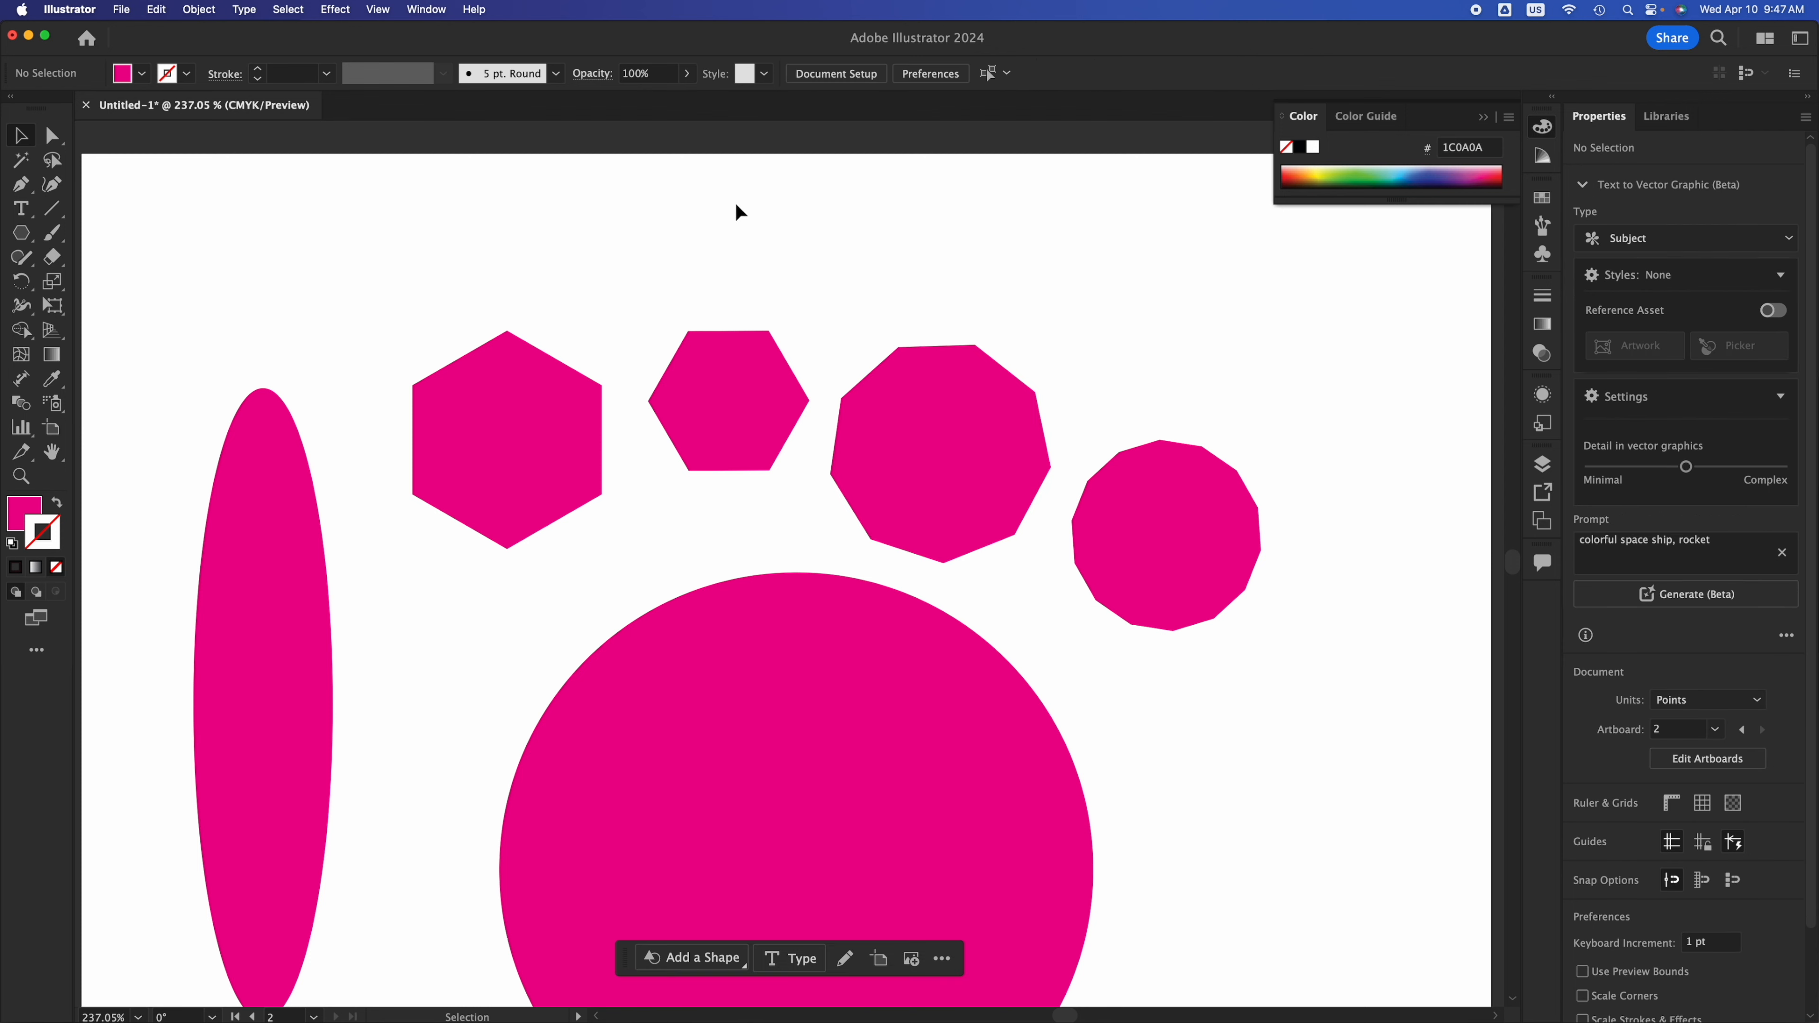
Pan across the second artboard to view the ellipse, circle and polygons from different positions
key("space")
left_click_drag(1075, 393, 889, 153)
left_click_drag(525, 335, 991, 329)
left_click_drag(691, 365, 997, 405)
left_click_drag(1117, 402, 173, 441)
left_click_drag(865, 450, 194, 443)
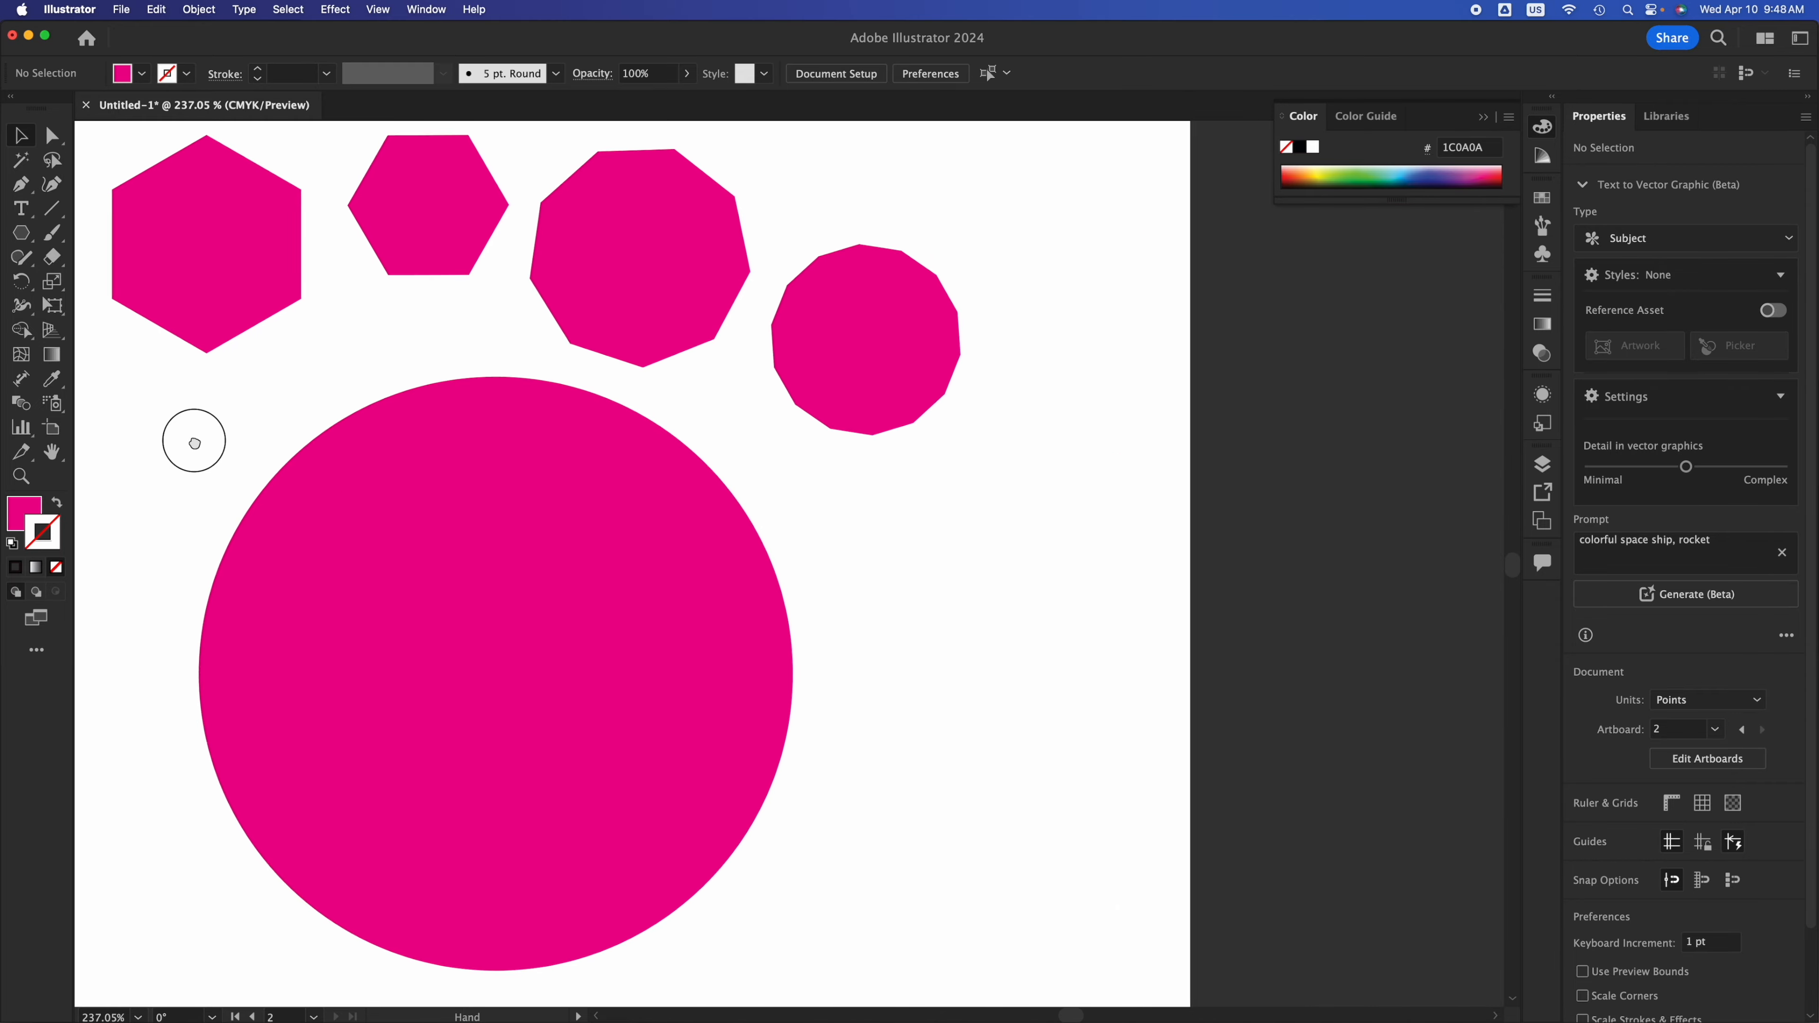
left_click_drag(328, 362, 686, 435)
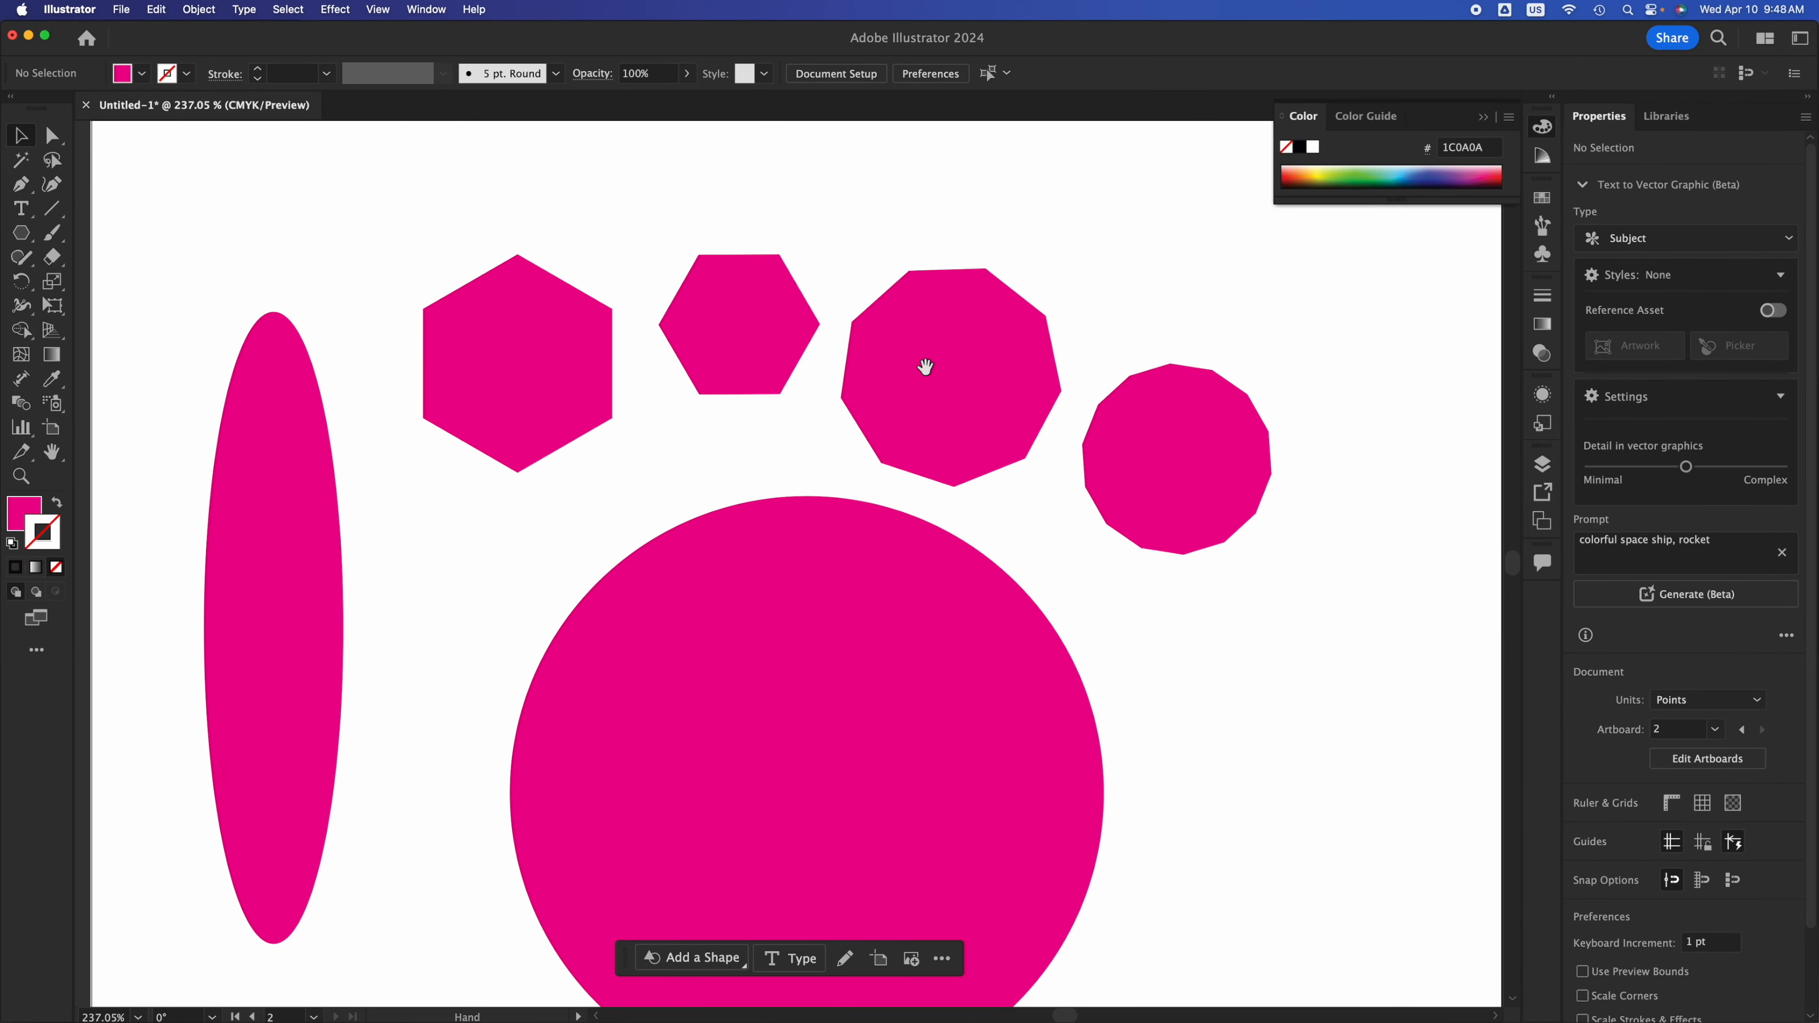
Zoom in on the row of polygons and back out until the whole second artboard is in view
scroll(1015, 328, "up", 3)
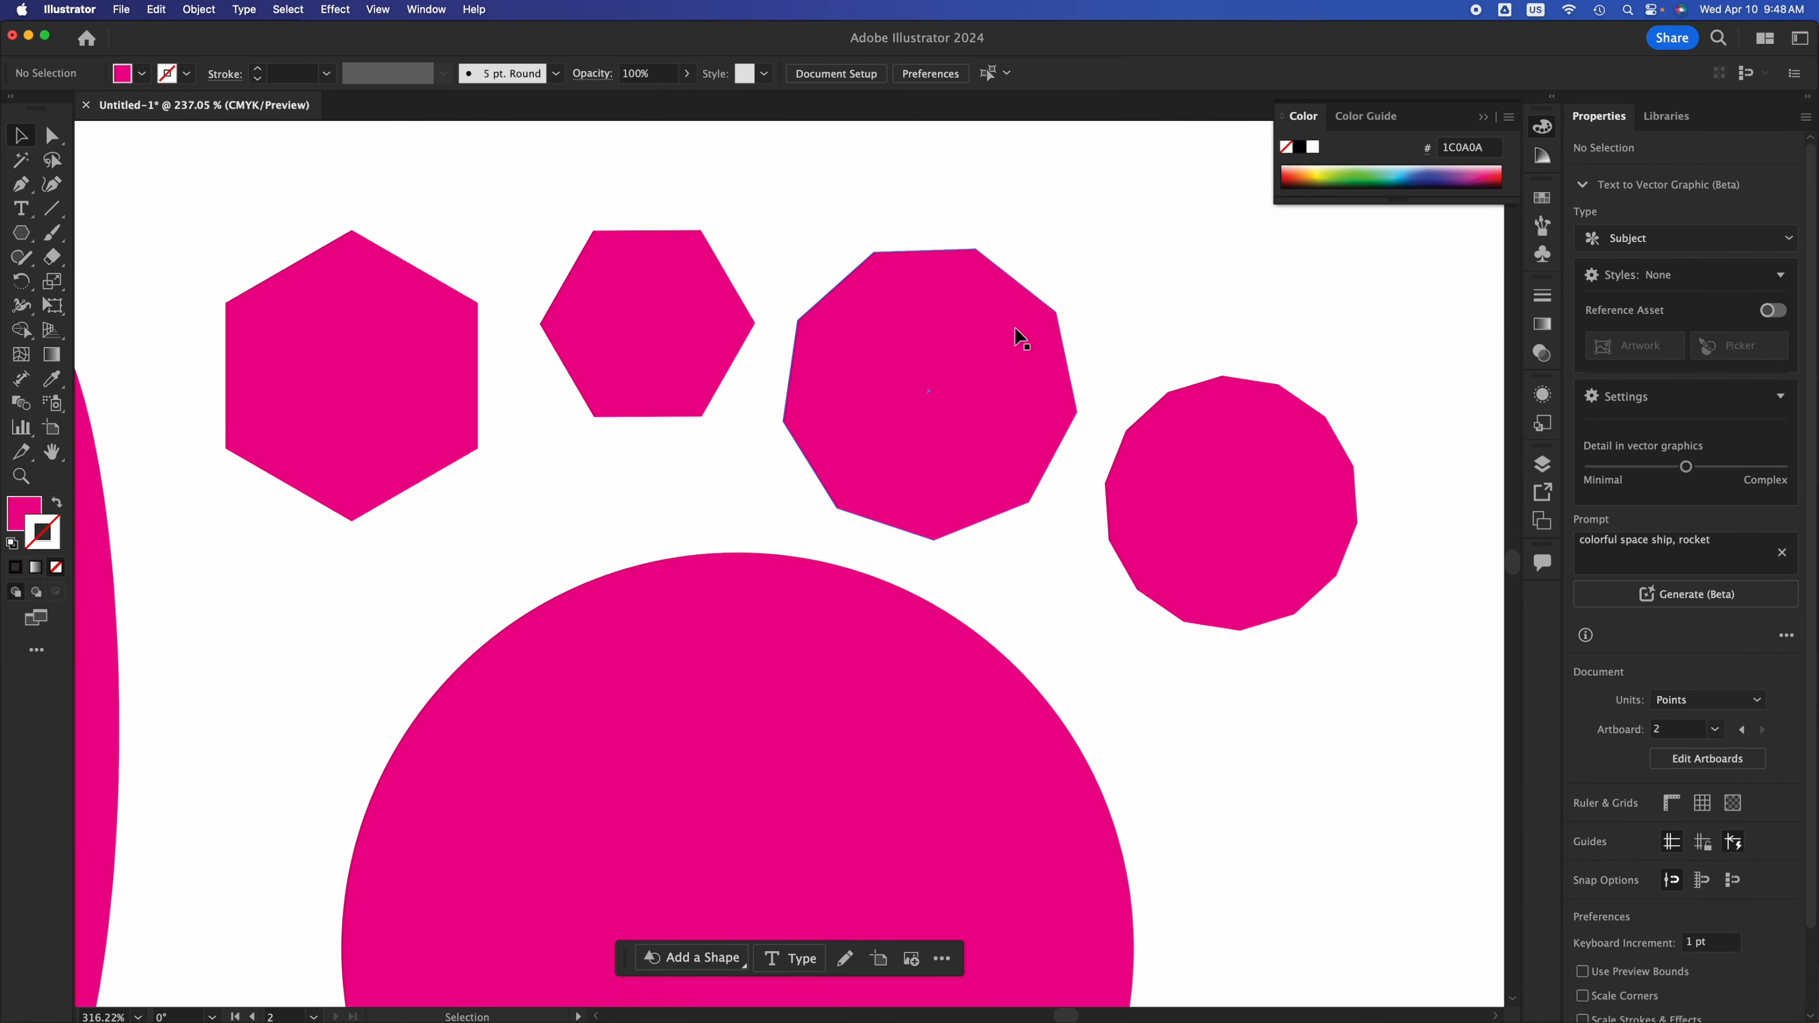
scroll(1015, 329, "up", 3)
scroll(1015, 329, "down", 2)
scroll(1015, 327, "down", 1)
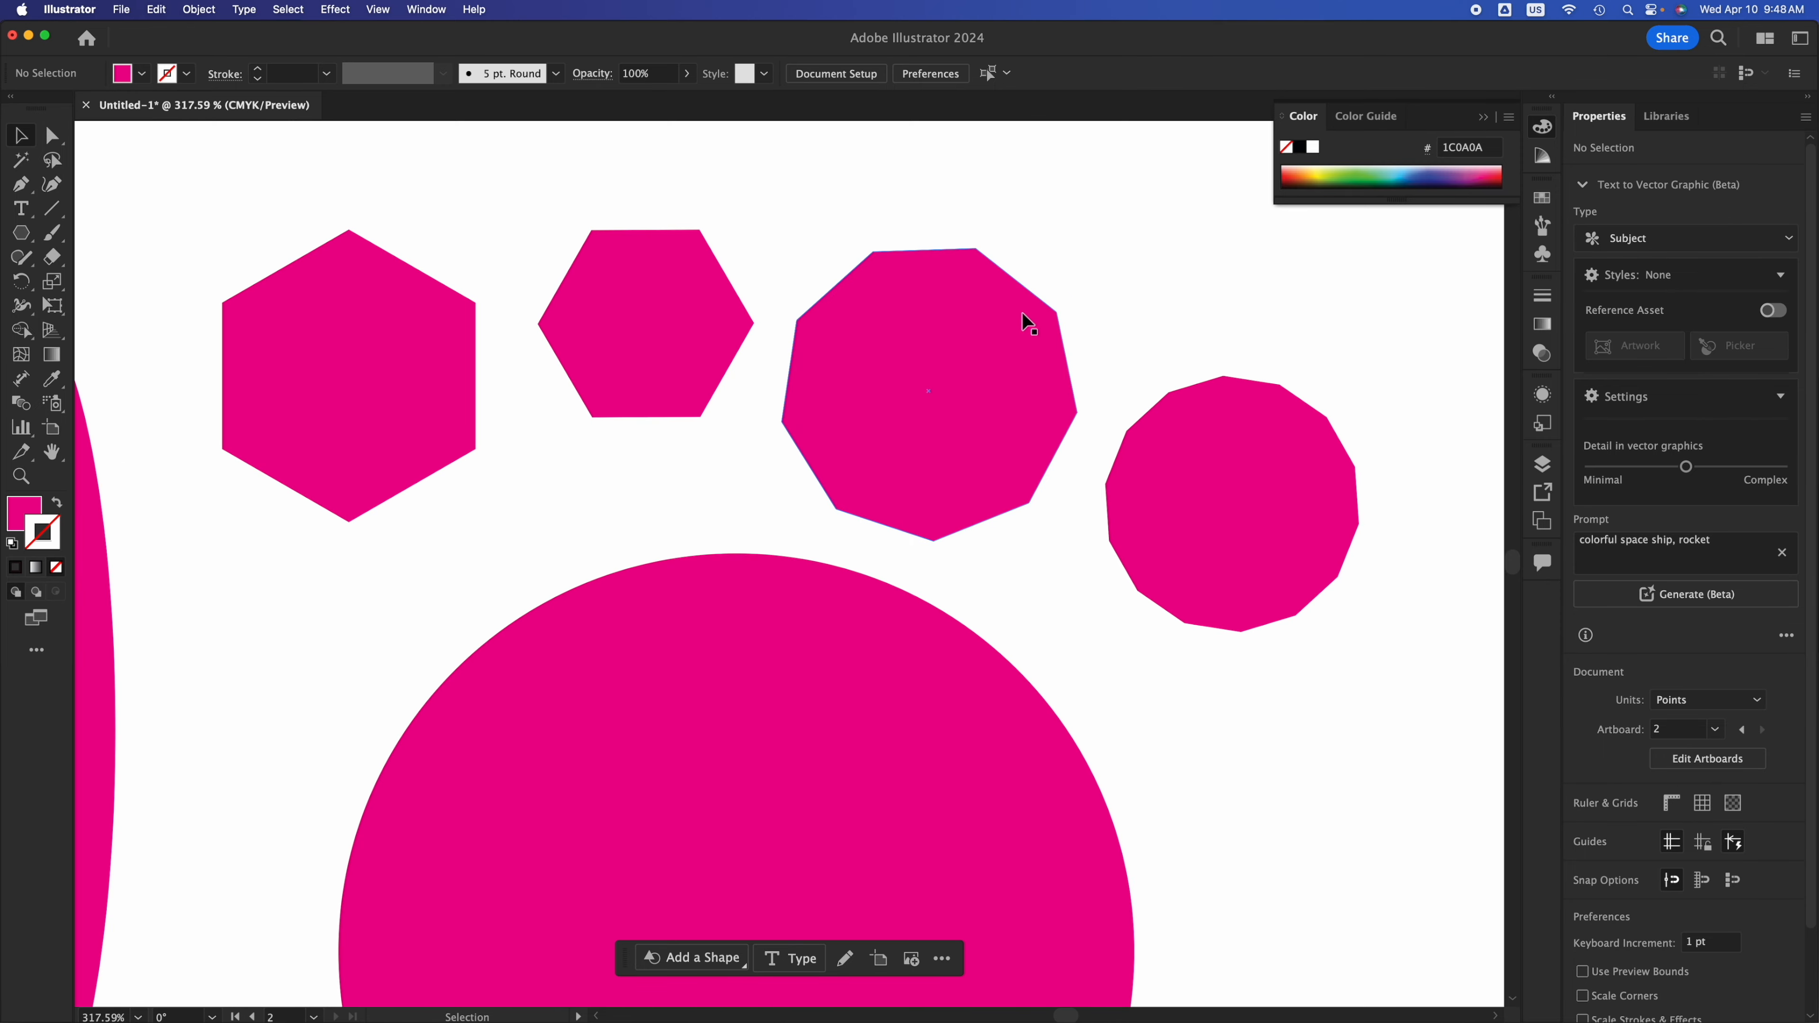
key("a")
scroll(1023, 315, "up", 5)
scroll(1023, 315, "down", 2)
scroll(1024, 314, "down", 5)
scroll(1023, 315, "up", 3)
scroll(1023, 314, "down", 3)
key("v")
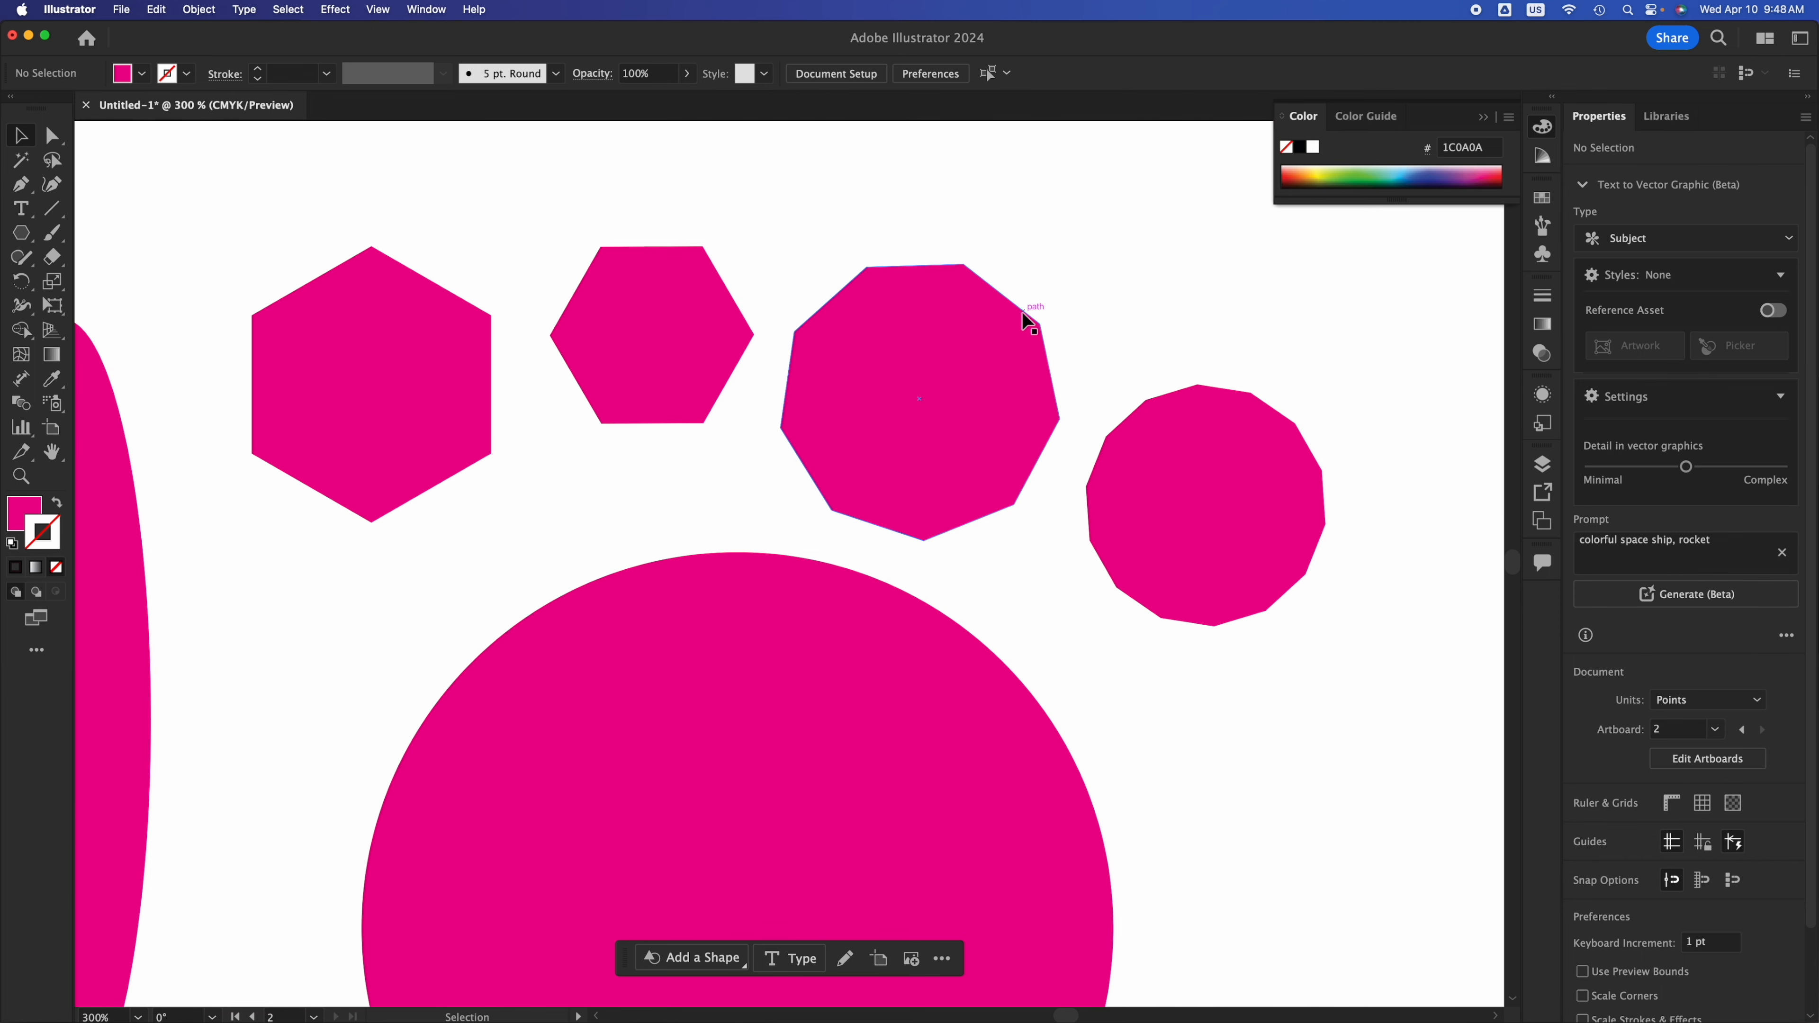
scroll(1022, 312, "up", 2)
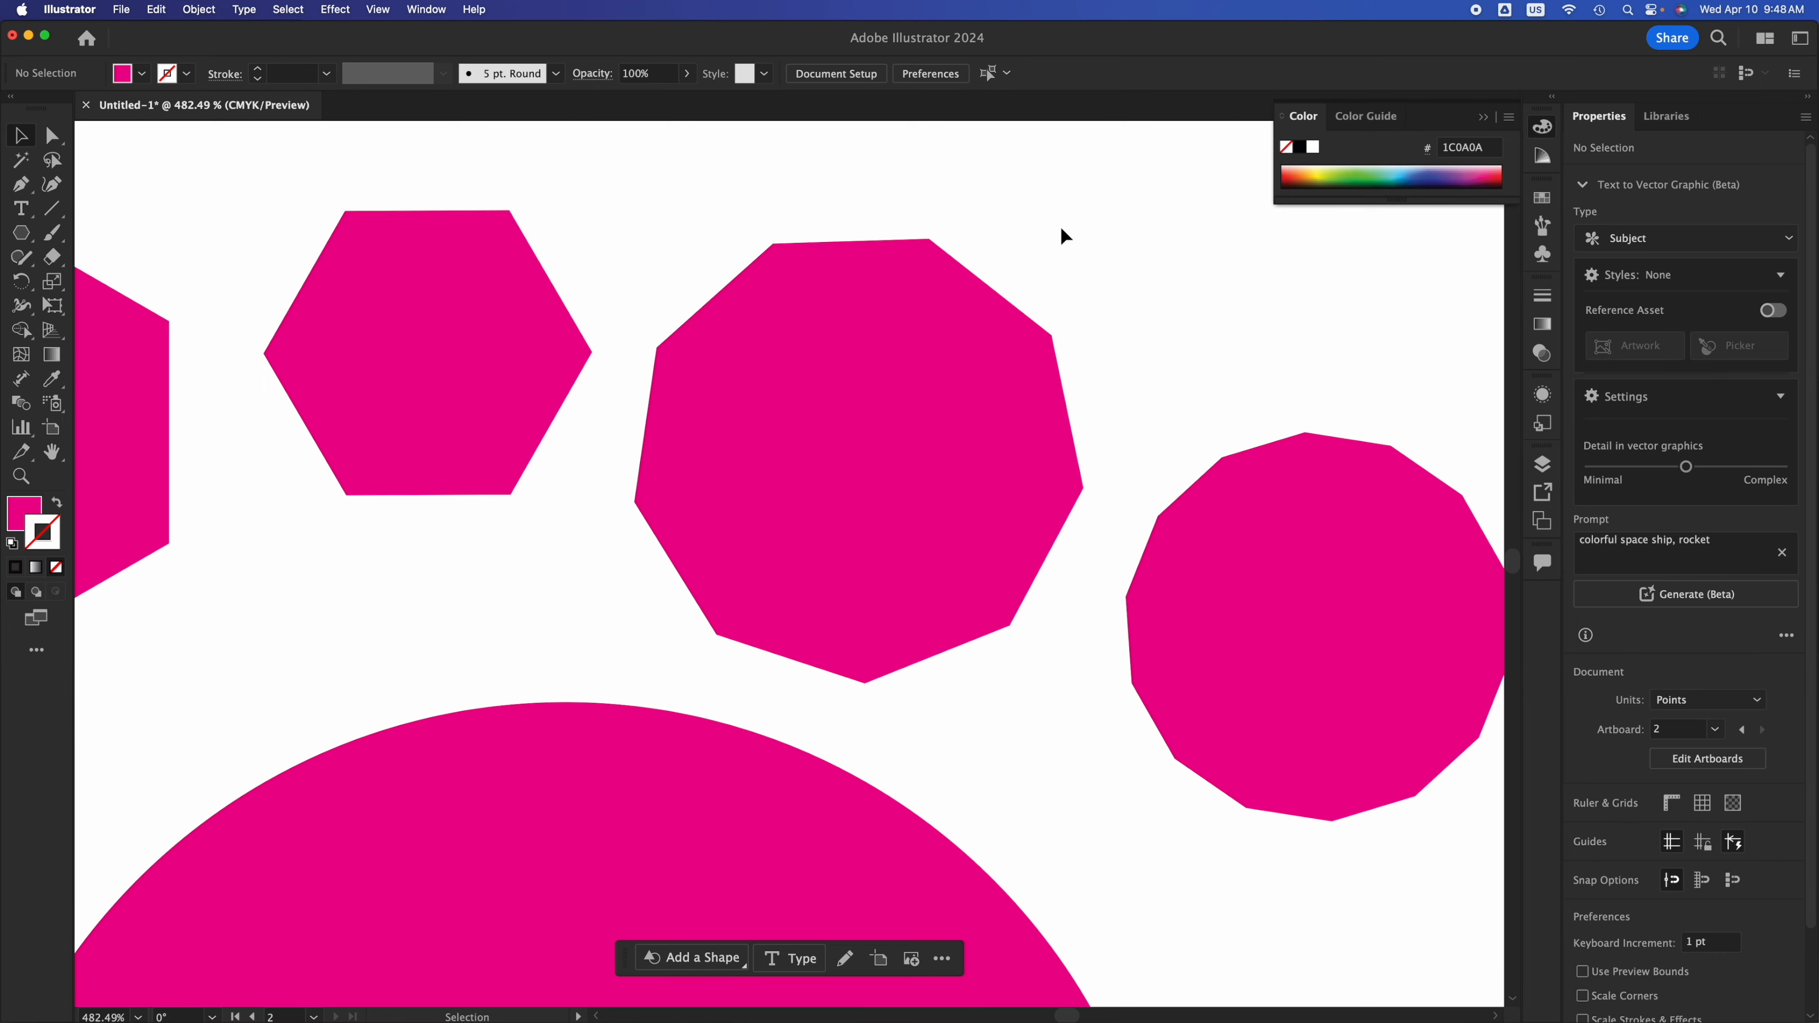
scroll(1061, 228, "down", 4)
scroll(1062, 231, "down", 2)
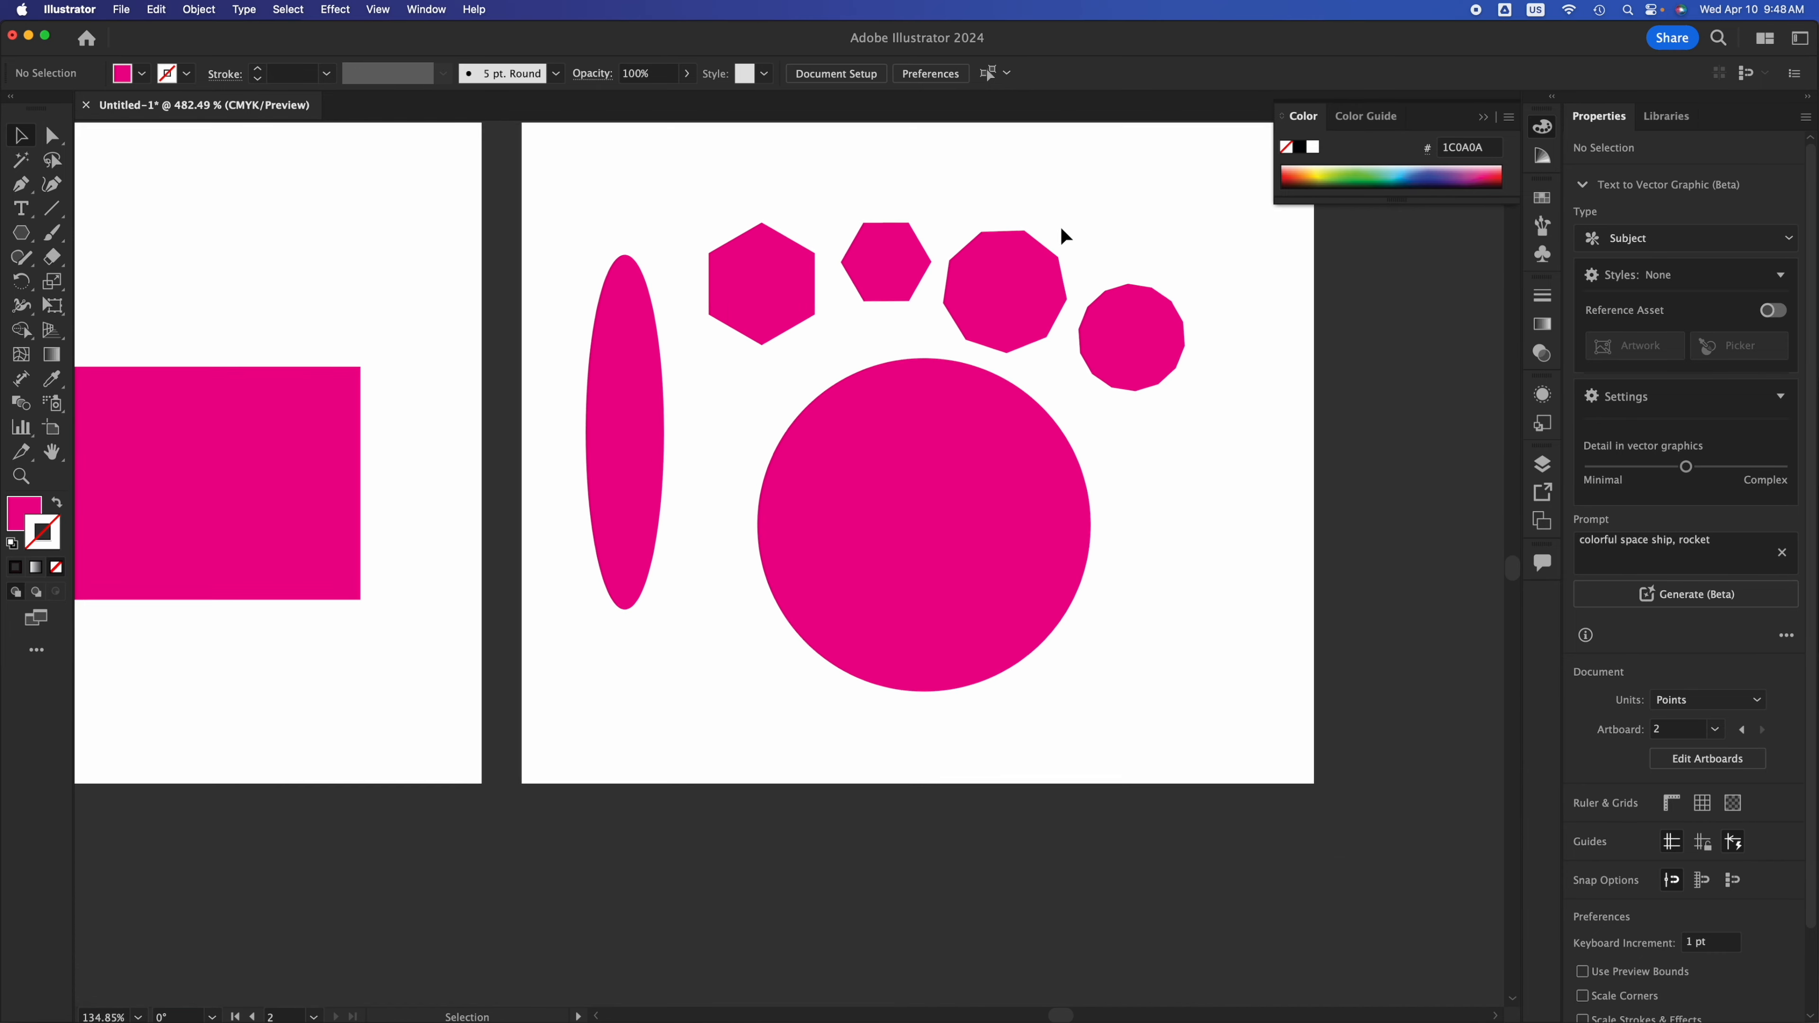
Zoom in on the nine-sided polygon and pan between it and the two hexagons with the temporary Hand tool
scroll(1061, 229, "up", 7)
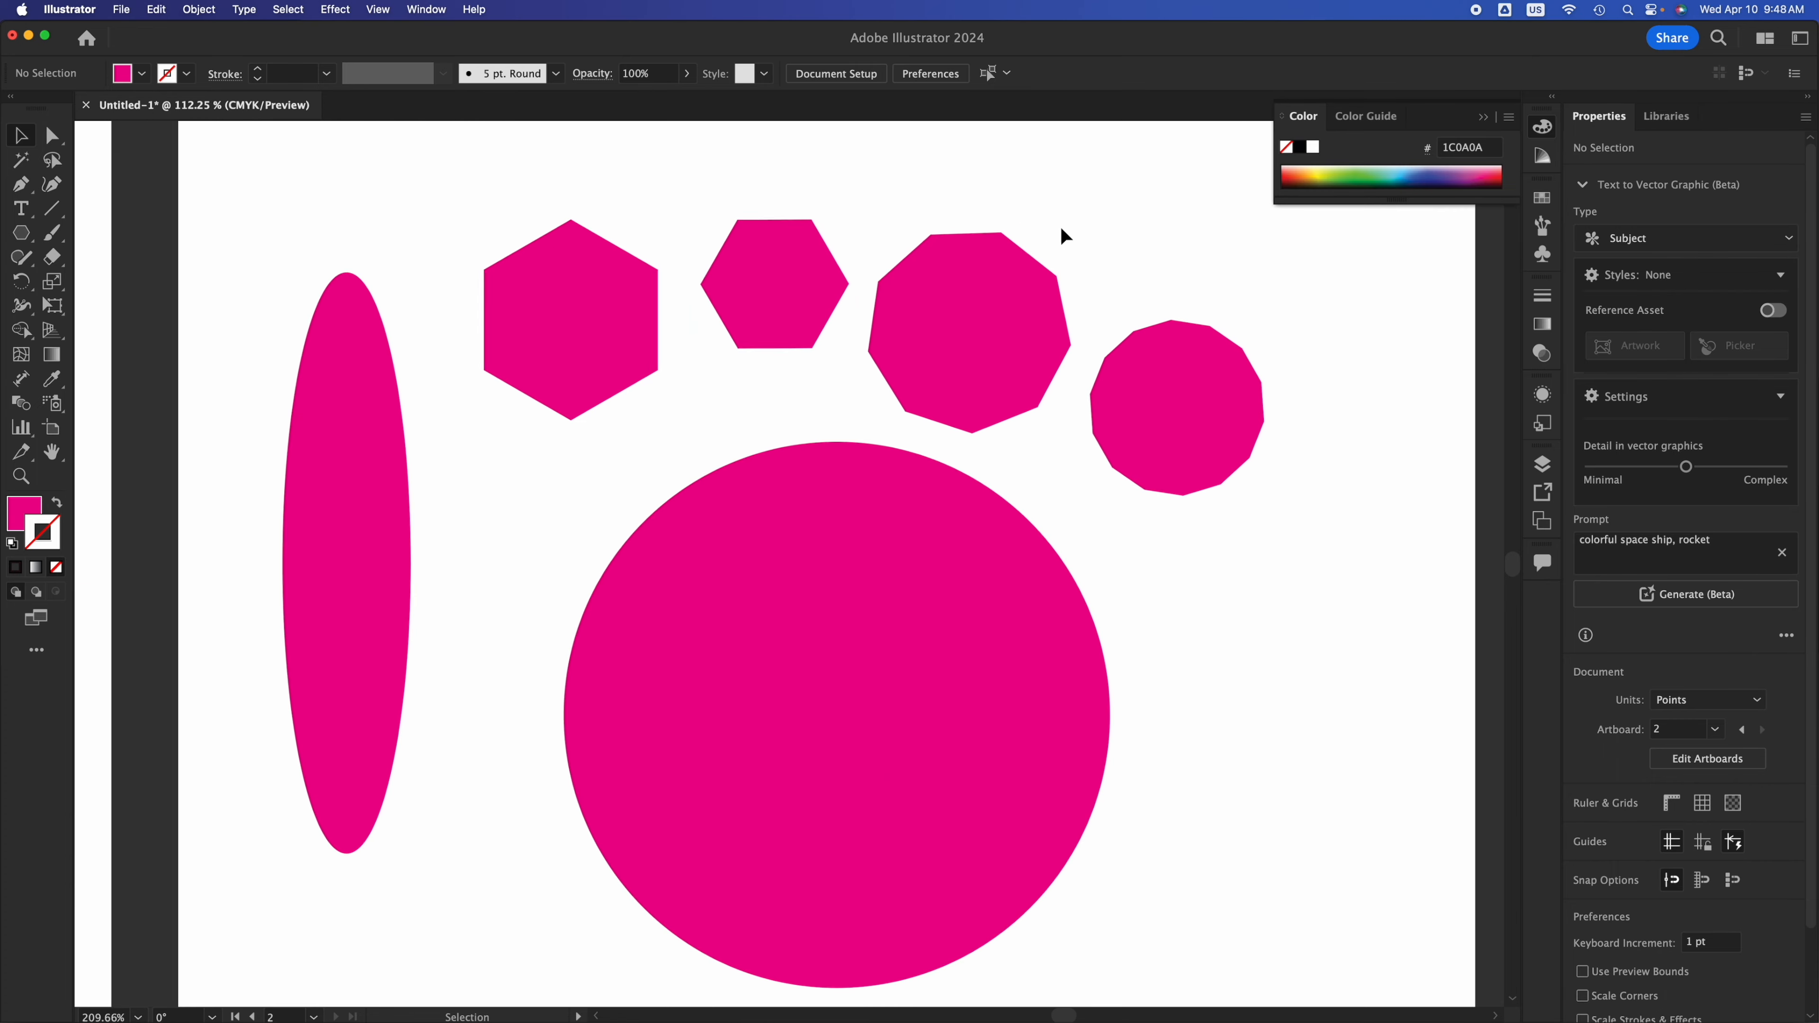
scroll(1061, 228, "down", 1)
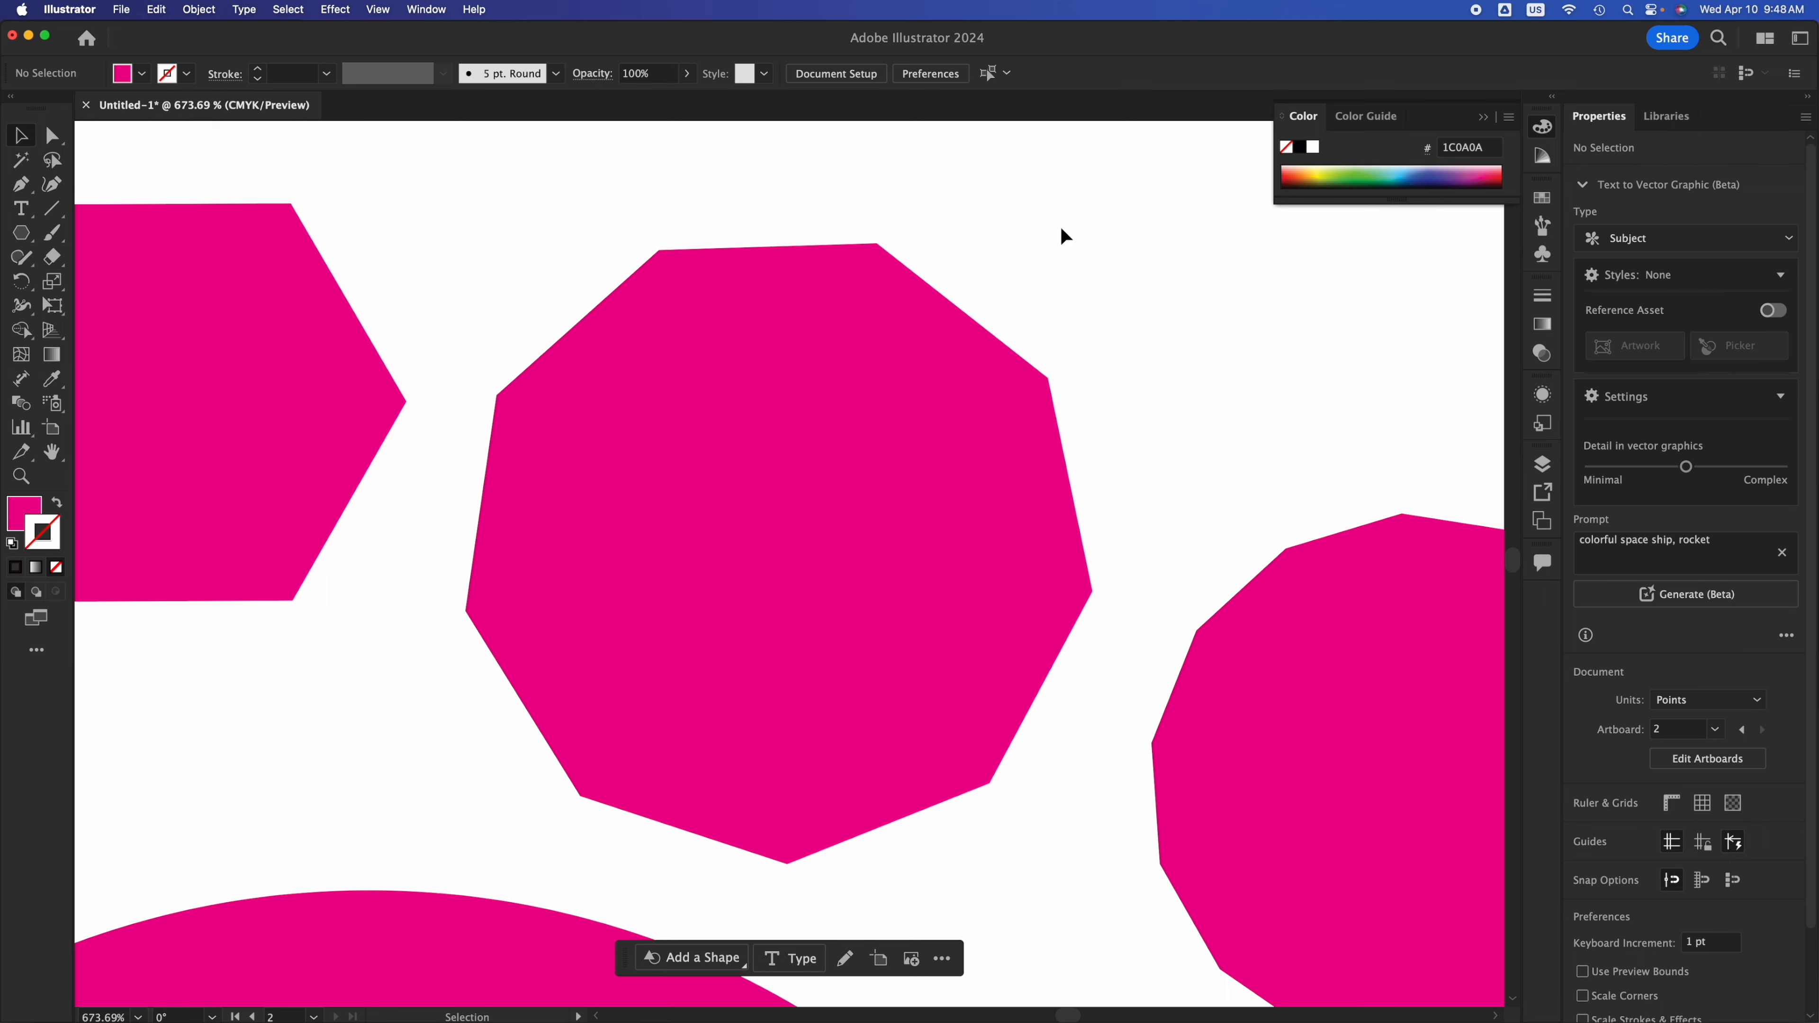
key("space")
left_click_drag(499, 488, 934, 411)
left_click_drag(484, 390, 1089, 616)
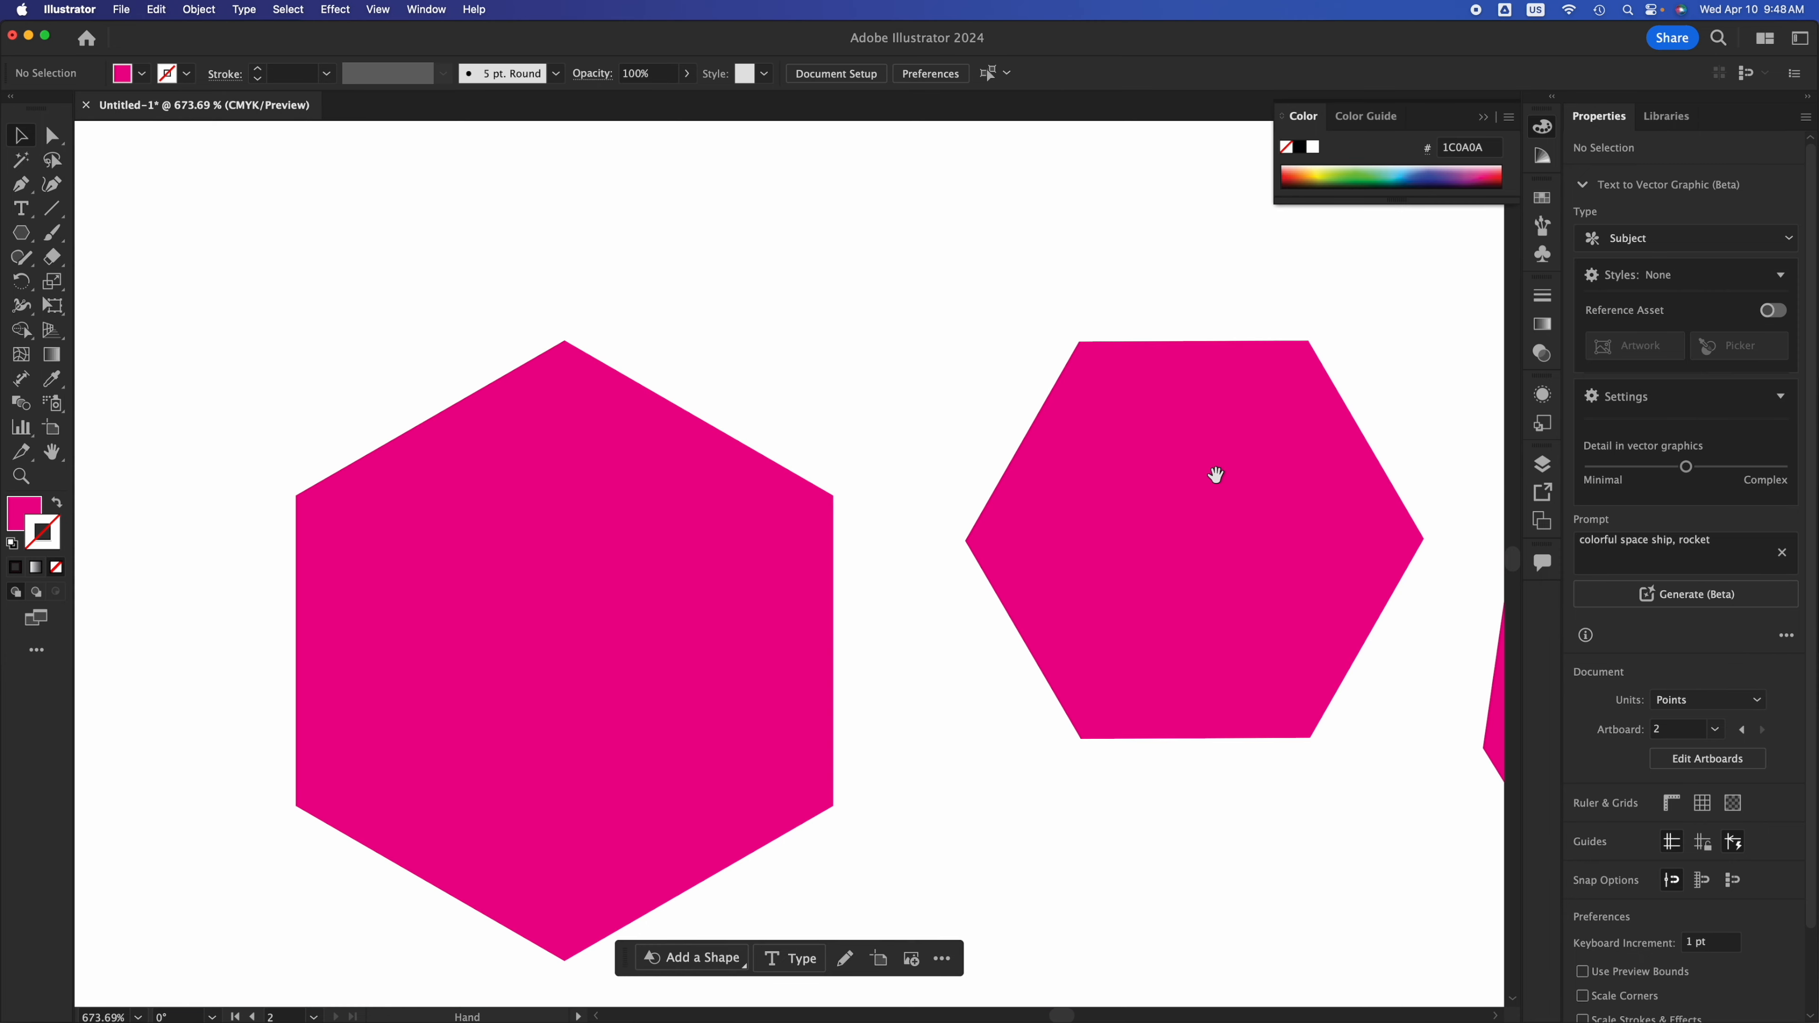
left_click_drag(1220, 475, 417, 388)
left_click_drag(1118, 661, 748, 460)
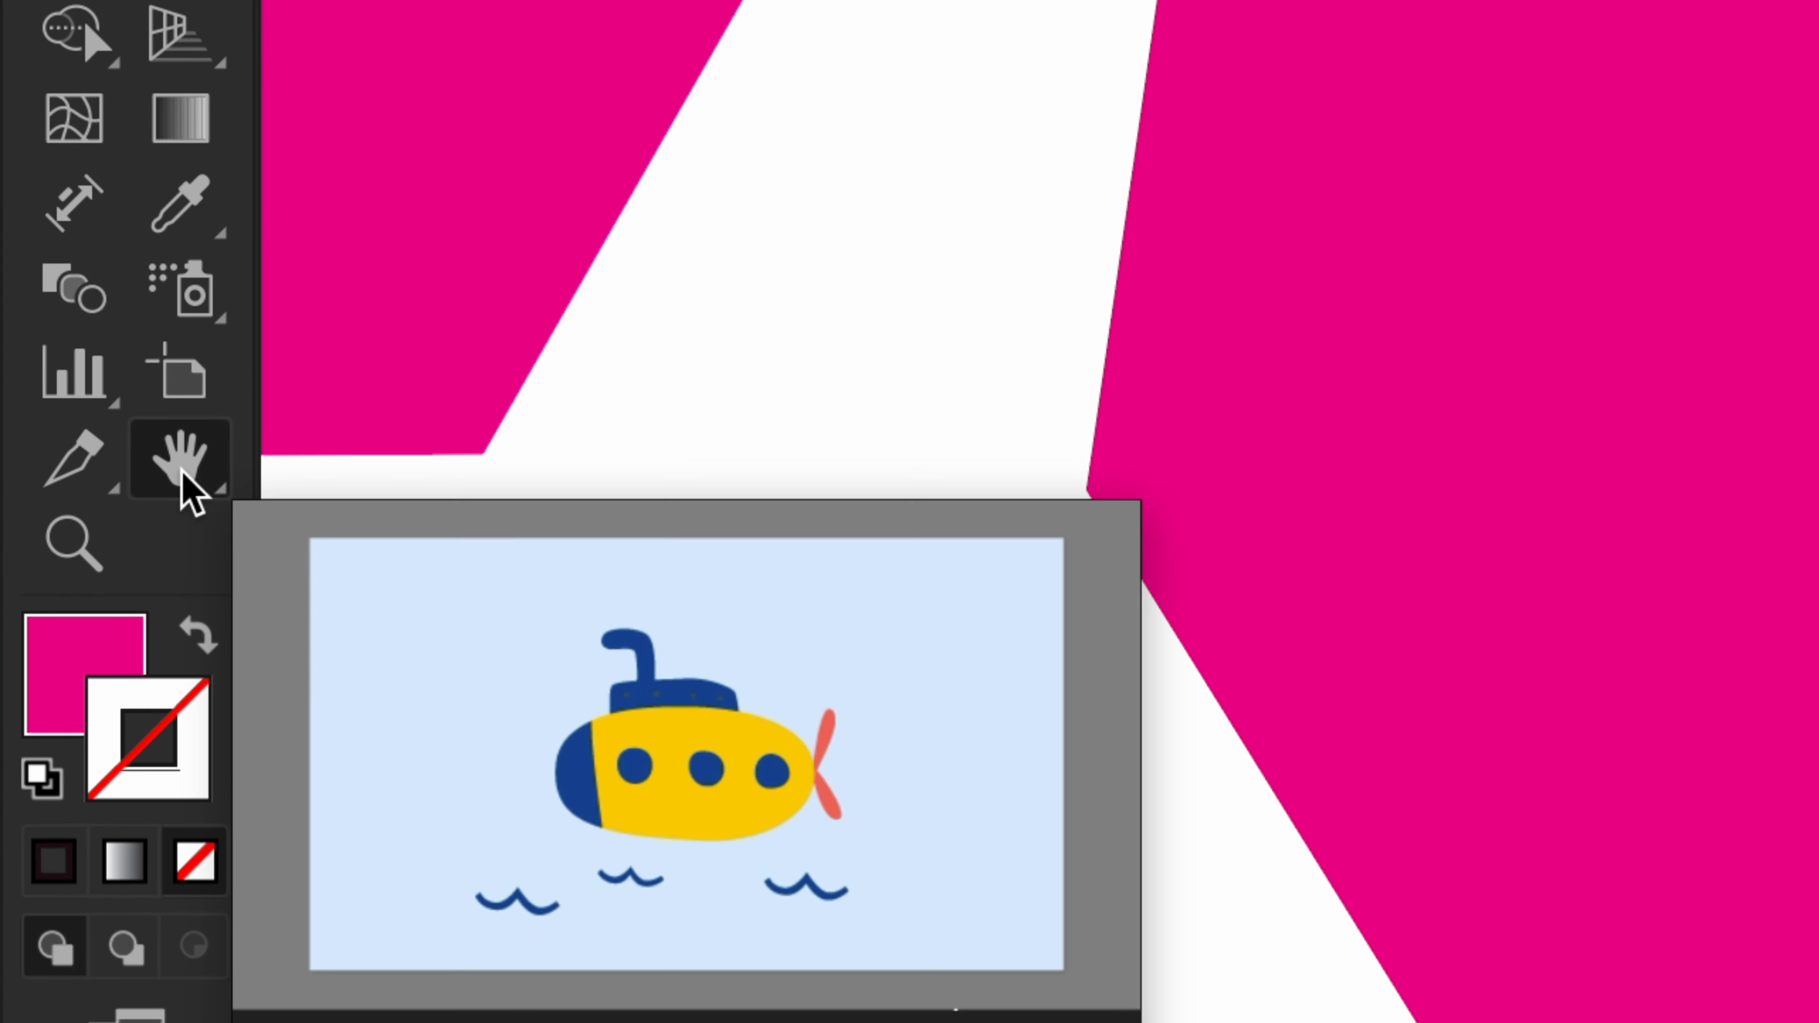
Pan over the nine-sided polygon and the large circle with the Hand tool, zoom out to the second artboard, and return to the Selection tool
left_click(181, 473)
left_click_drag(1218, 392, 584, 309)
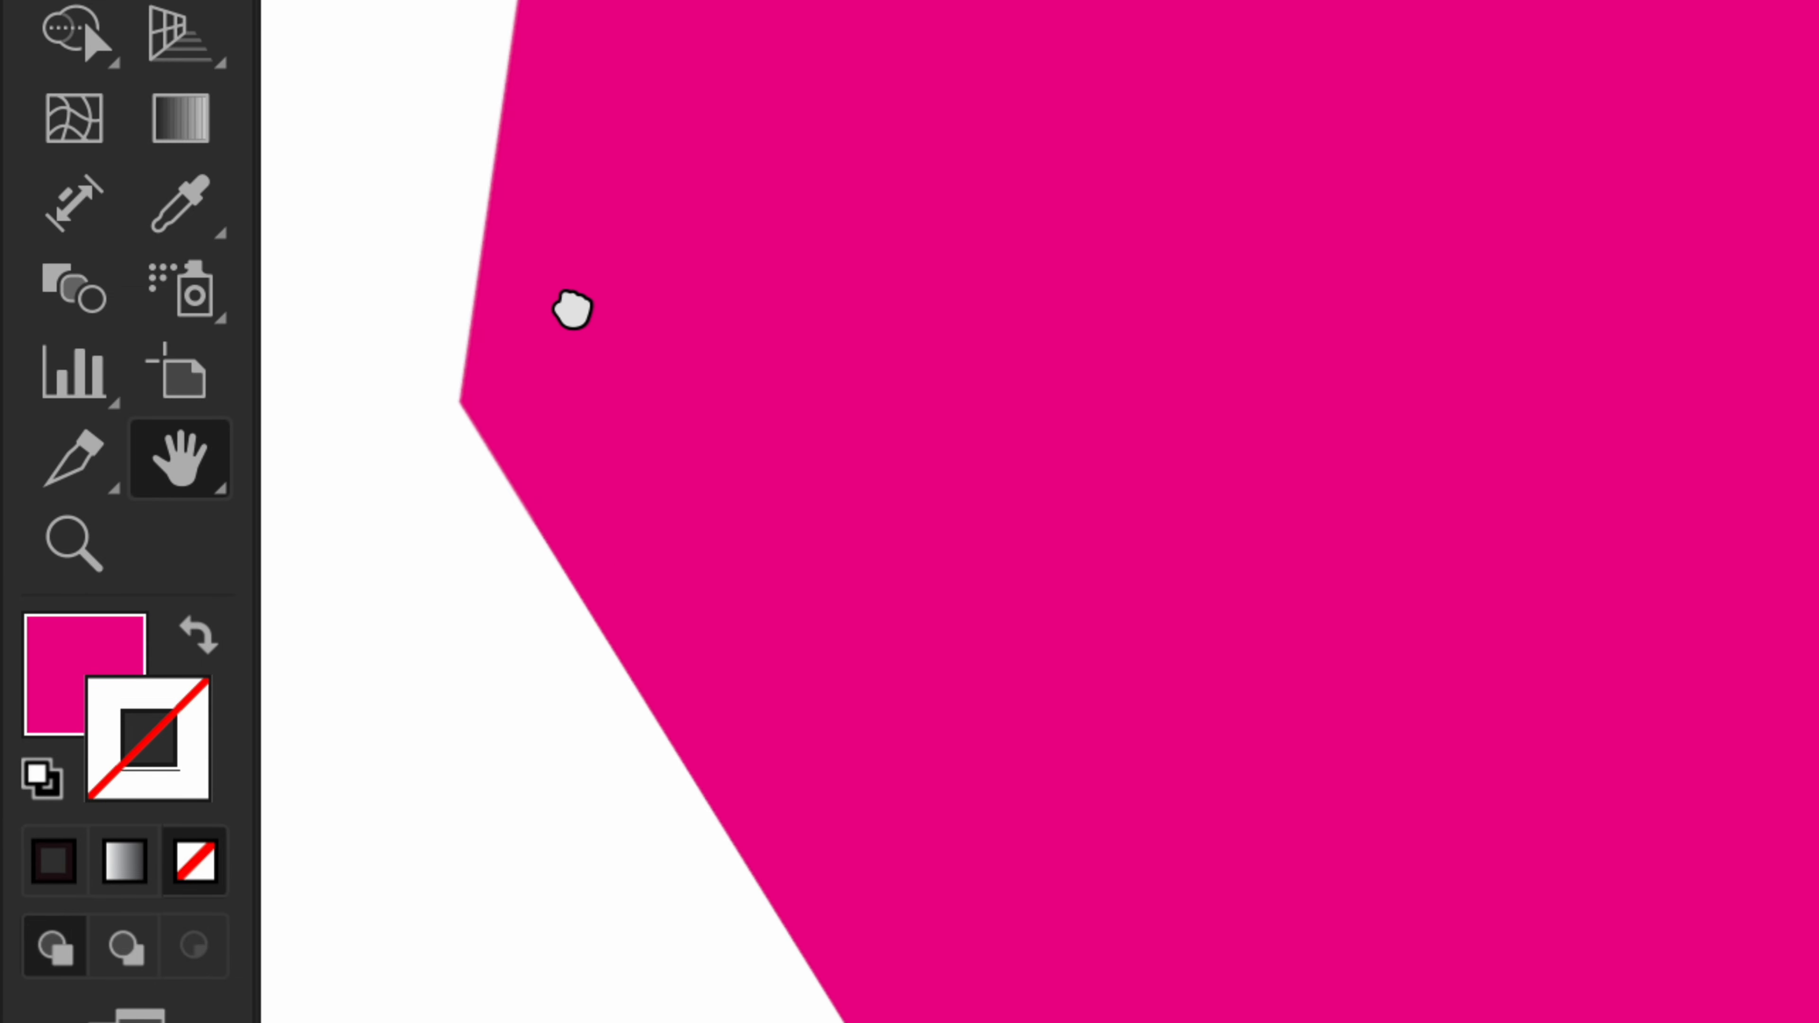
left_click_drag(1344, 329, 1006, 378)
scroll(1007, 378, "down", 5)
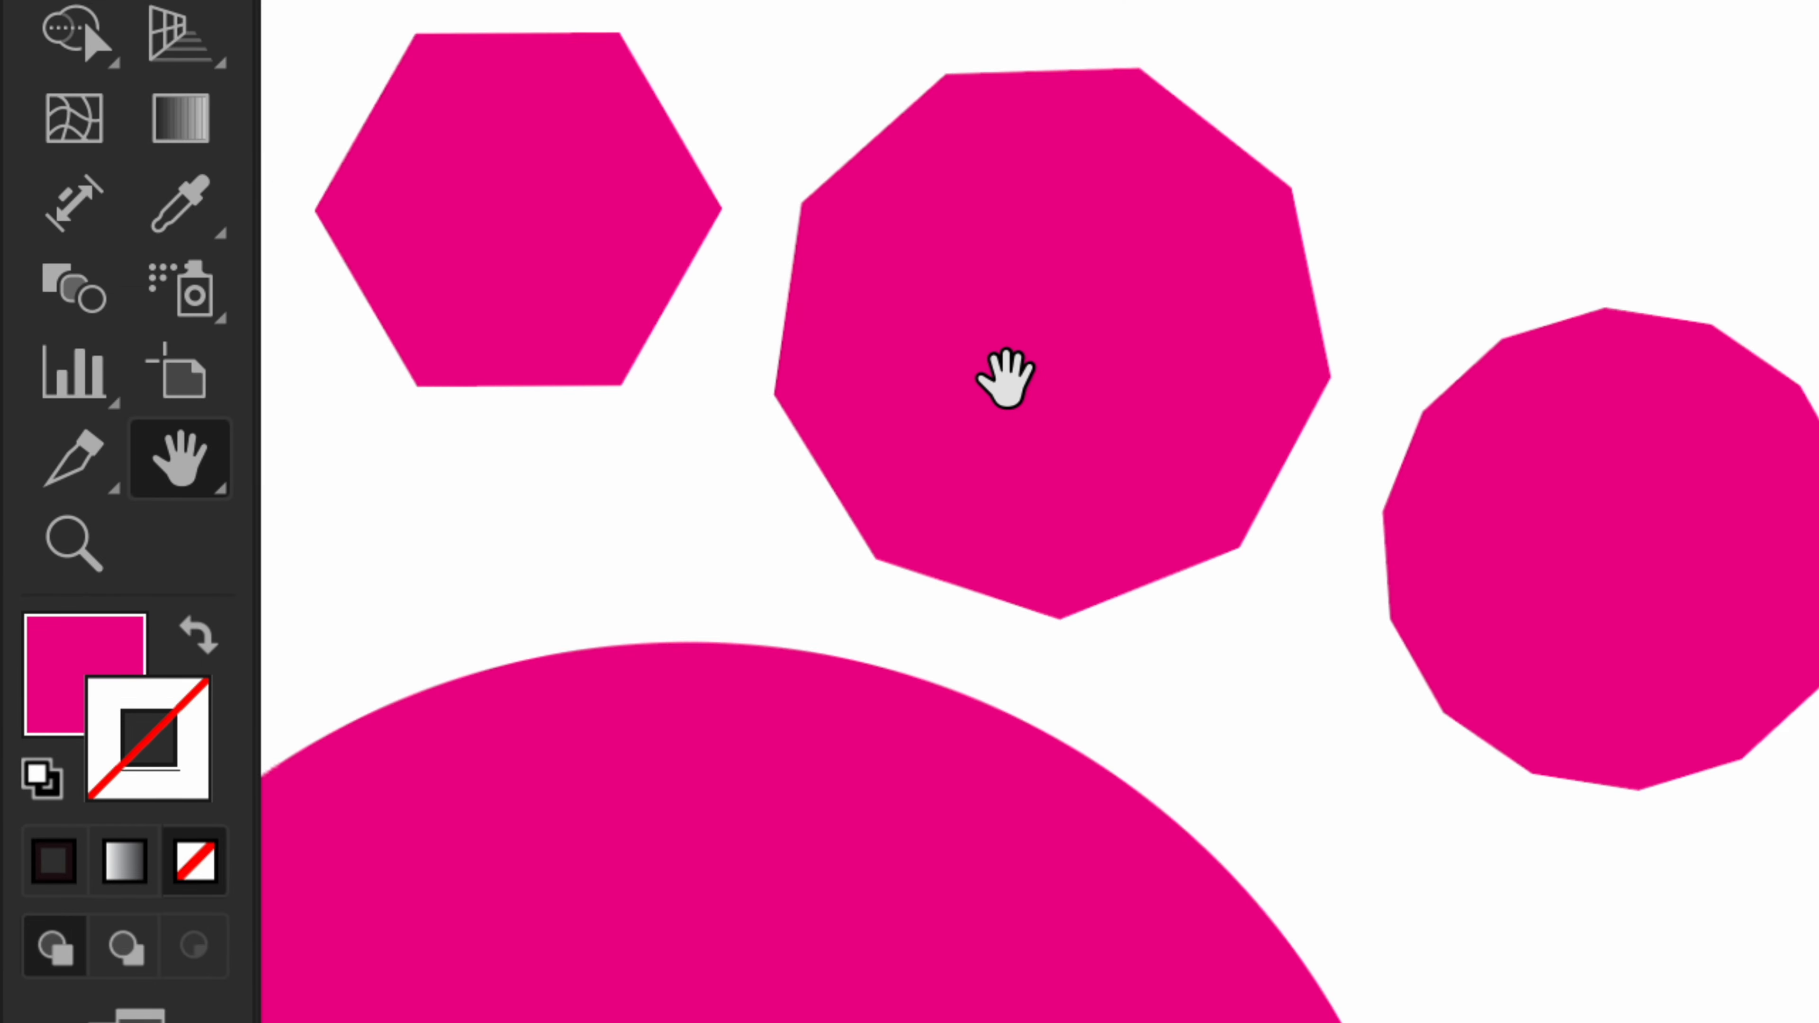
left_click_drag(903, 630, 1246, 207)
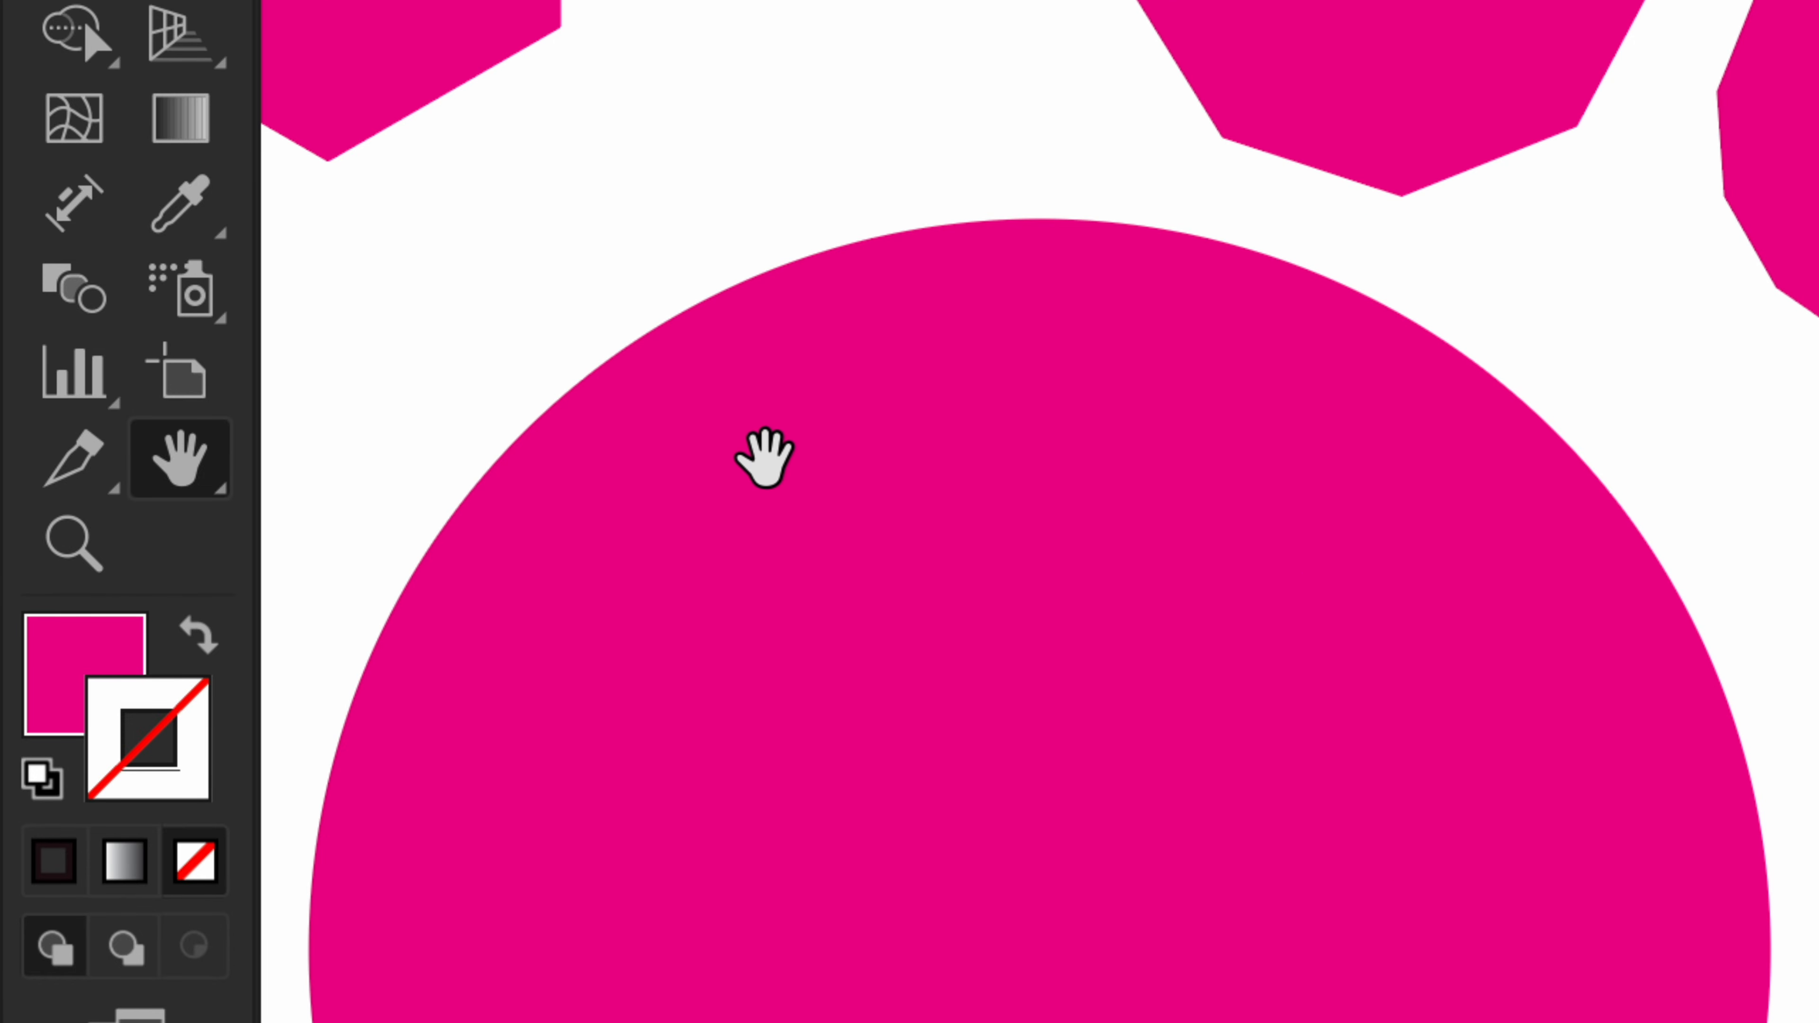
left_click_drag(764, 460, 796, 170)
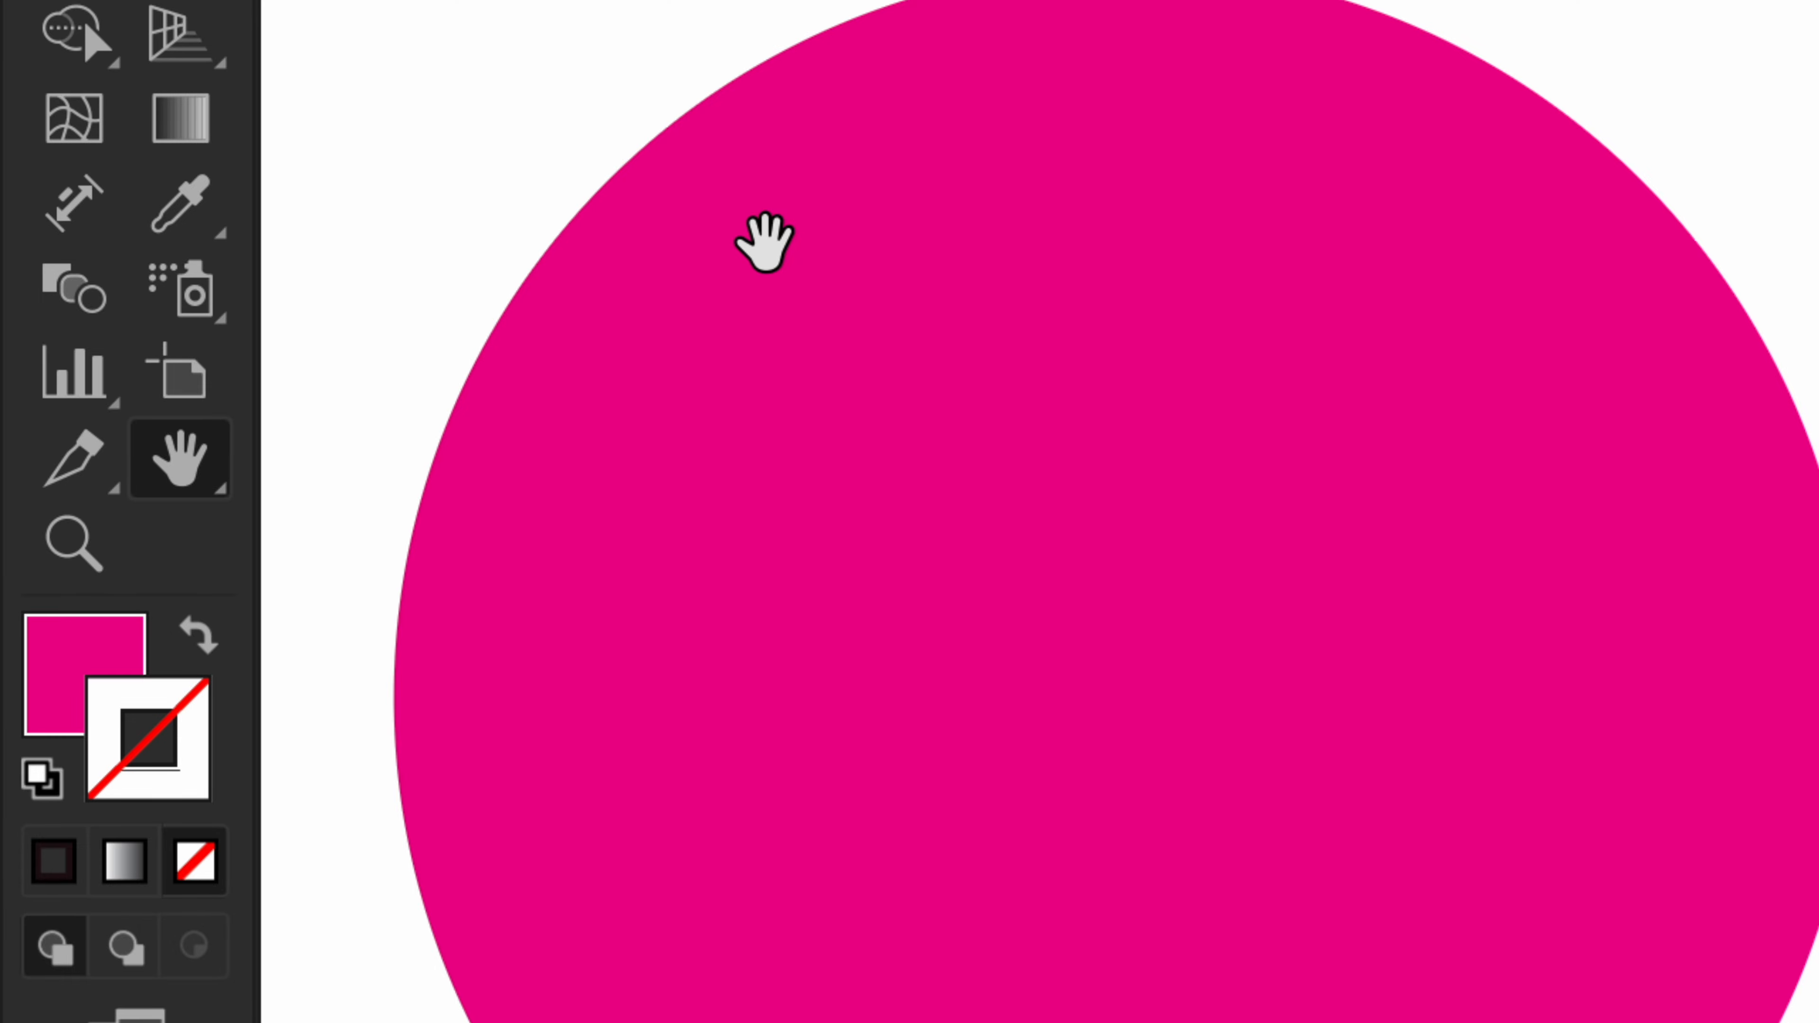
scroll(765, 242, "down", 5)
key("v")
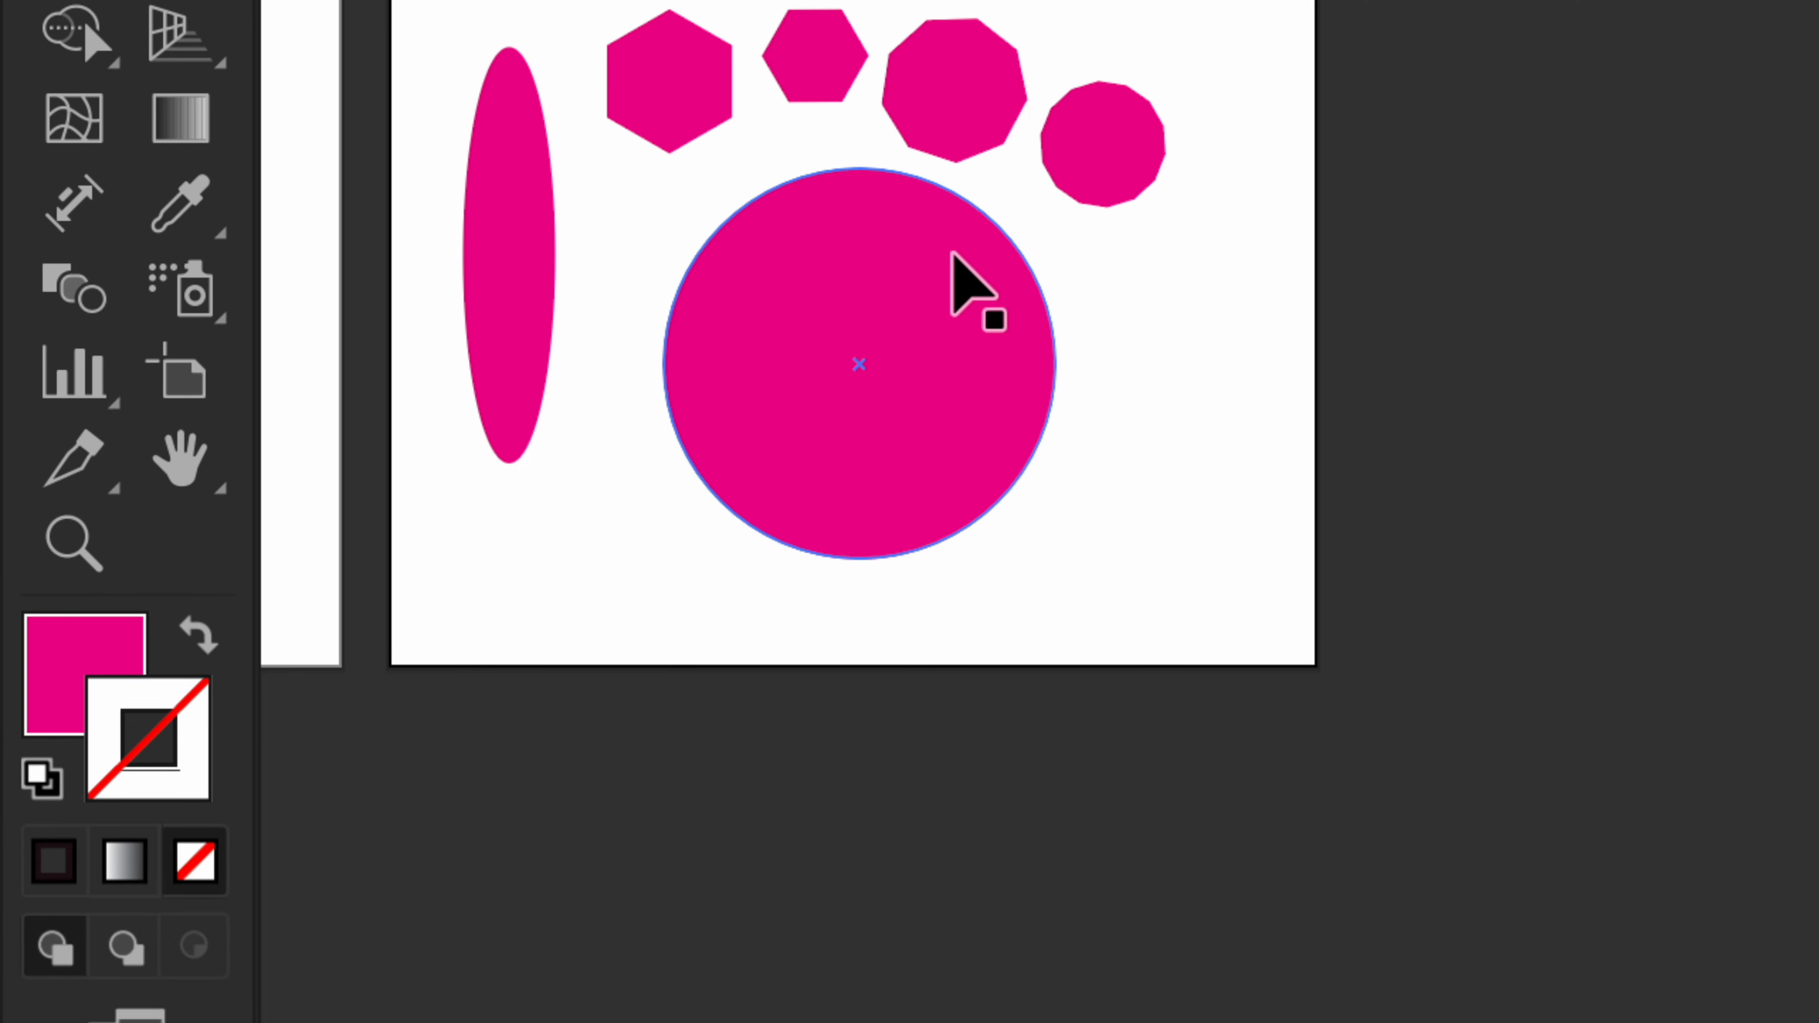
Look through the group of shape tools and choose the Star tool
left_click(27, 238)
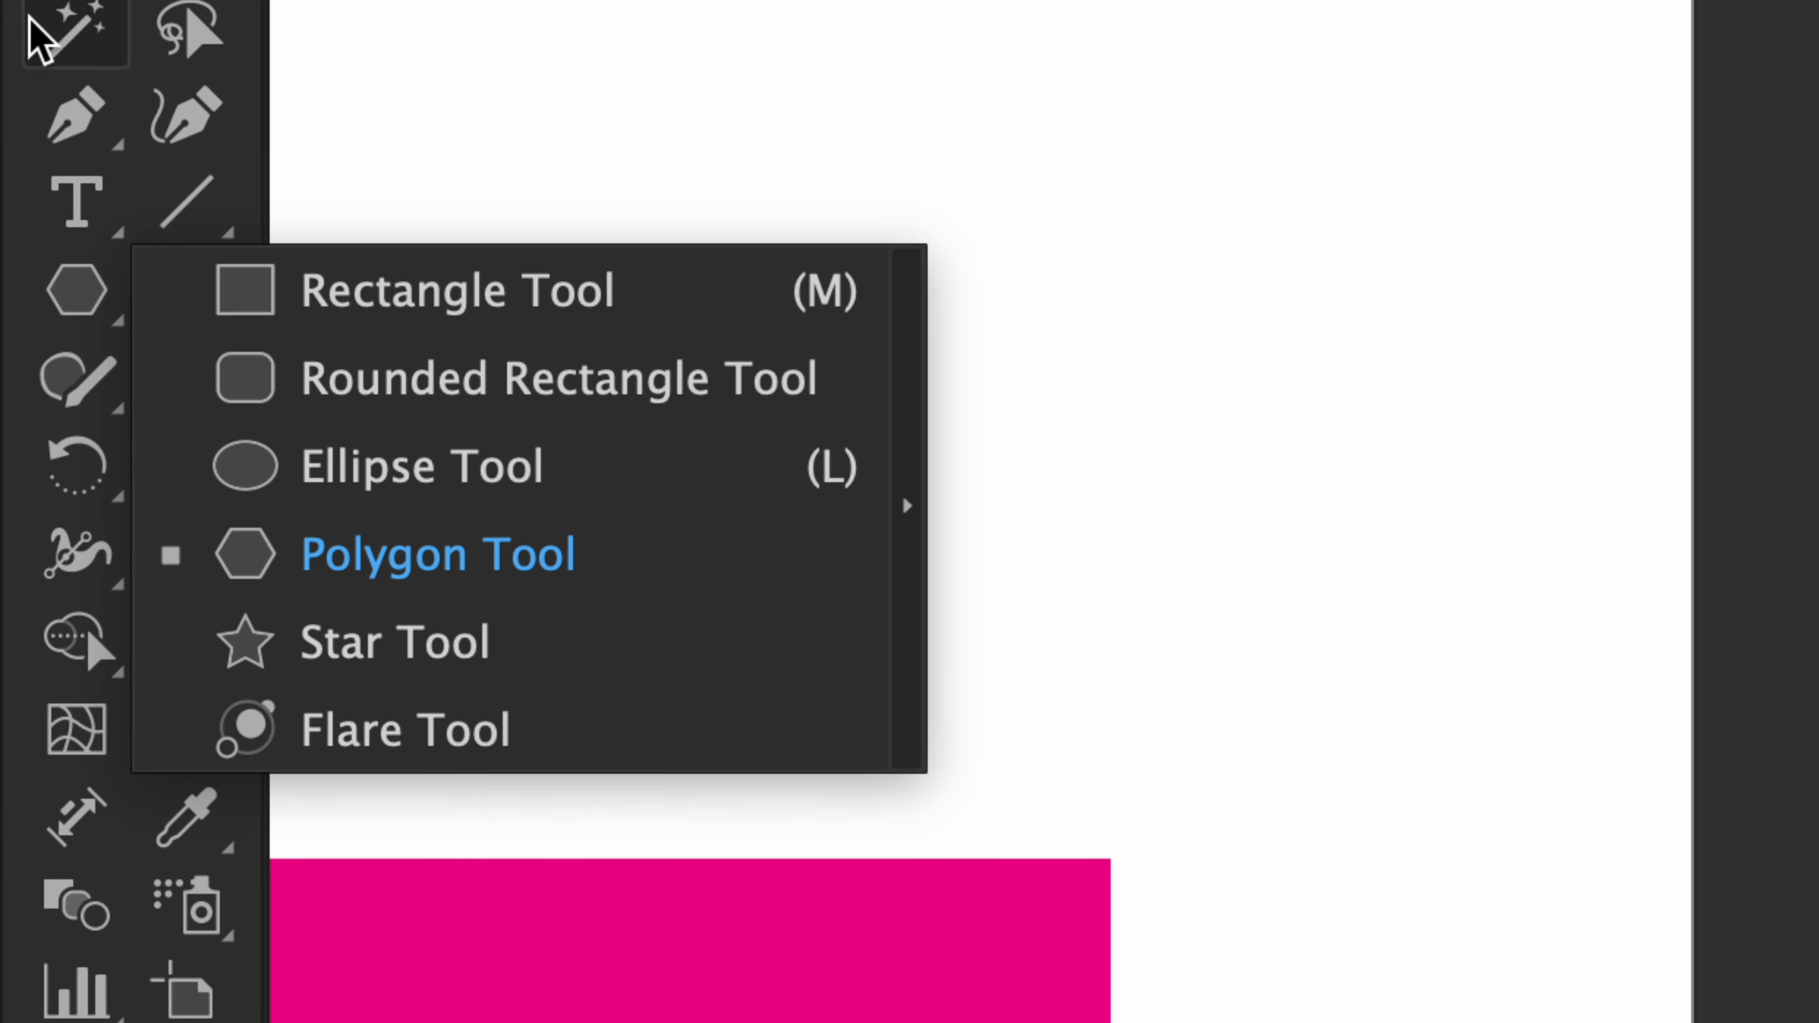
key("m")
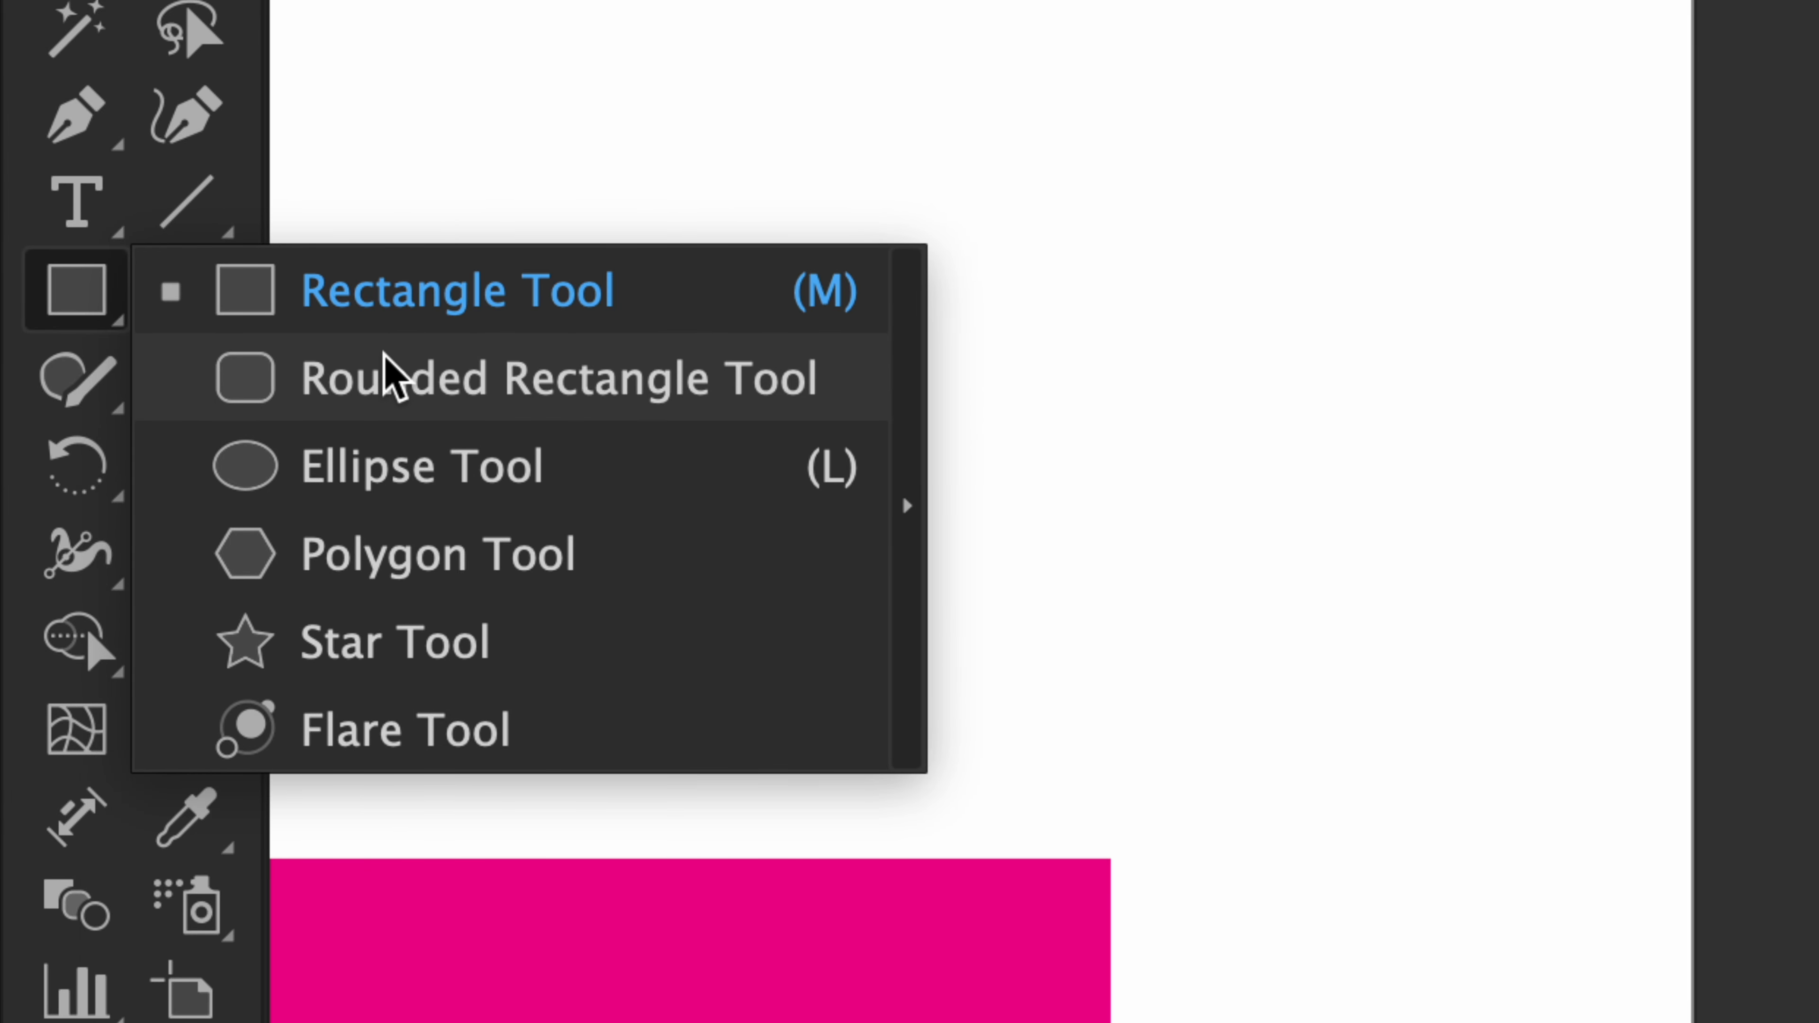
left_click(324, 640)
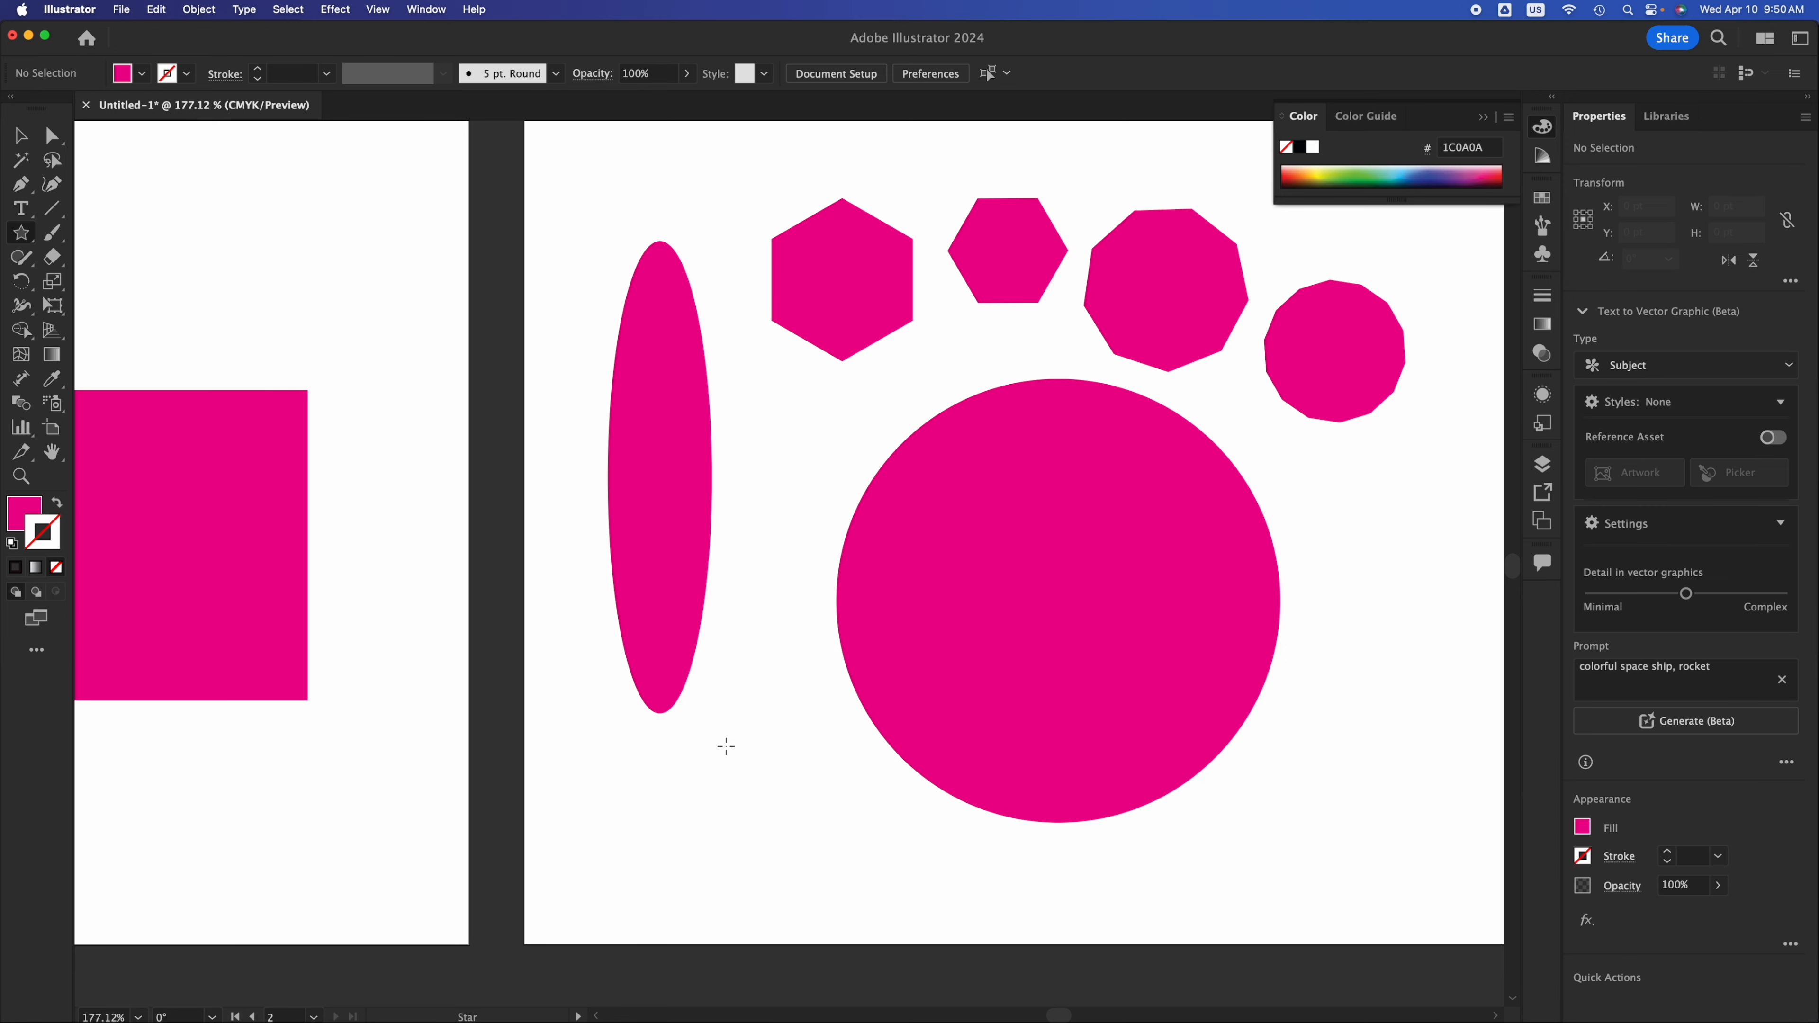
Delete the circle and the rectangle from the first artboard
scroll(617, 686, "left", 15)
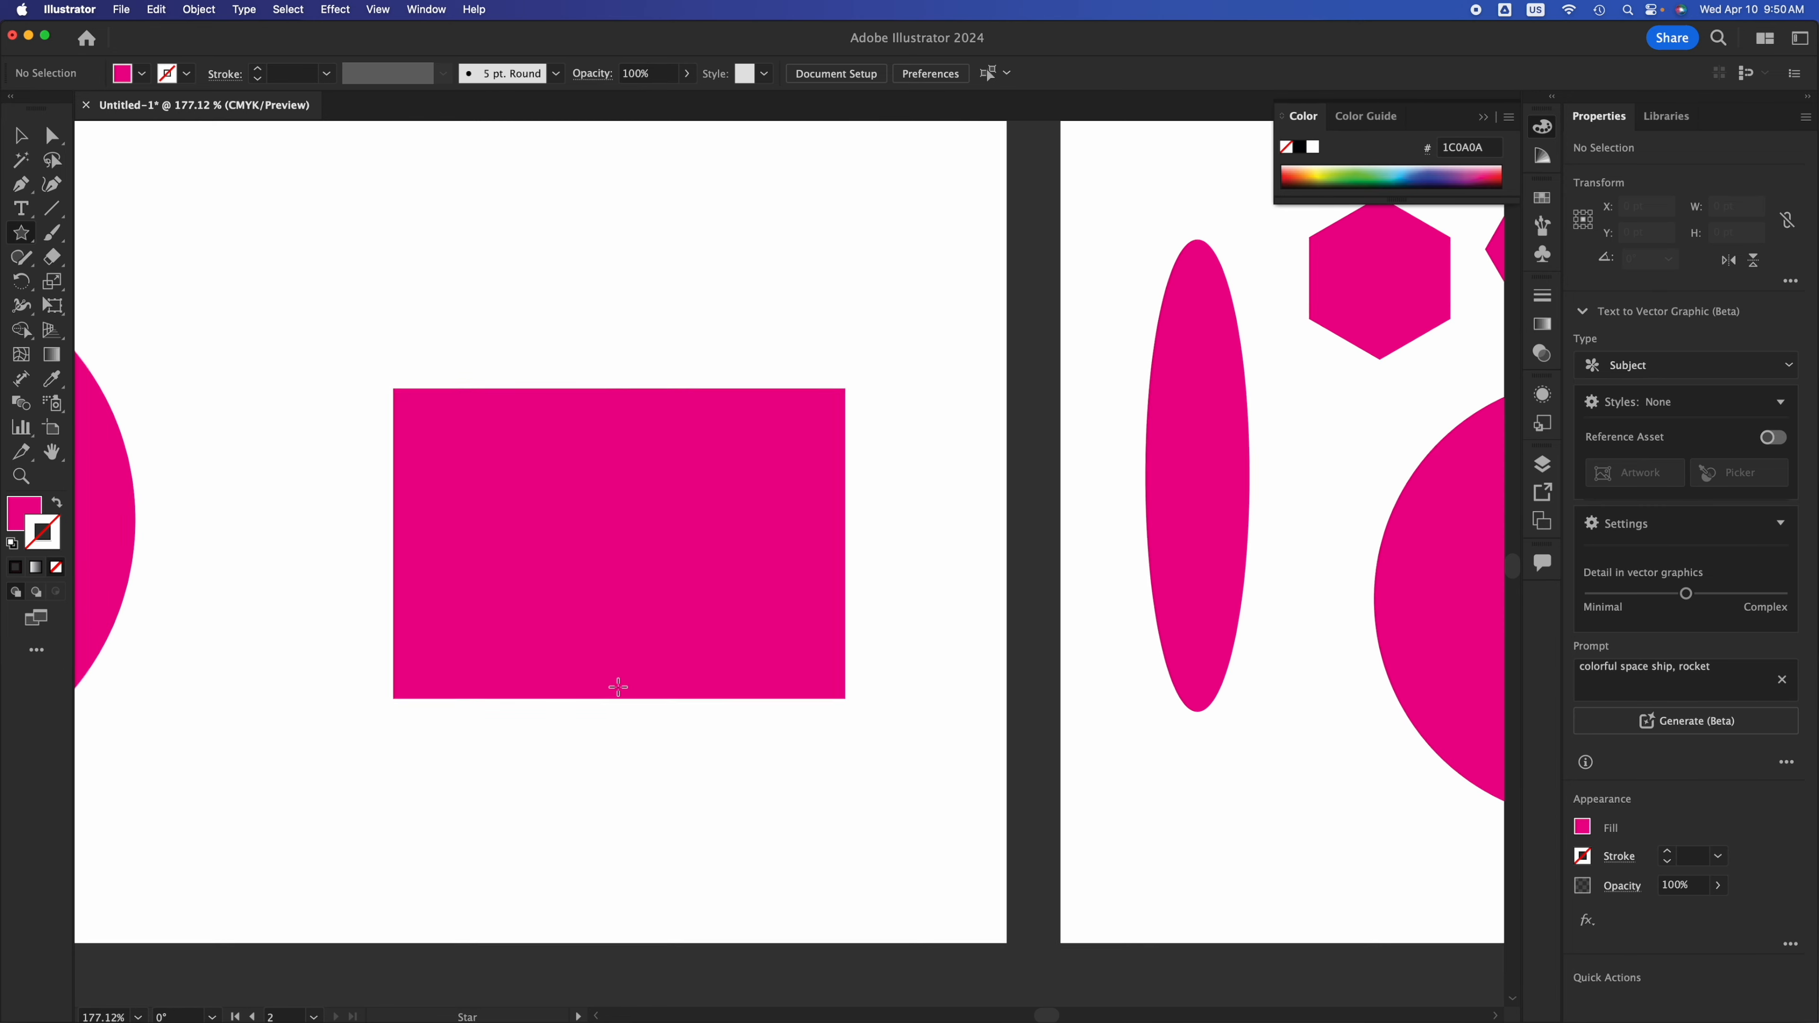
key("v")
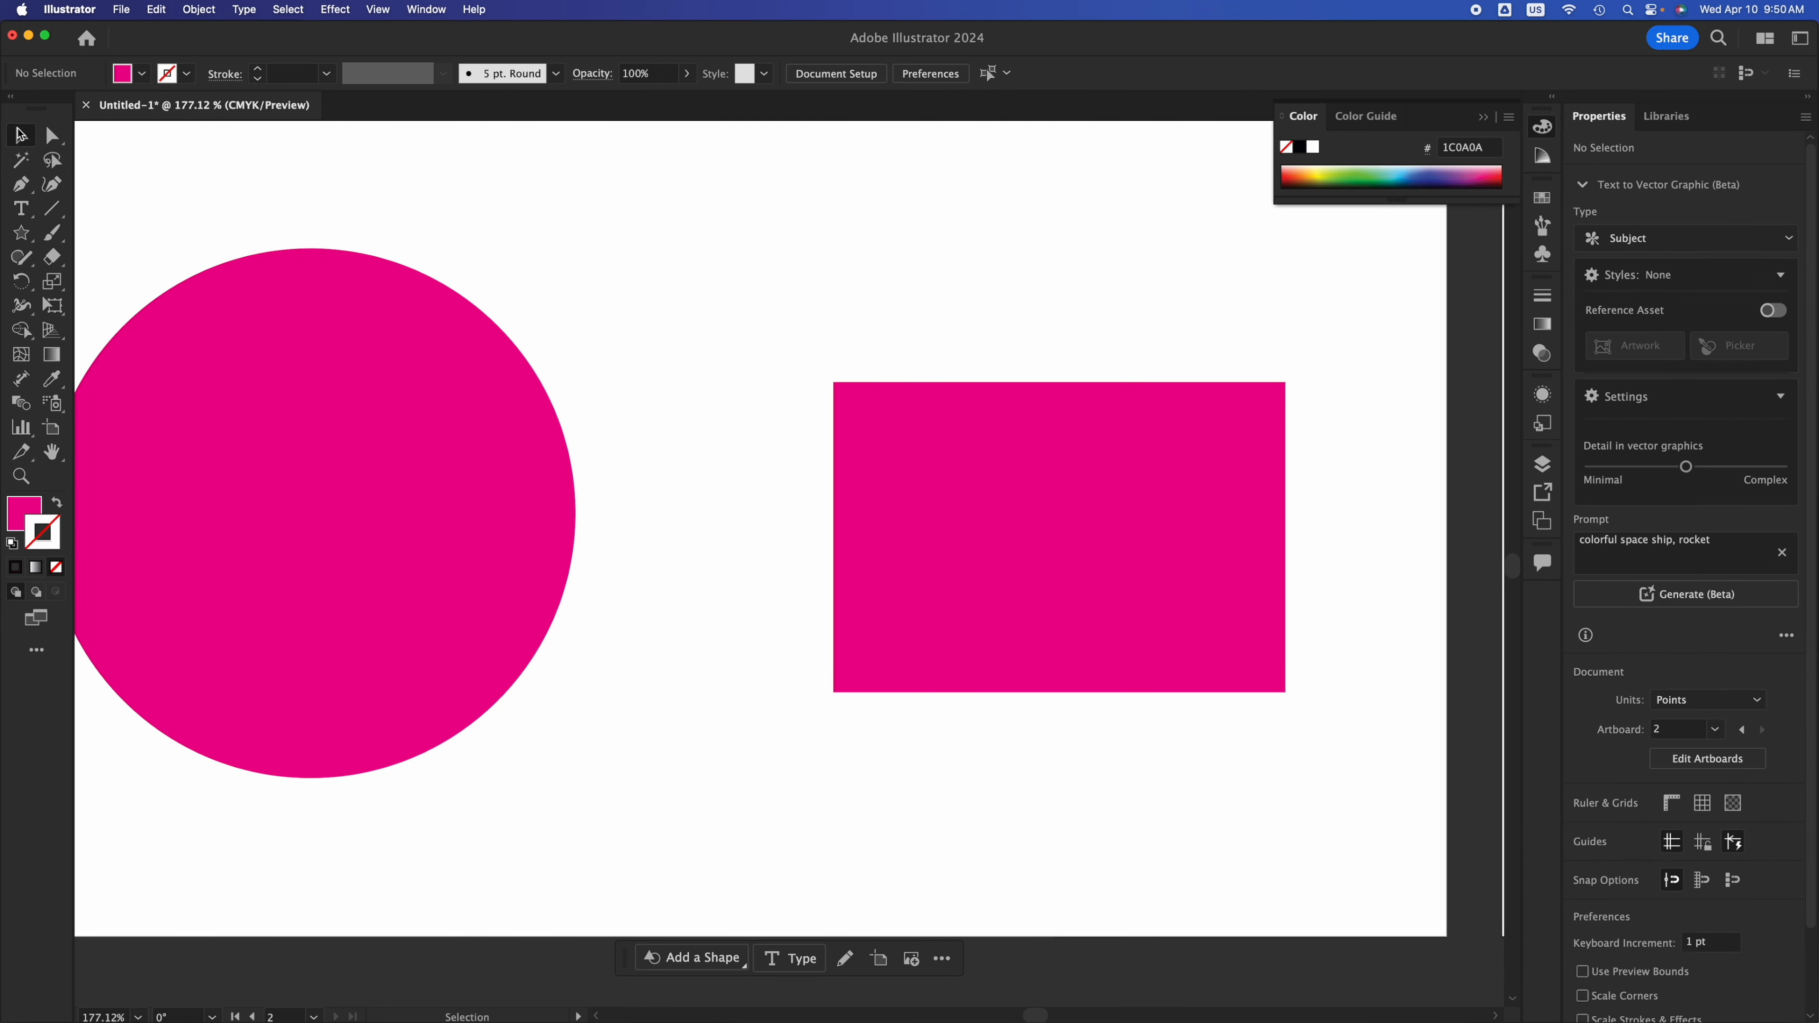
left_click_drag(261, 193, 1040, 645)
key("Delete")
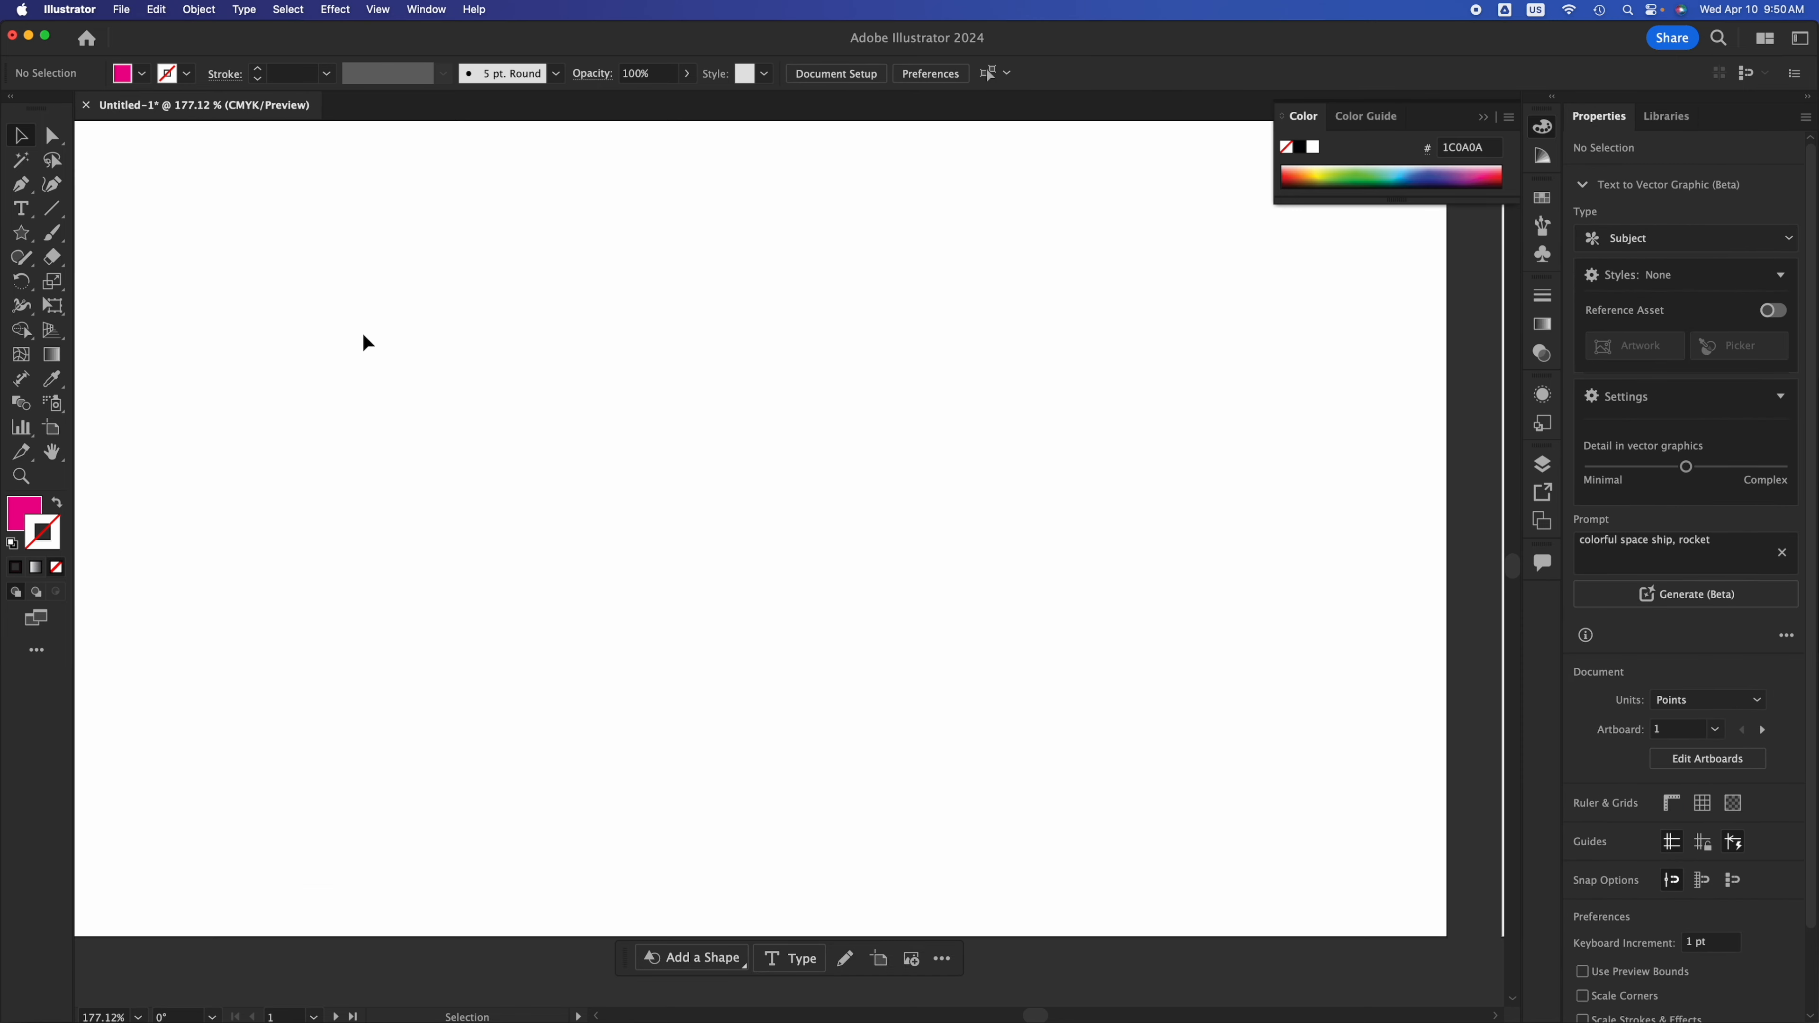
Draw an upright five-pointed star about 341 by 324 pt and move it fully onto the first artboard
left_click(23, 239)
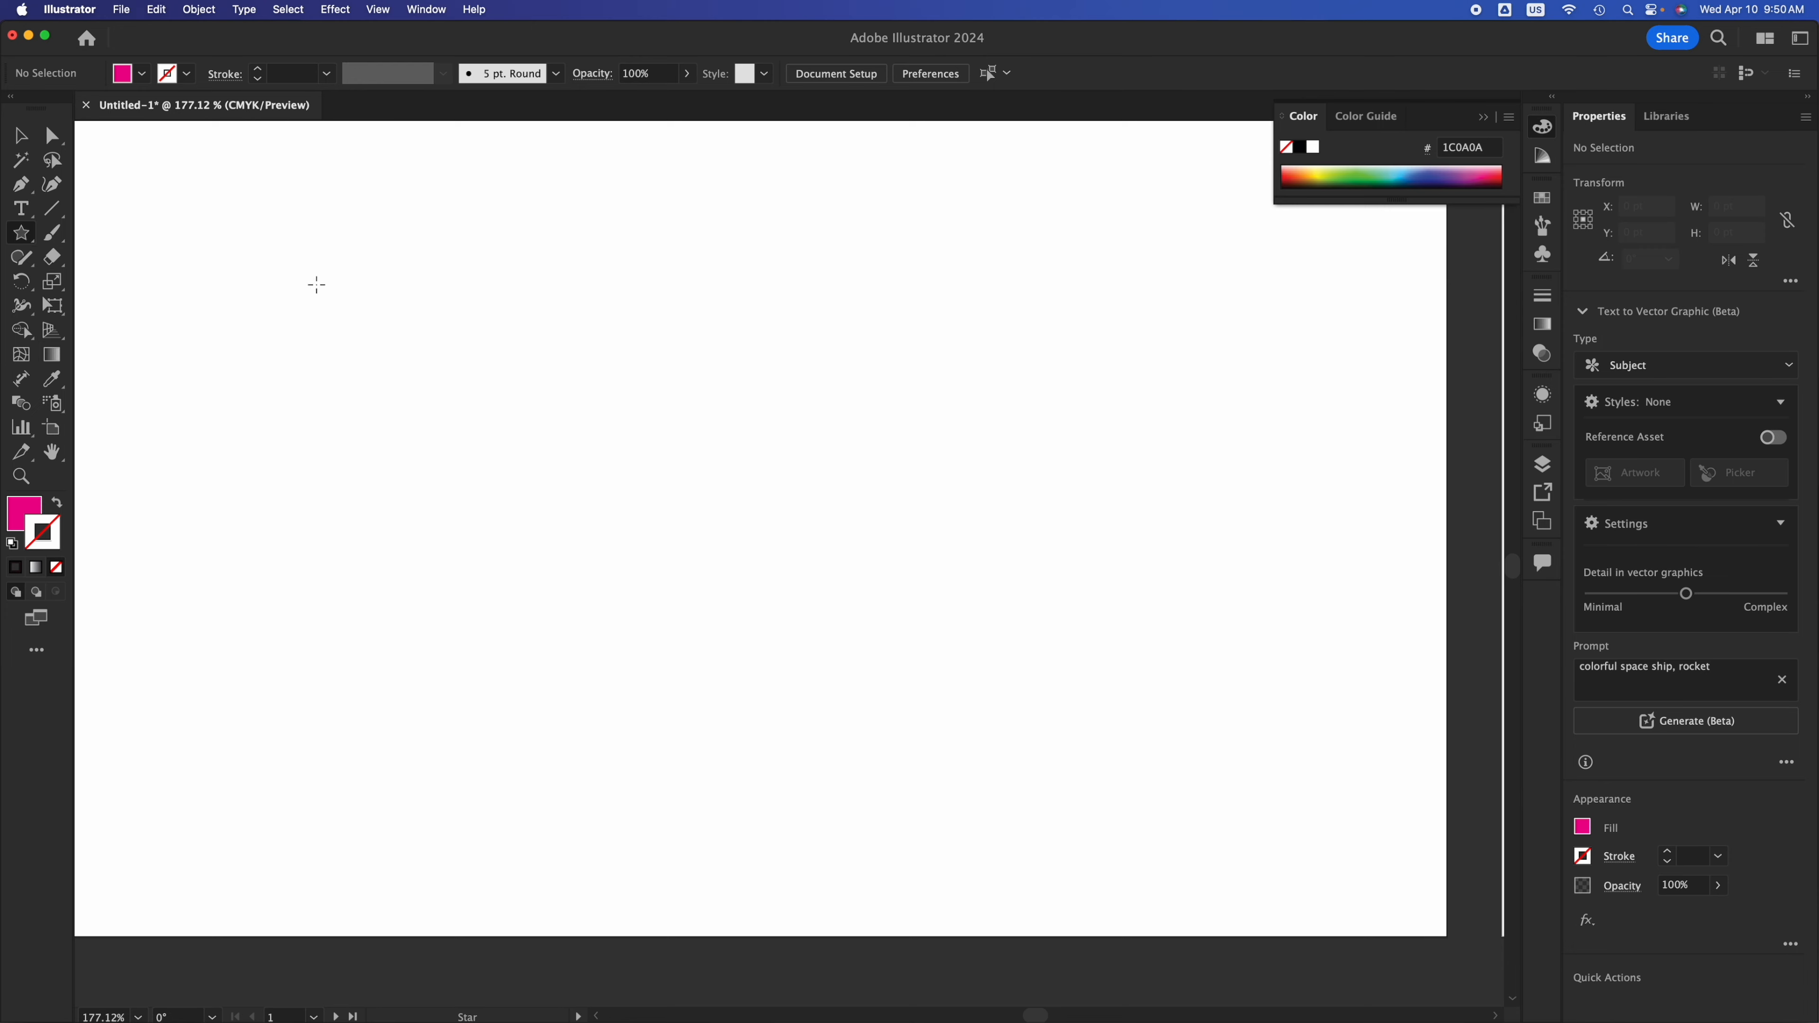
left_click_drag(465, 300, 758, 561)
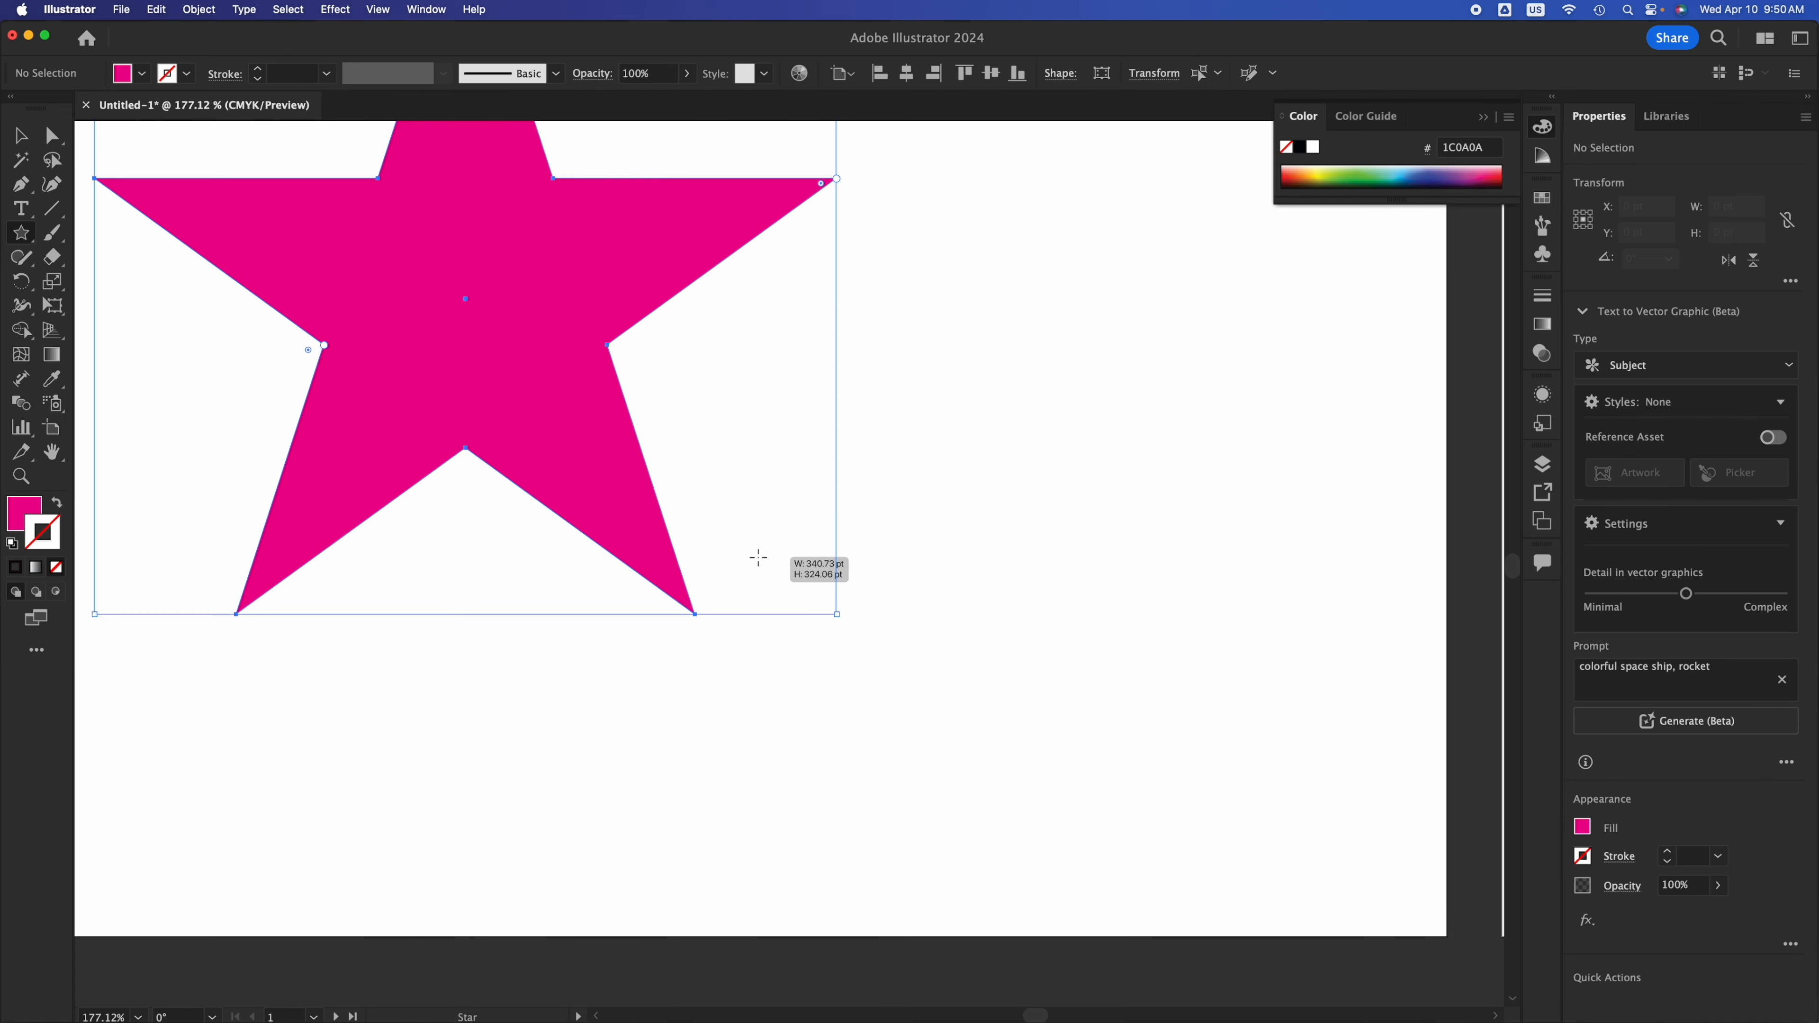
left_click(21, 139)
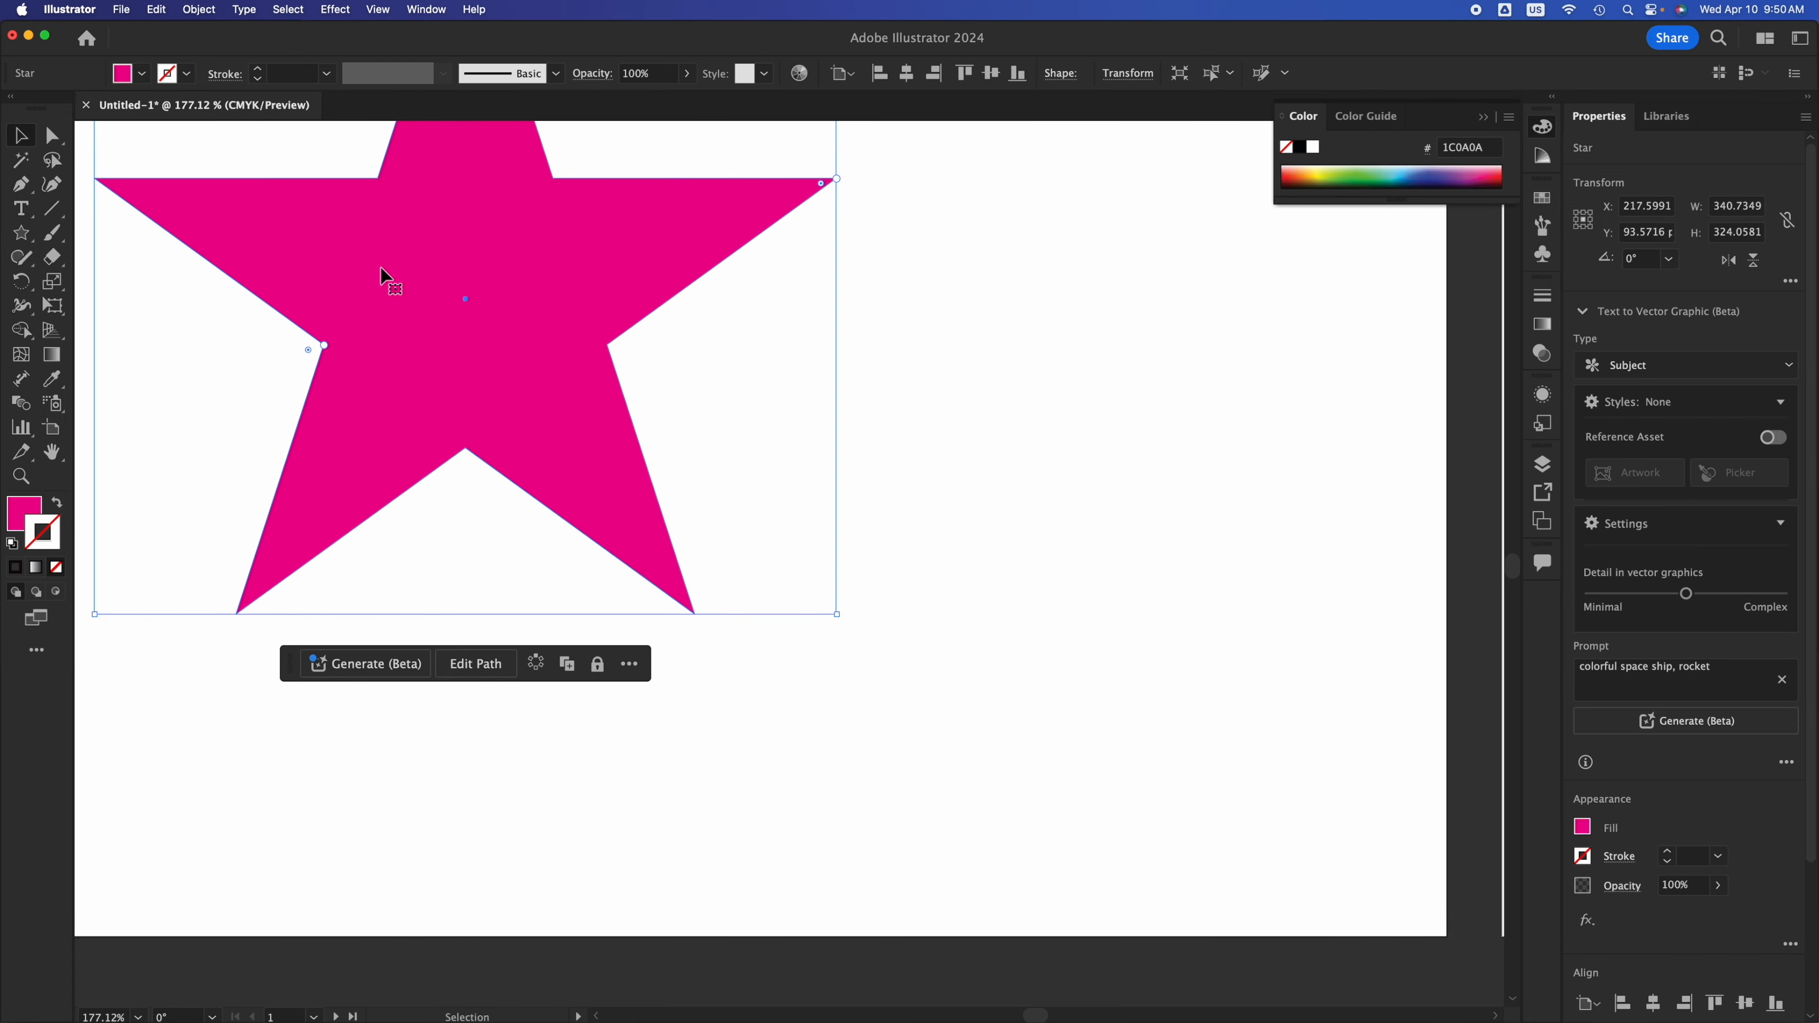
left_click_drag(451, 215, 689, 465)
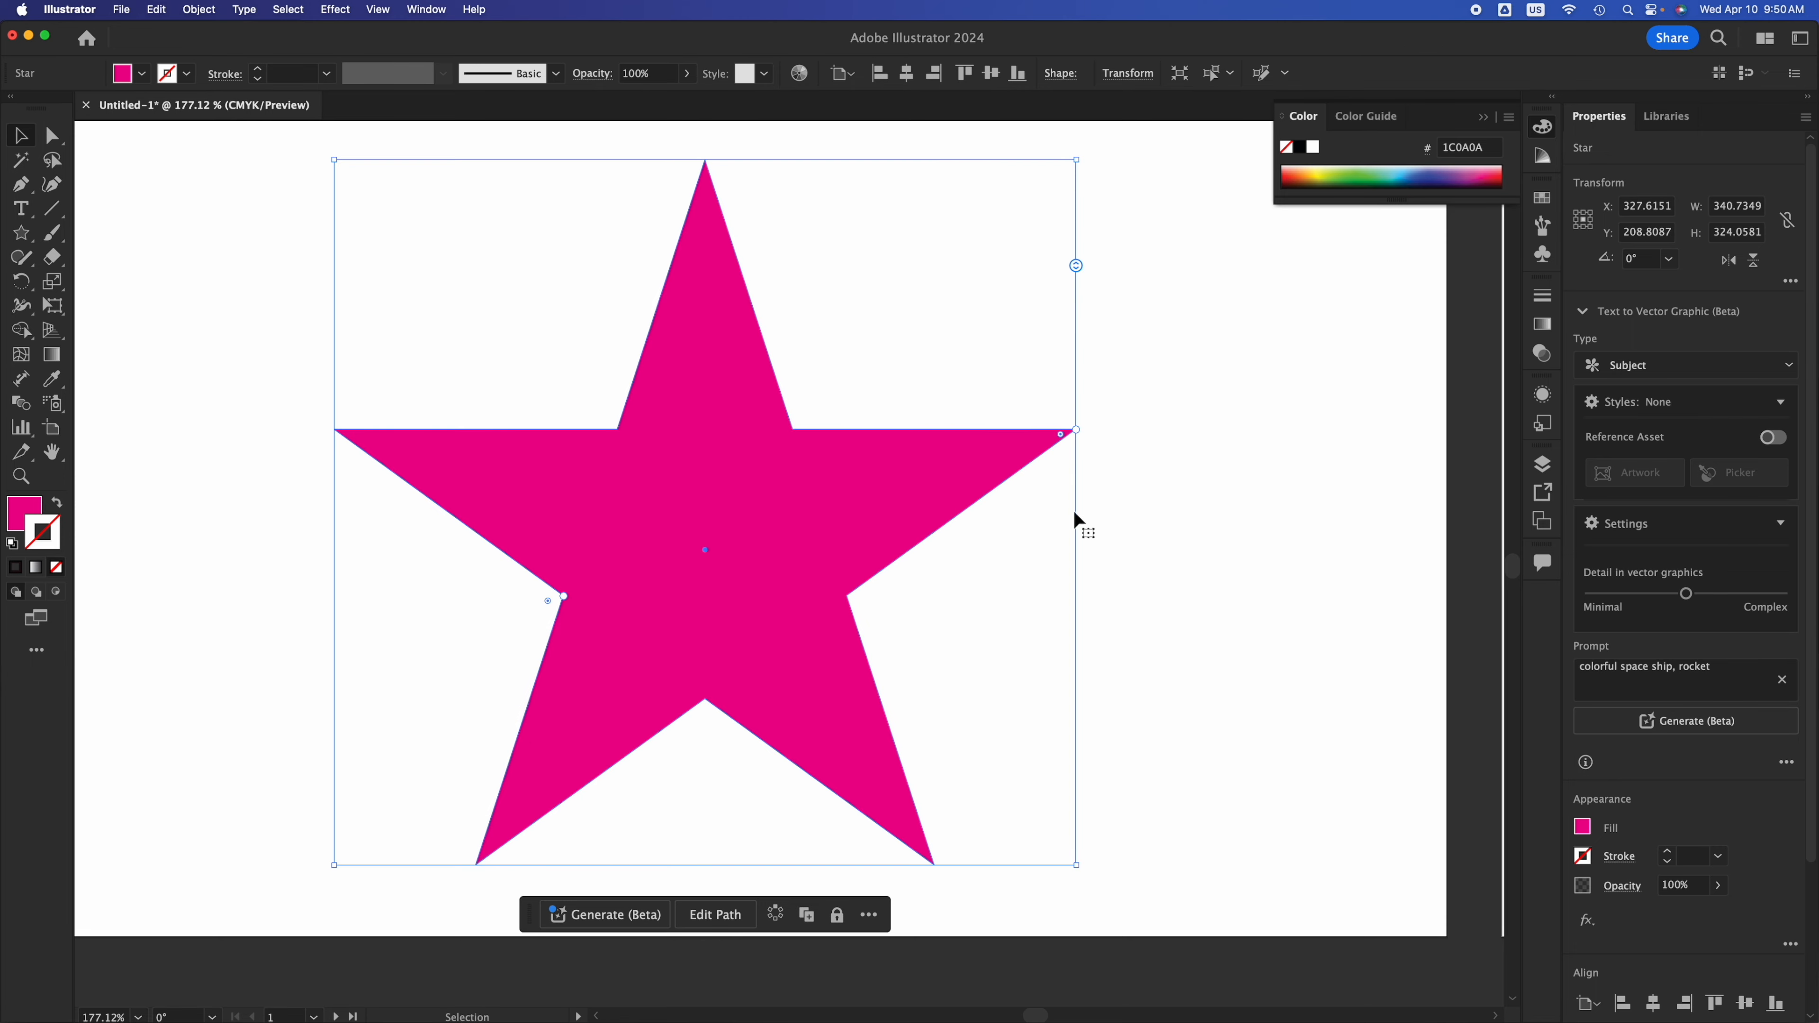
Deselect the large star, select it again, and move it to the left side of the artboard
left_click(1317, 528)
left_click(844, 472)
left_click_drag(845, 472, 741, 449)
left_click_drag(707, 513, 562, 520)
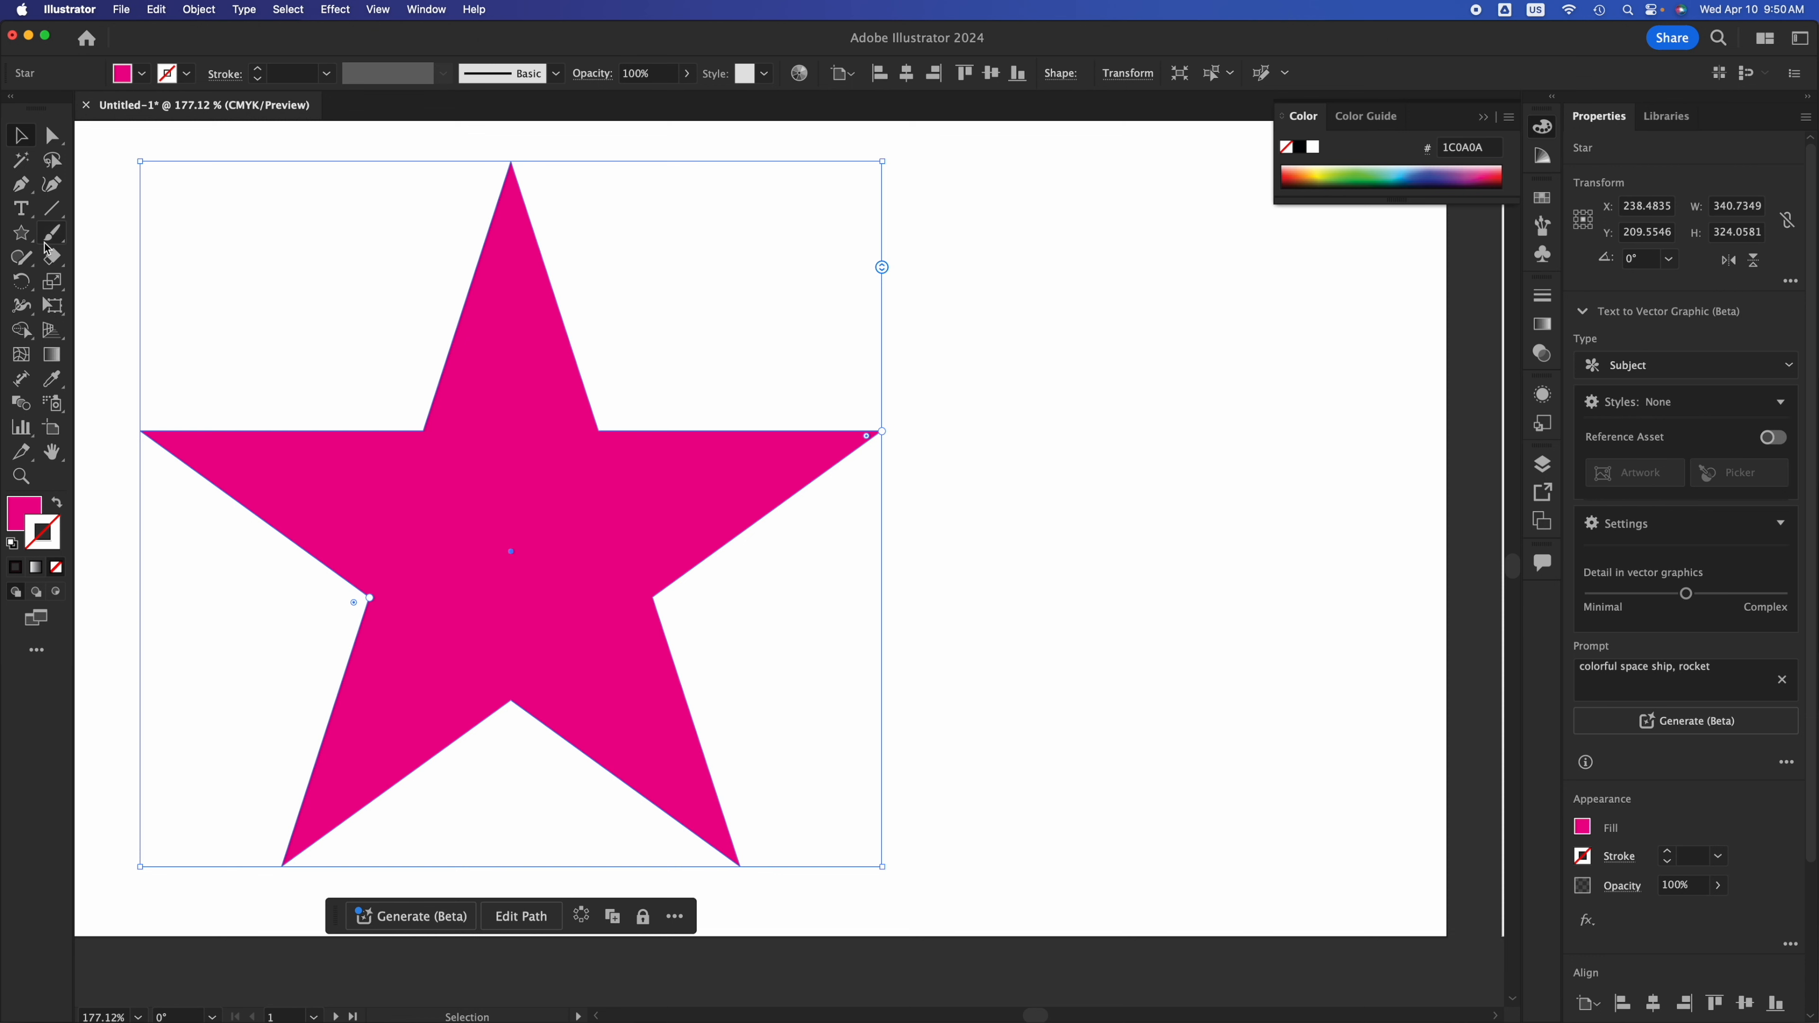
Draw a starburst about 140 pt wide at the upper right of the large star, raising its number of points to dozens while drawing
left_click(26, 239)
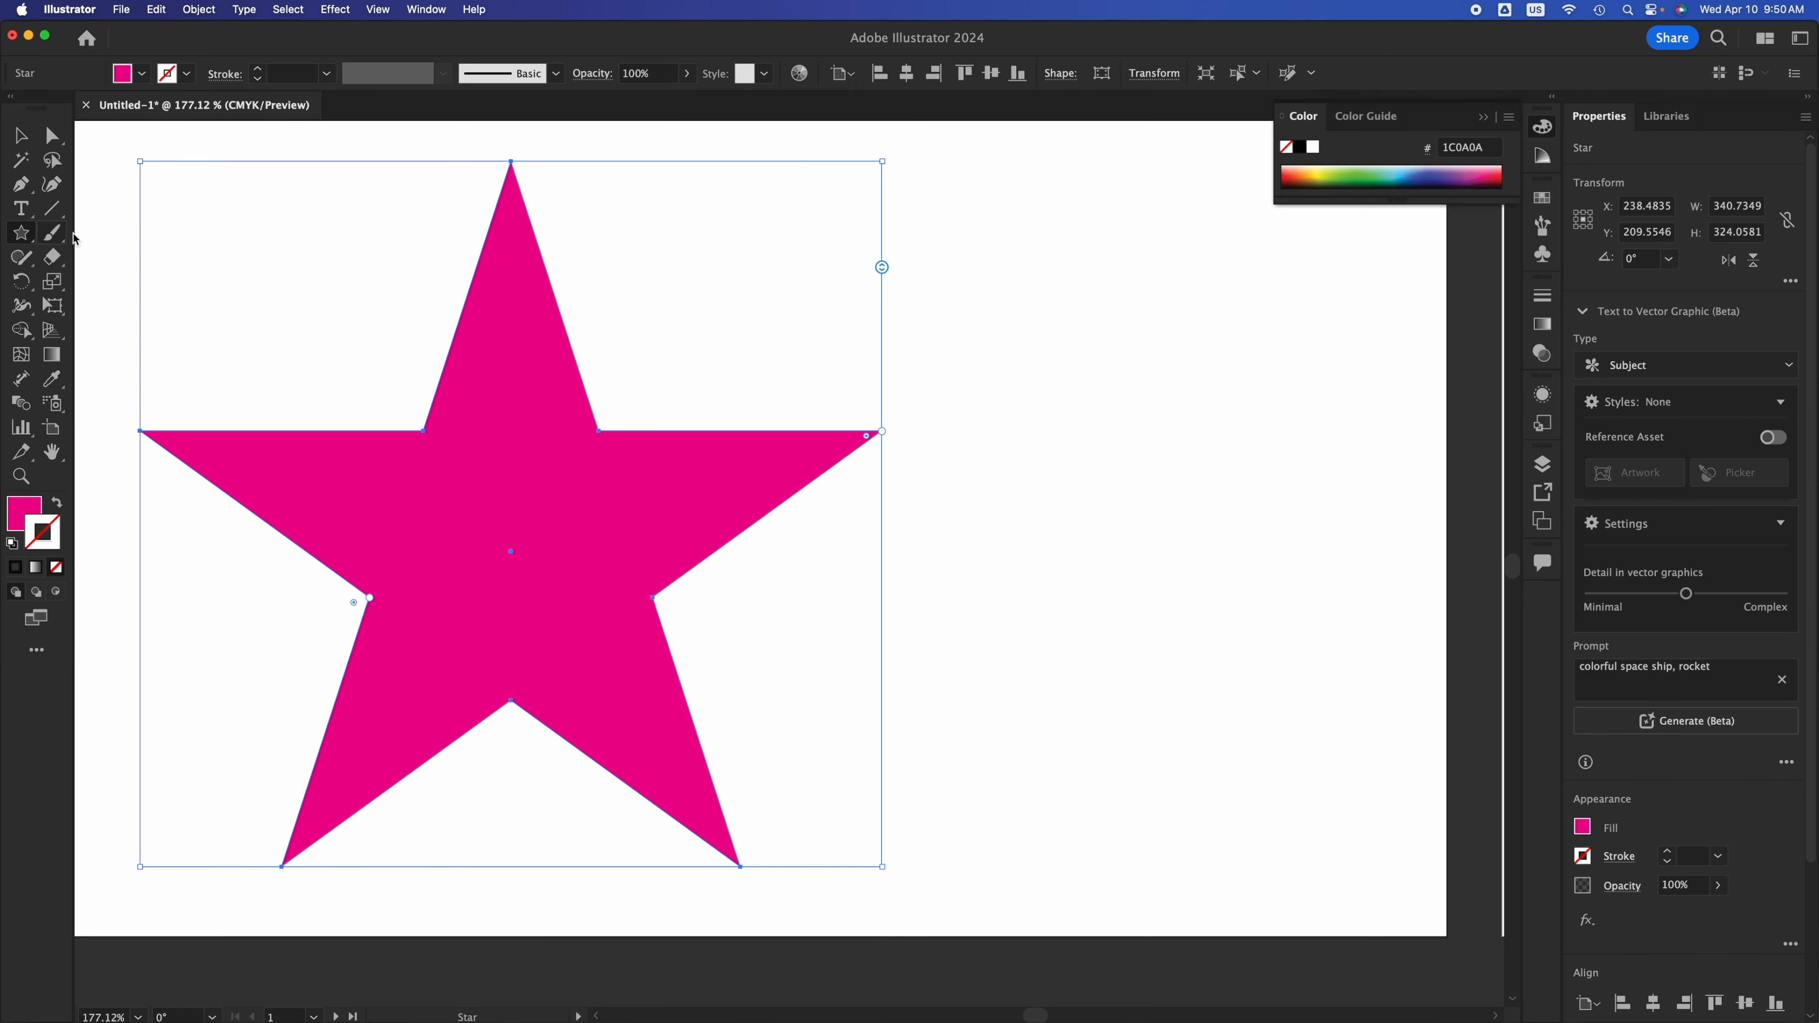
left_click_drag(1046, 334, 1136, 458)
key("Down")
key("Down")
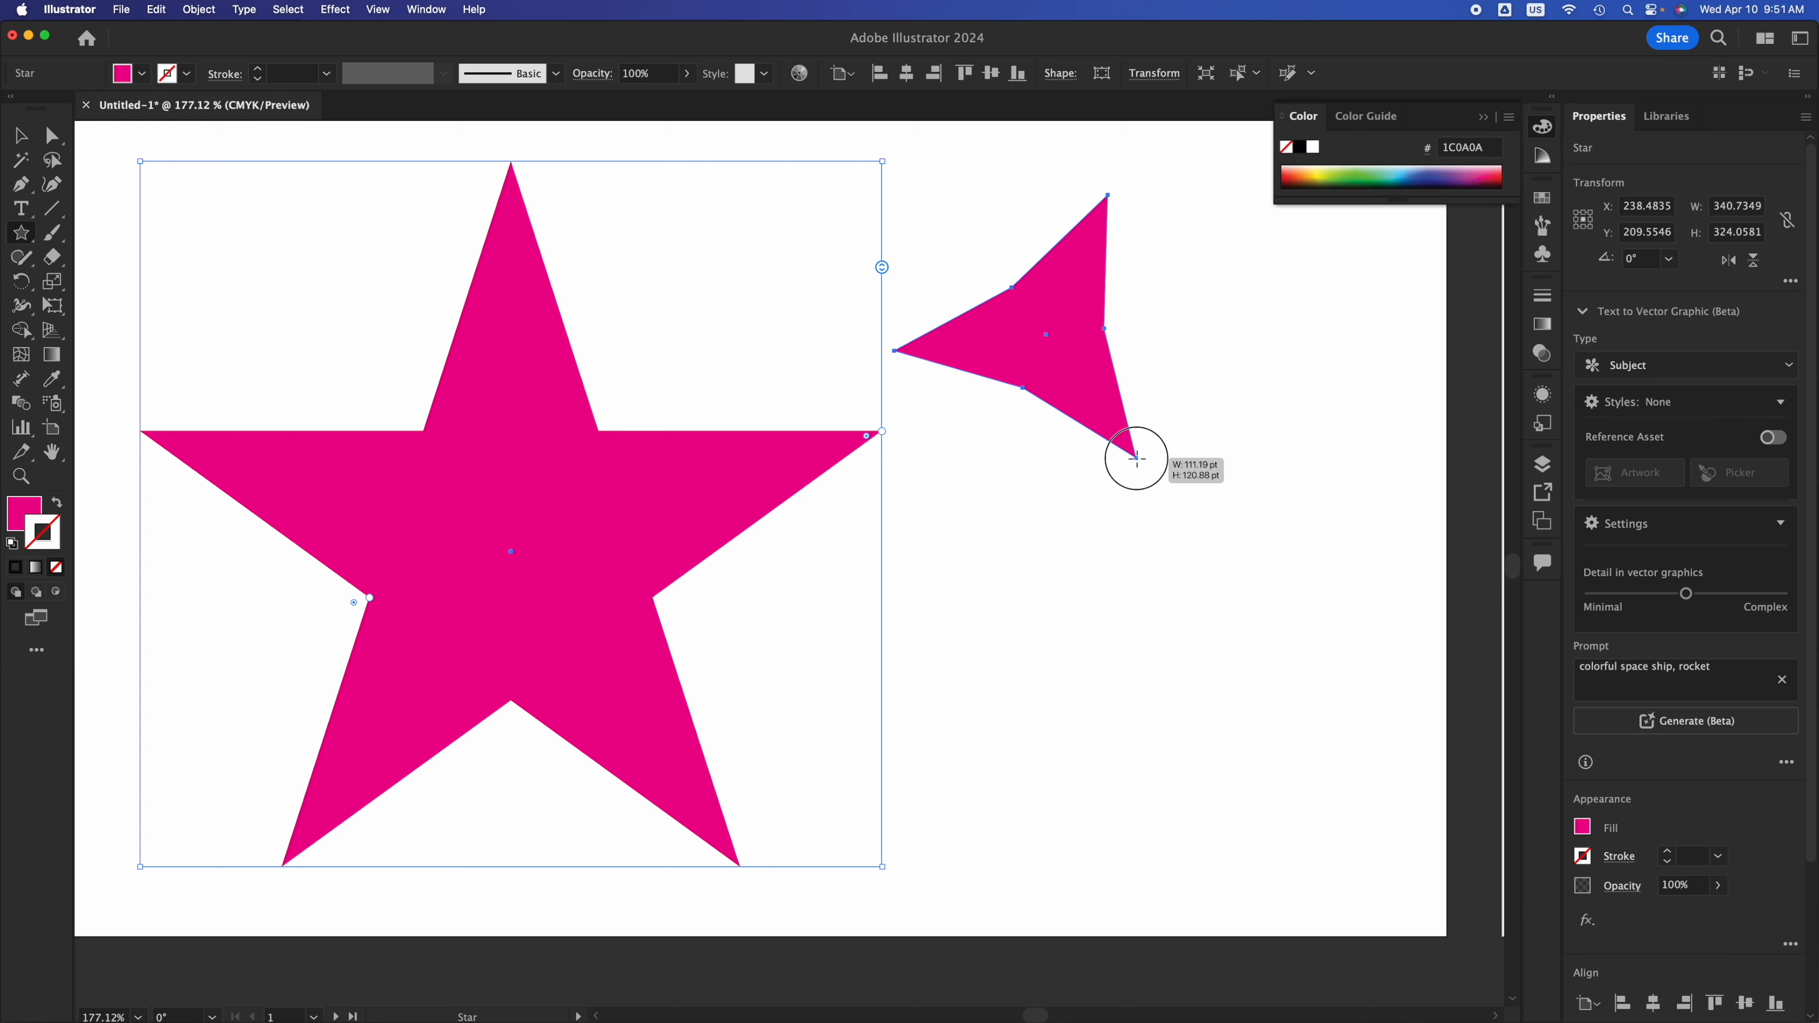
key("Up")
key("Up")
key("Up")
key("Up")
left_click_drag(1137, 458, 1137, 458)
key("Up")
key("Up")
key("Up")
key("Up")
key("Up")
key("Up")
key("Up")
key("Up")
key("Up")
key("Up")
key("Up")
key("Up")
key("Up")
key("Up")
key("Up")
key("Up")
key("Up")
key("Up")
key("Up")
key("Up")
key("Up")
key("Up")
key("Up")
key("Up")
key("Up")
key("Up")
key("Up")
key("Up")
key("Up")
key("Up")
key("Up")
key("Up")
key("Up")
key("Up")
key("Up")
key("Up")
key("Up")
key("Up")
key("Up")
key("Up")
key("Up")
key("Up")
key("Up")
key("Up")
key("Up")
key("Up")
key("Up")
key("Up")
key("Up")
key("Up")
key("Up")
key("Up")
key("Up")
key("Up")
key("Up")
key("Up")
key("Up")
Move the starburst down beside the large star's right arm and deselect it
key("v")
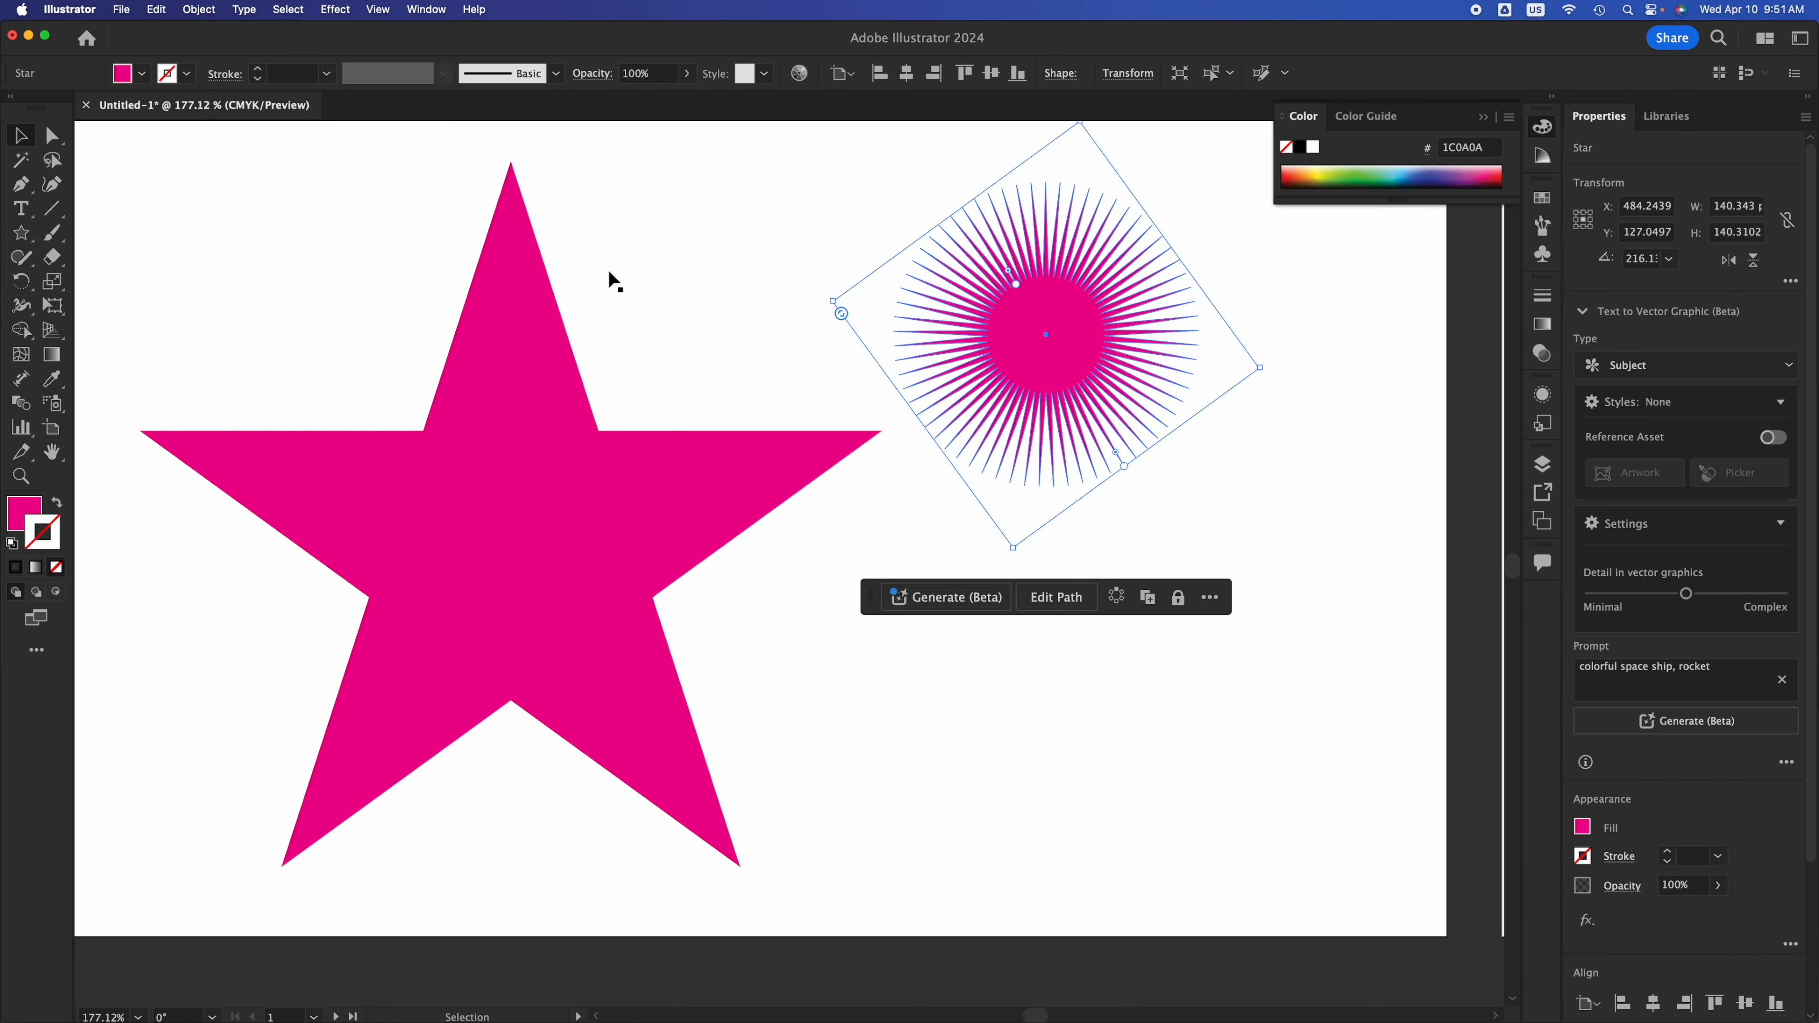
left_click_drag(1033, 358, 1051, 513)
left_click(1283, 690)
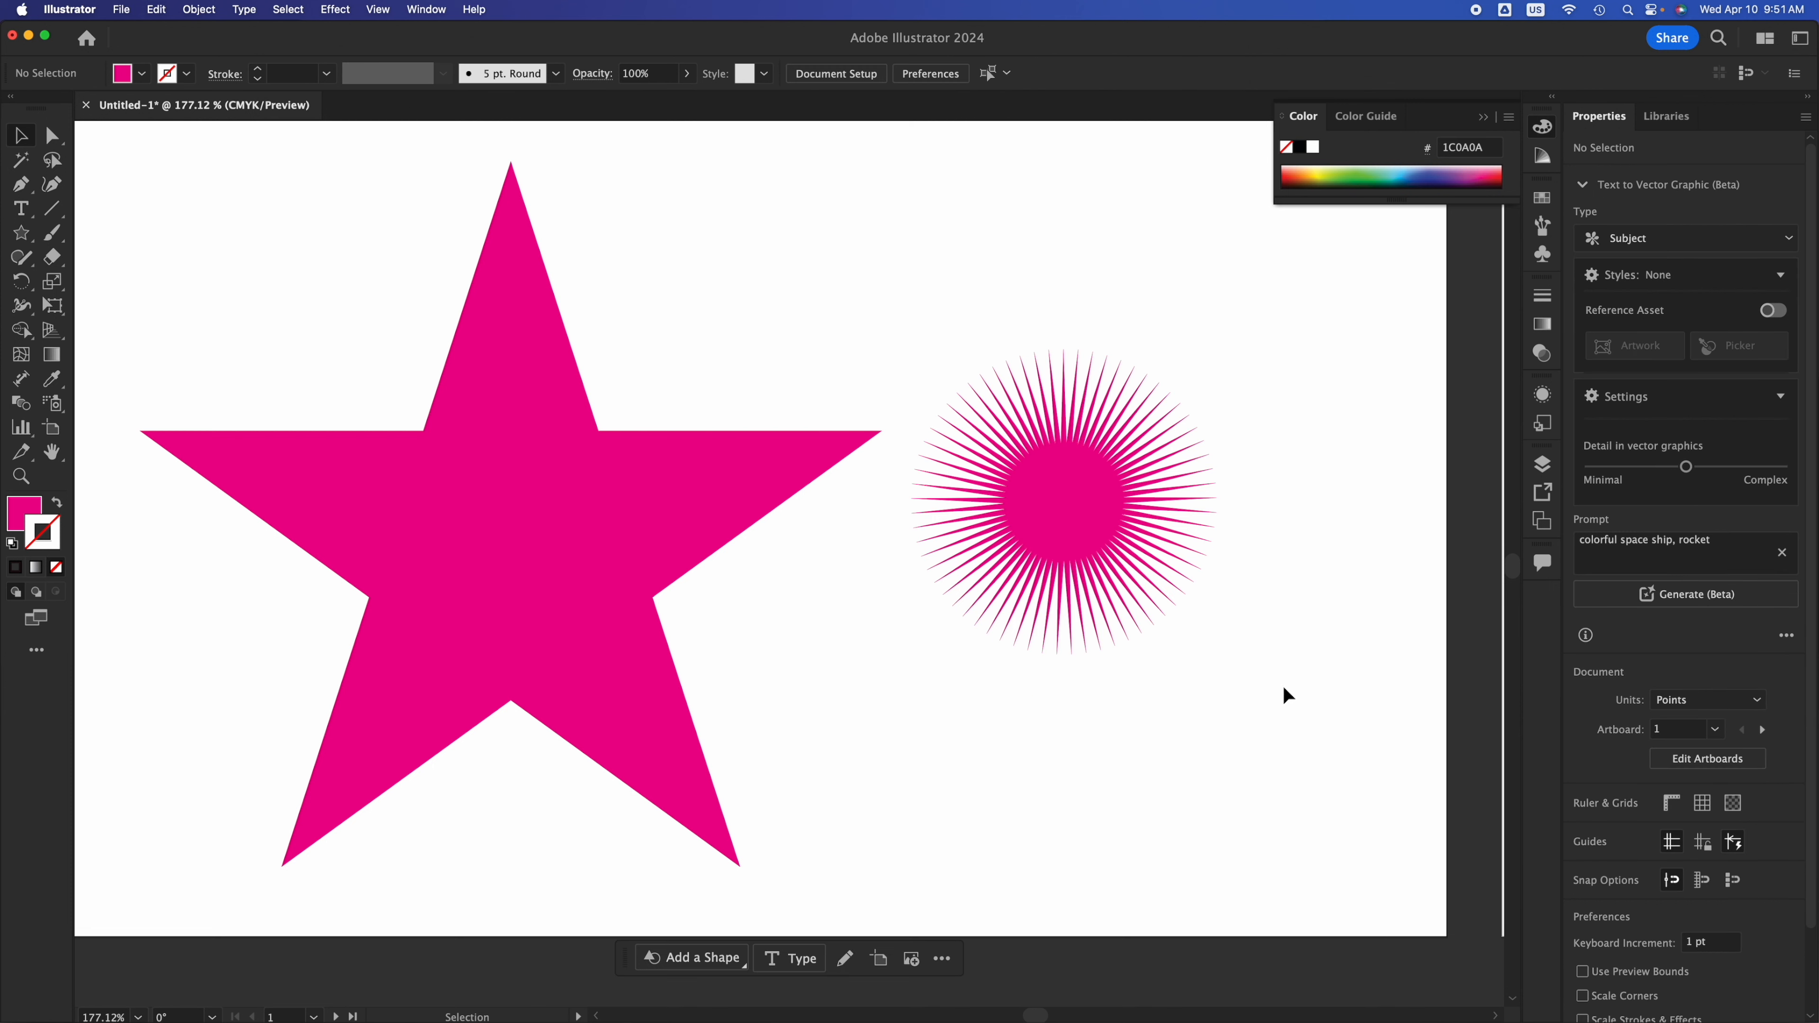
Draw a tilted eight-pointed star about 99 pt wide near the large star's top point, reducing its number of points while drawing
left_click_drag(758, 278, 758, 278)
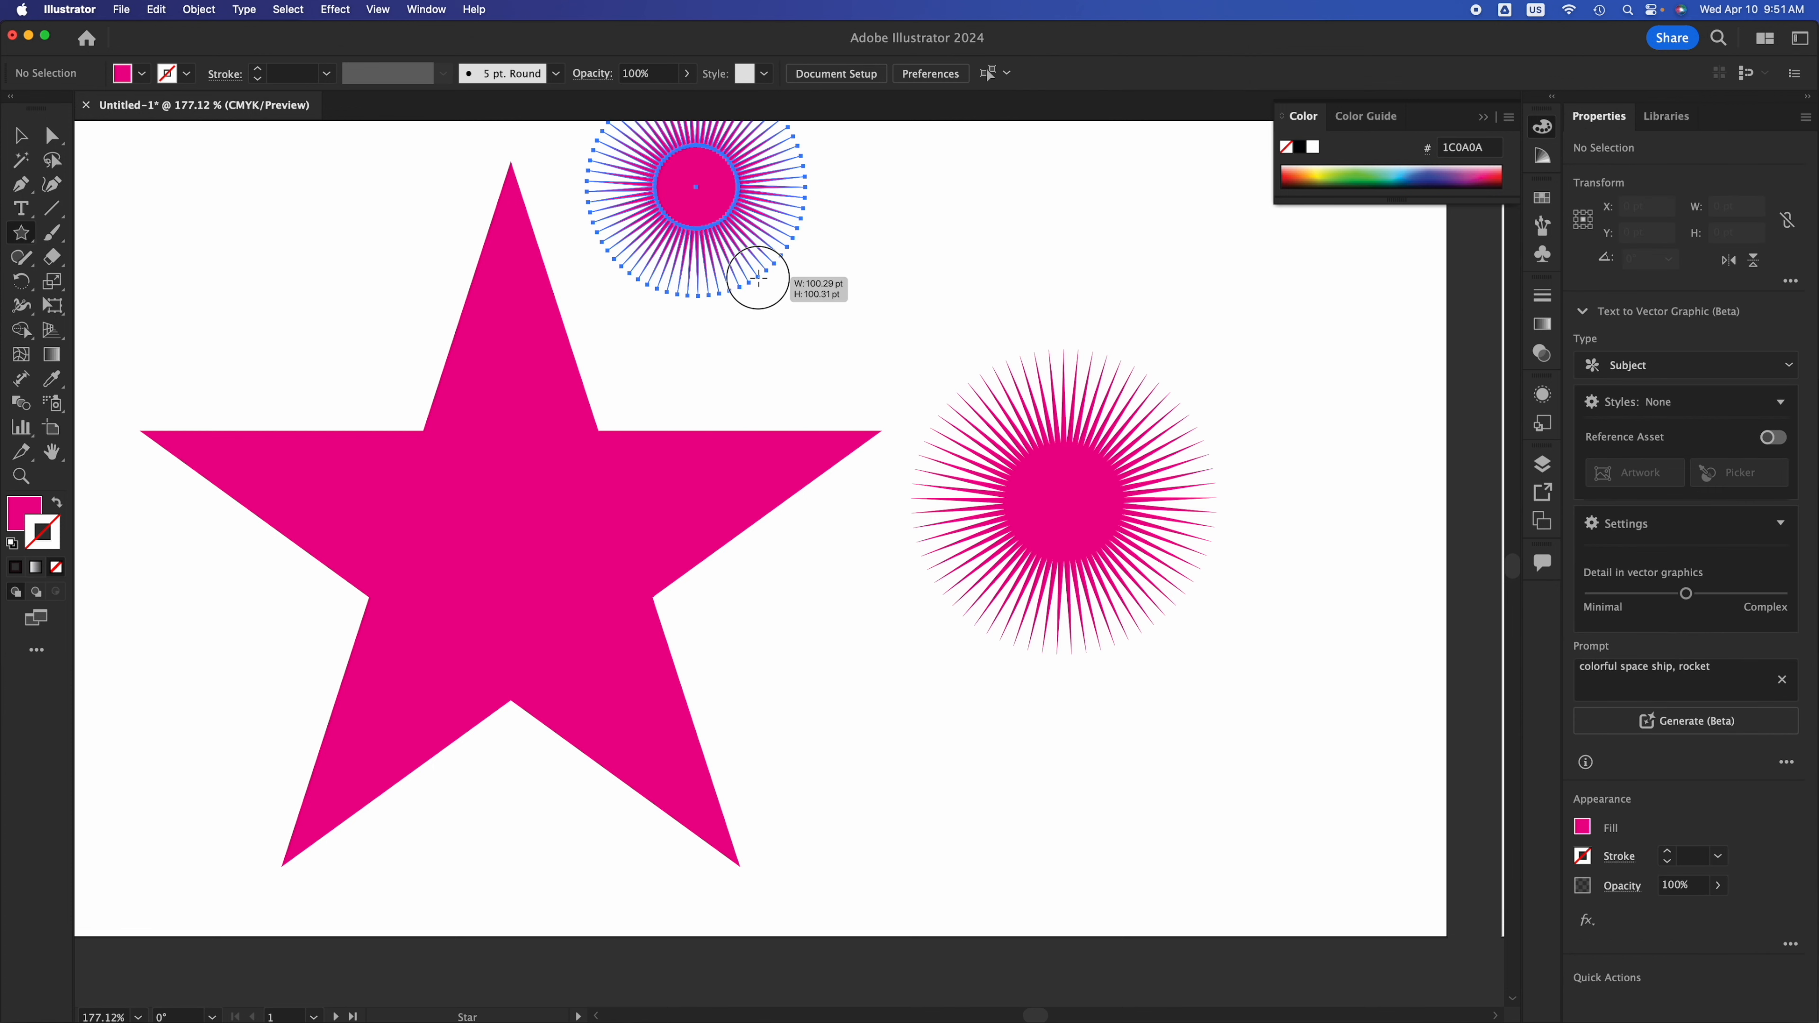
key("Down")
key("Down")
key("Down")
key("Down")
key("Down")
key("Down")
key("Down")
key("Down")
key("Down")
key("Down")
key("Down")
key("Down")
key("Down")
key("Down")
key("Down")
key("Down")
key("Down")
key("Down")
key("Down")
key("Down")
key("Down")
key("Down")
key("Down")
key("Down")
key("Down")
key("Down")
key("Down")
key("Down")
key("Down")
key("Down")
key("Down")
key("Down")
key("Down")
key("Down")
key("Down")
key("Down")
key("Down")
key("Down")
key("Down")
key("Down")
key("Down")
key("Down")
key("Down")
key("Down")
key("Down")
key("Down")
key("Down")
key("Down")
key("Down")
key("Down")
key("Down")
key("Down")
key("Down")
key("Down")
key("Down")
key("Down")
key("Down")
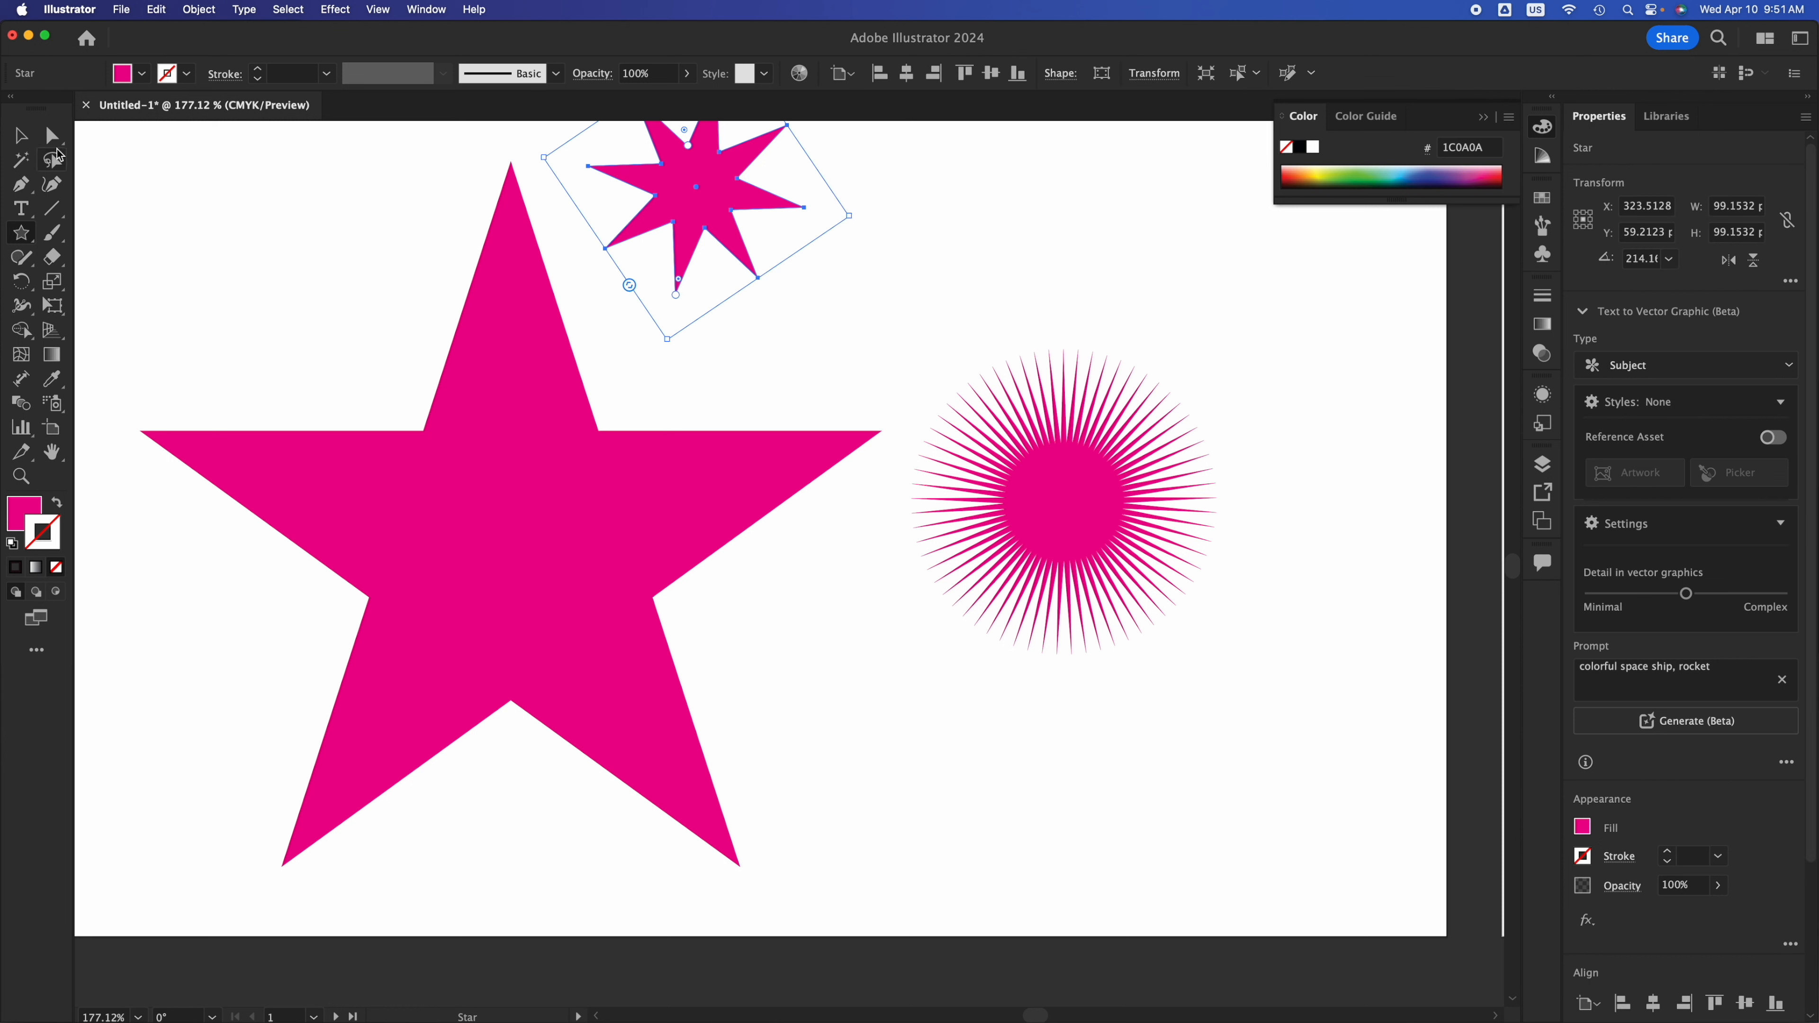
Move the eight-pointed star into the space between the large star and the starburst, and deselect it
left_click(26, 140)
left_click_drag(715, 203, 868, 295)
left_click(952, 737)
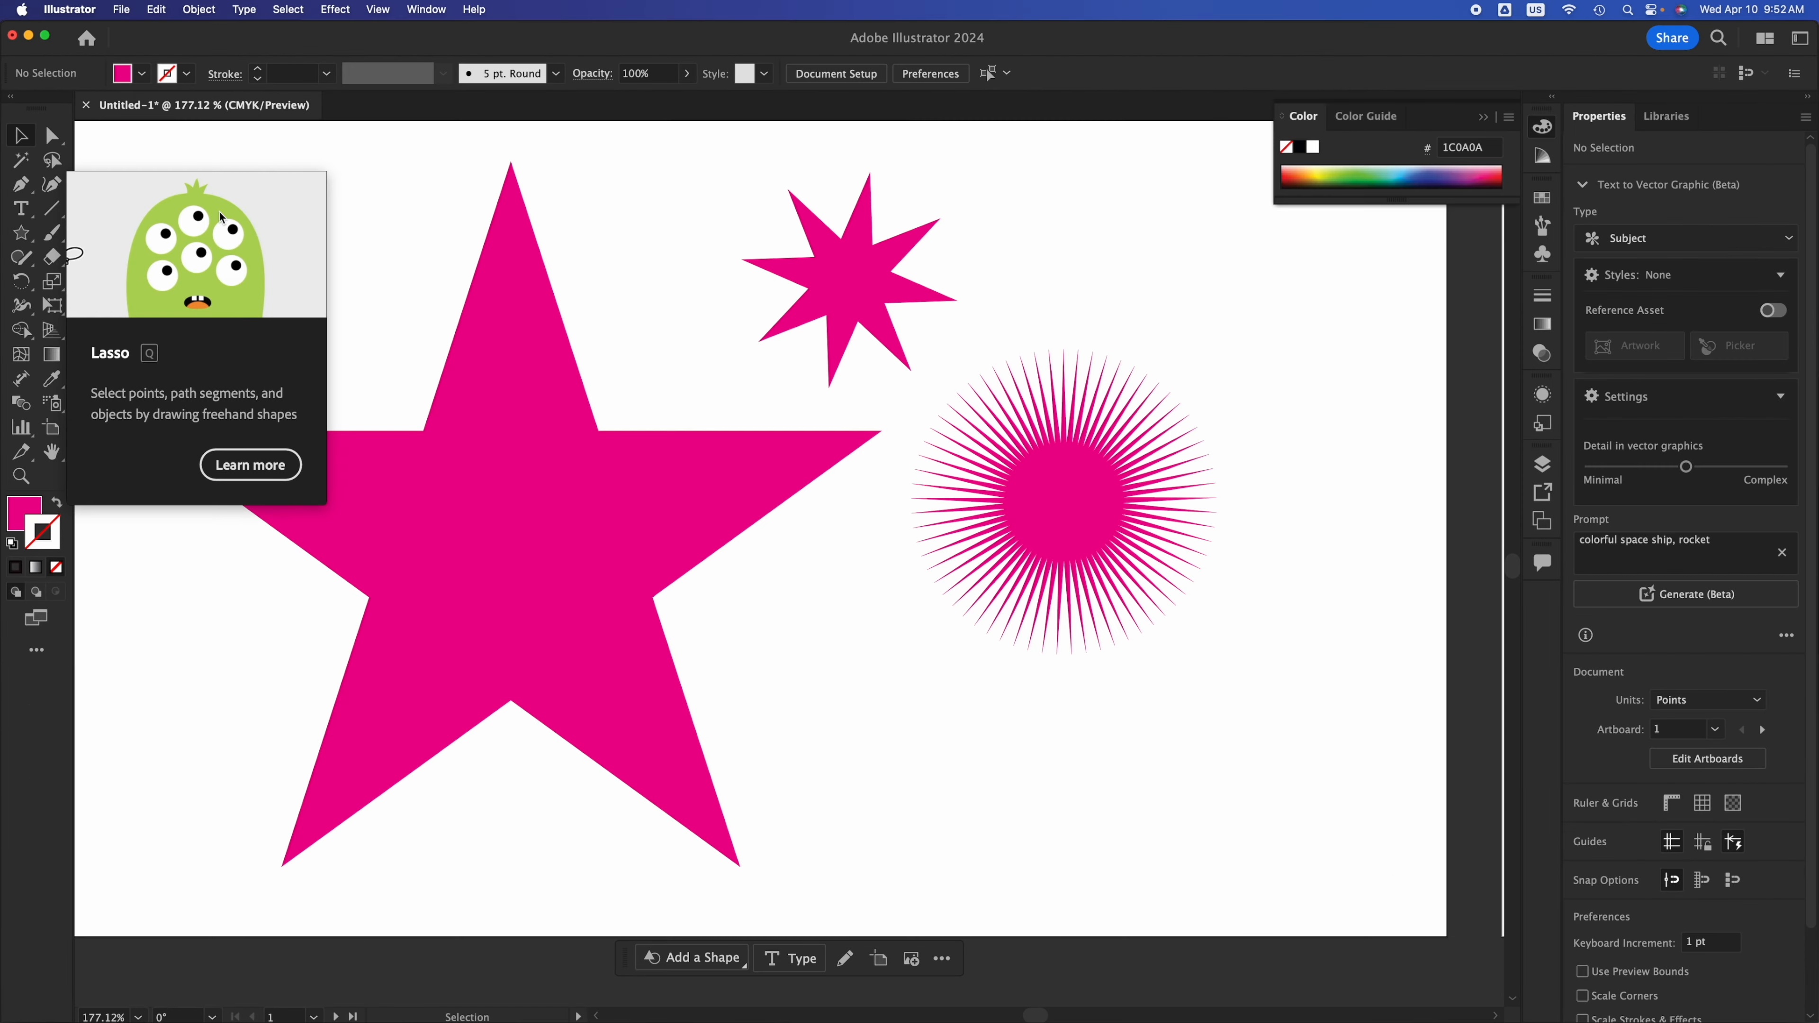
Round the outer points of the large five-pointed star strongly and its inner corners slightly, and deselect it
left_click(477, 469)
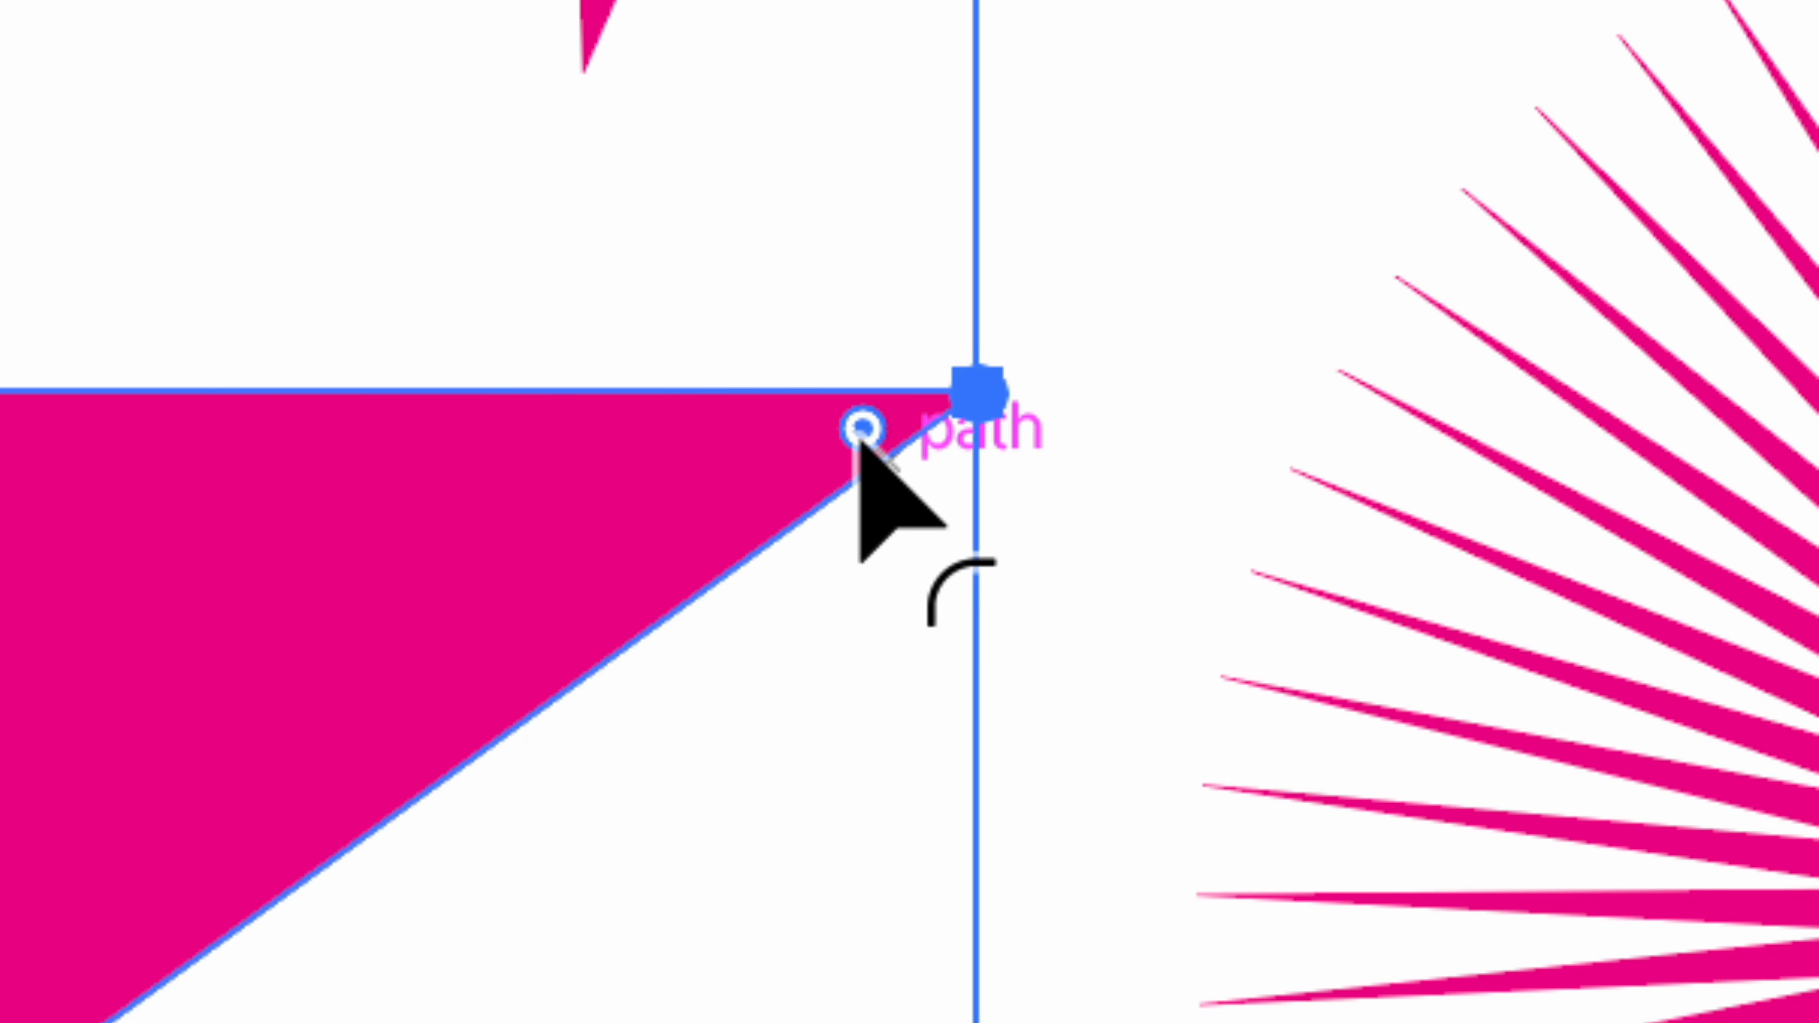
left_click_drag(861, 441, 638, 503)
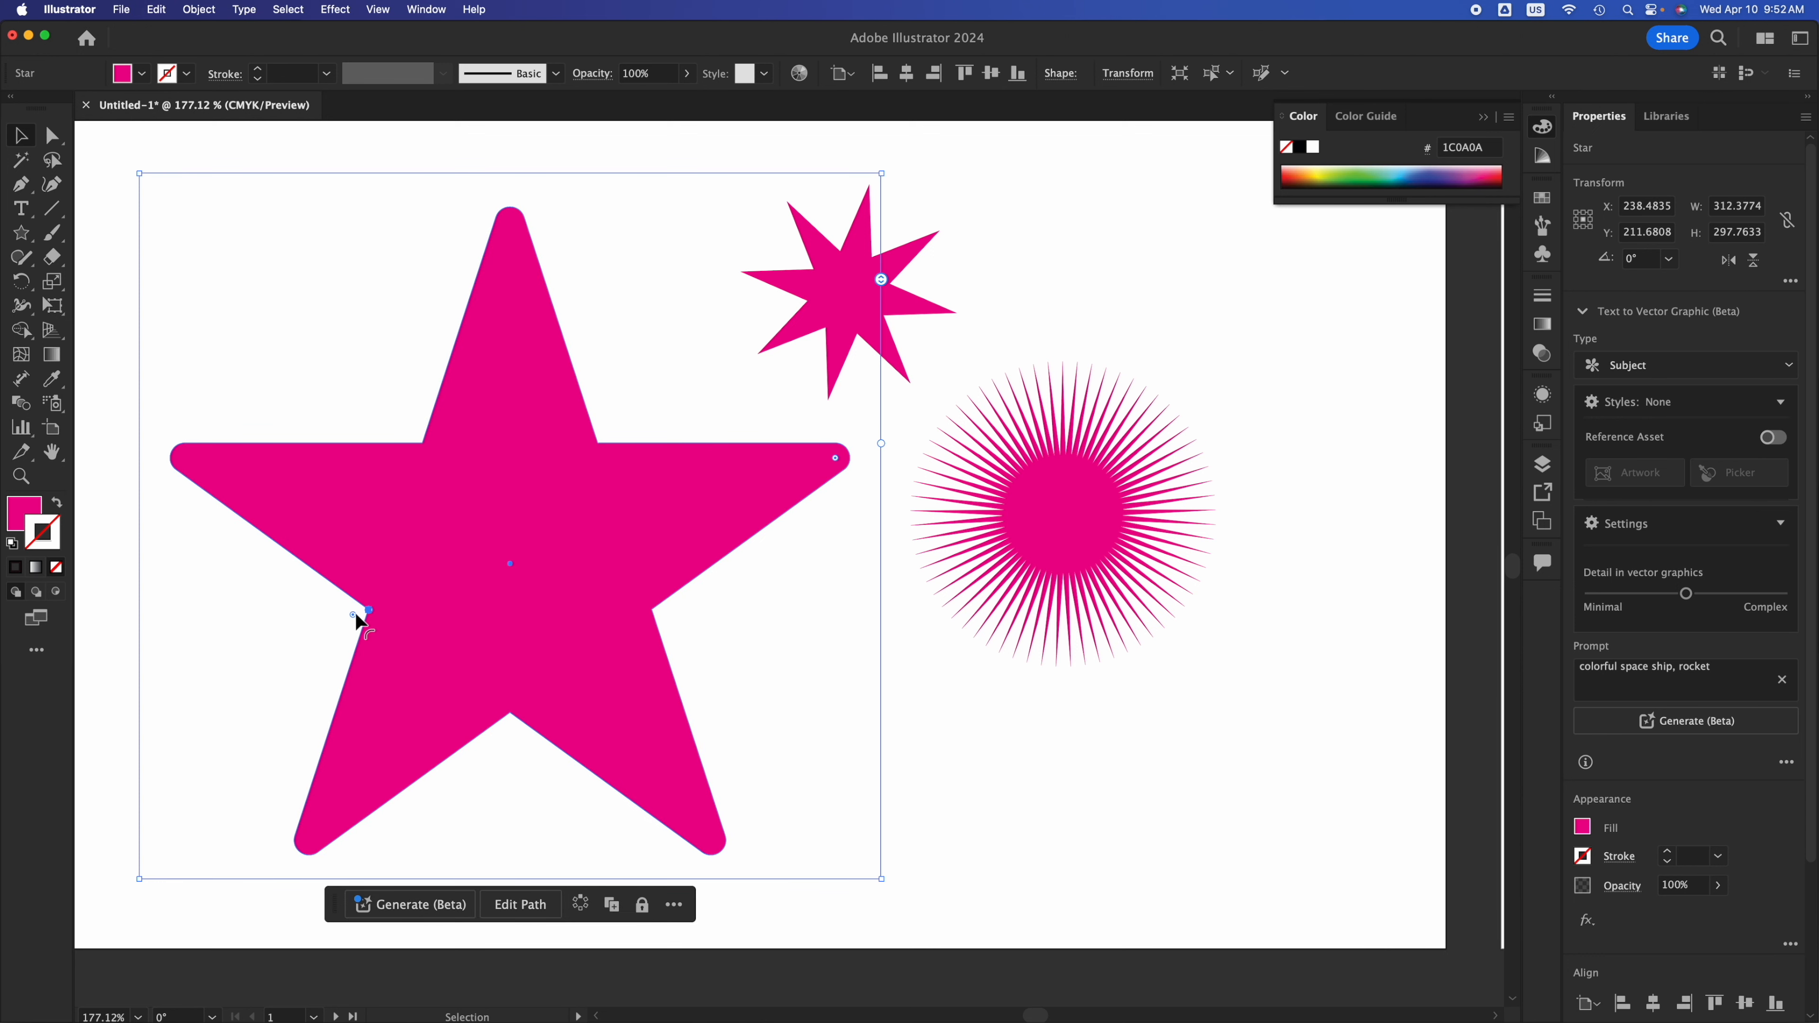
left_click_drag(356, 613, 342, 616)
left_click_drag(831, 457, 732, 478)
left_click(985, 723)
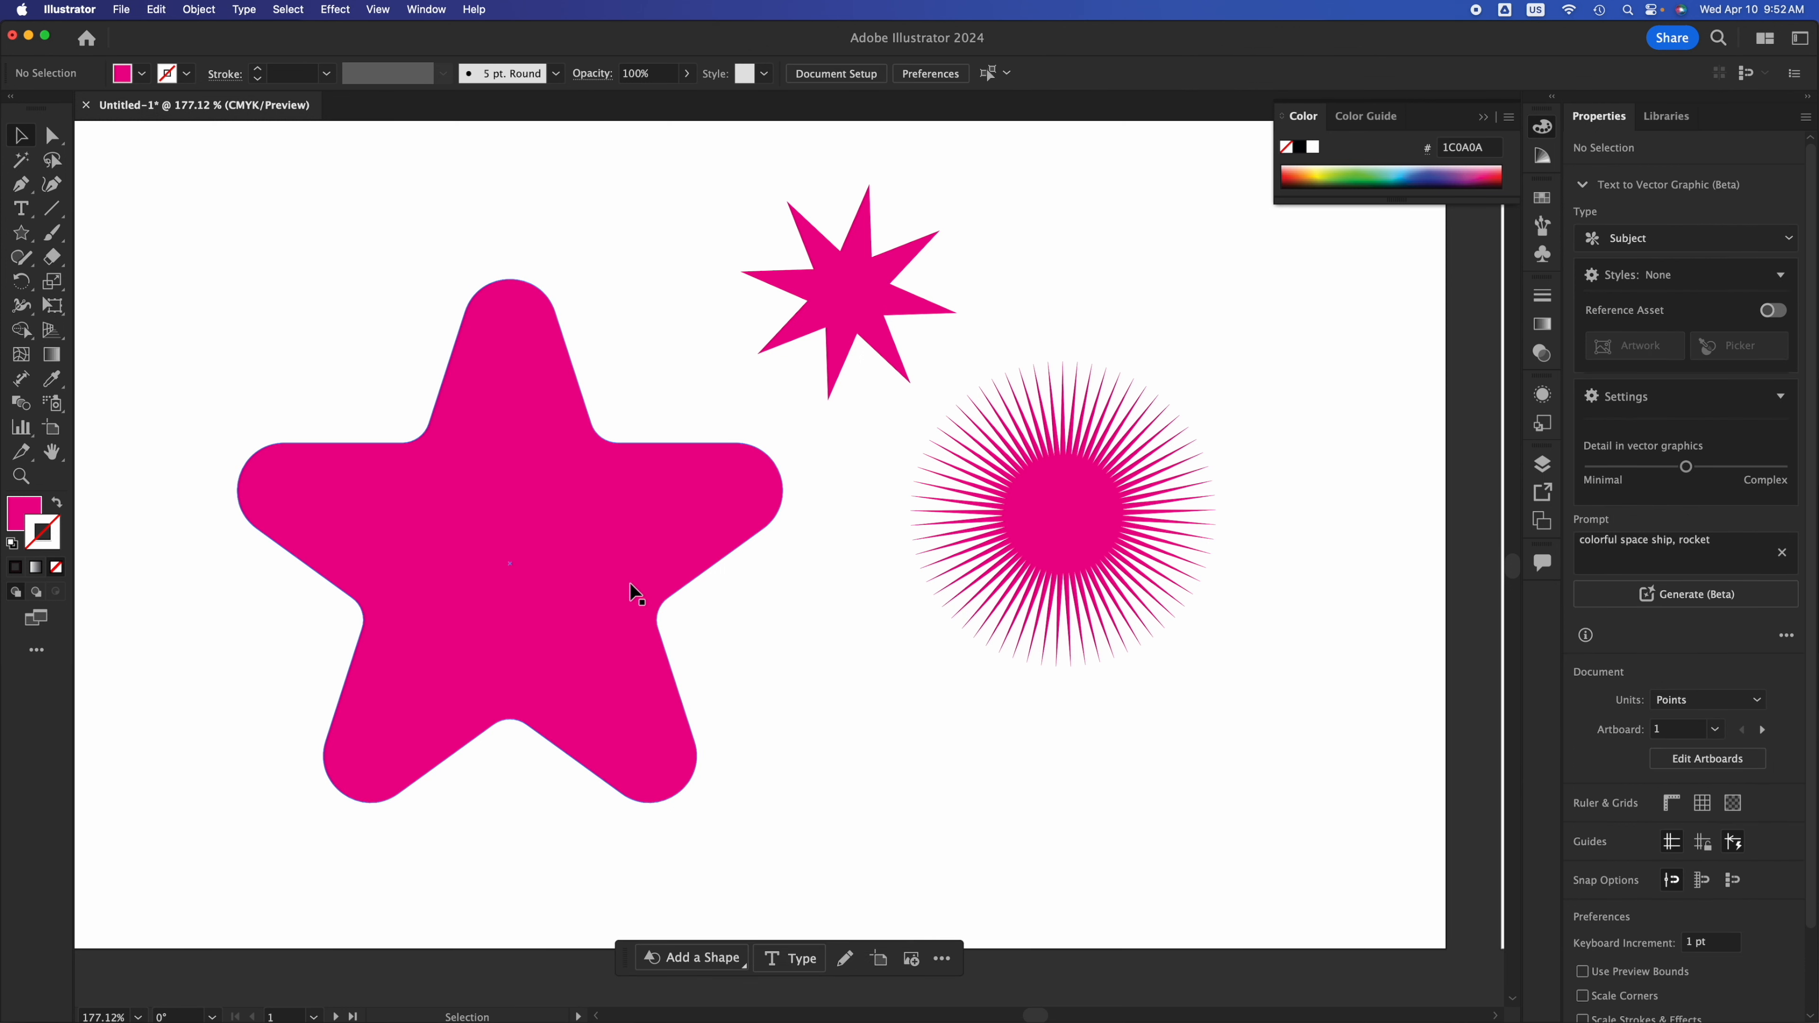
Scatter seven copies of the rounded star around the artboard so they overlap its edges, and deselect them
scroll(569, 688, "down", 5)
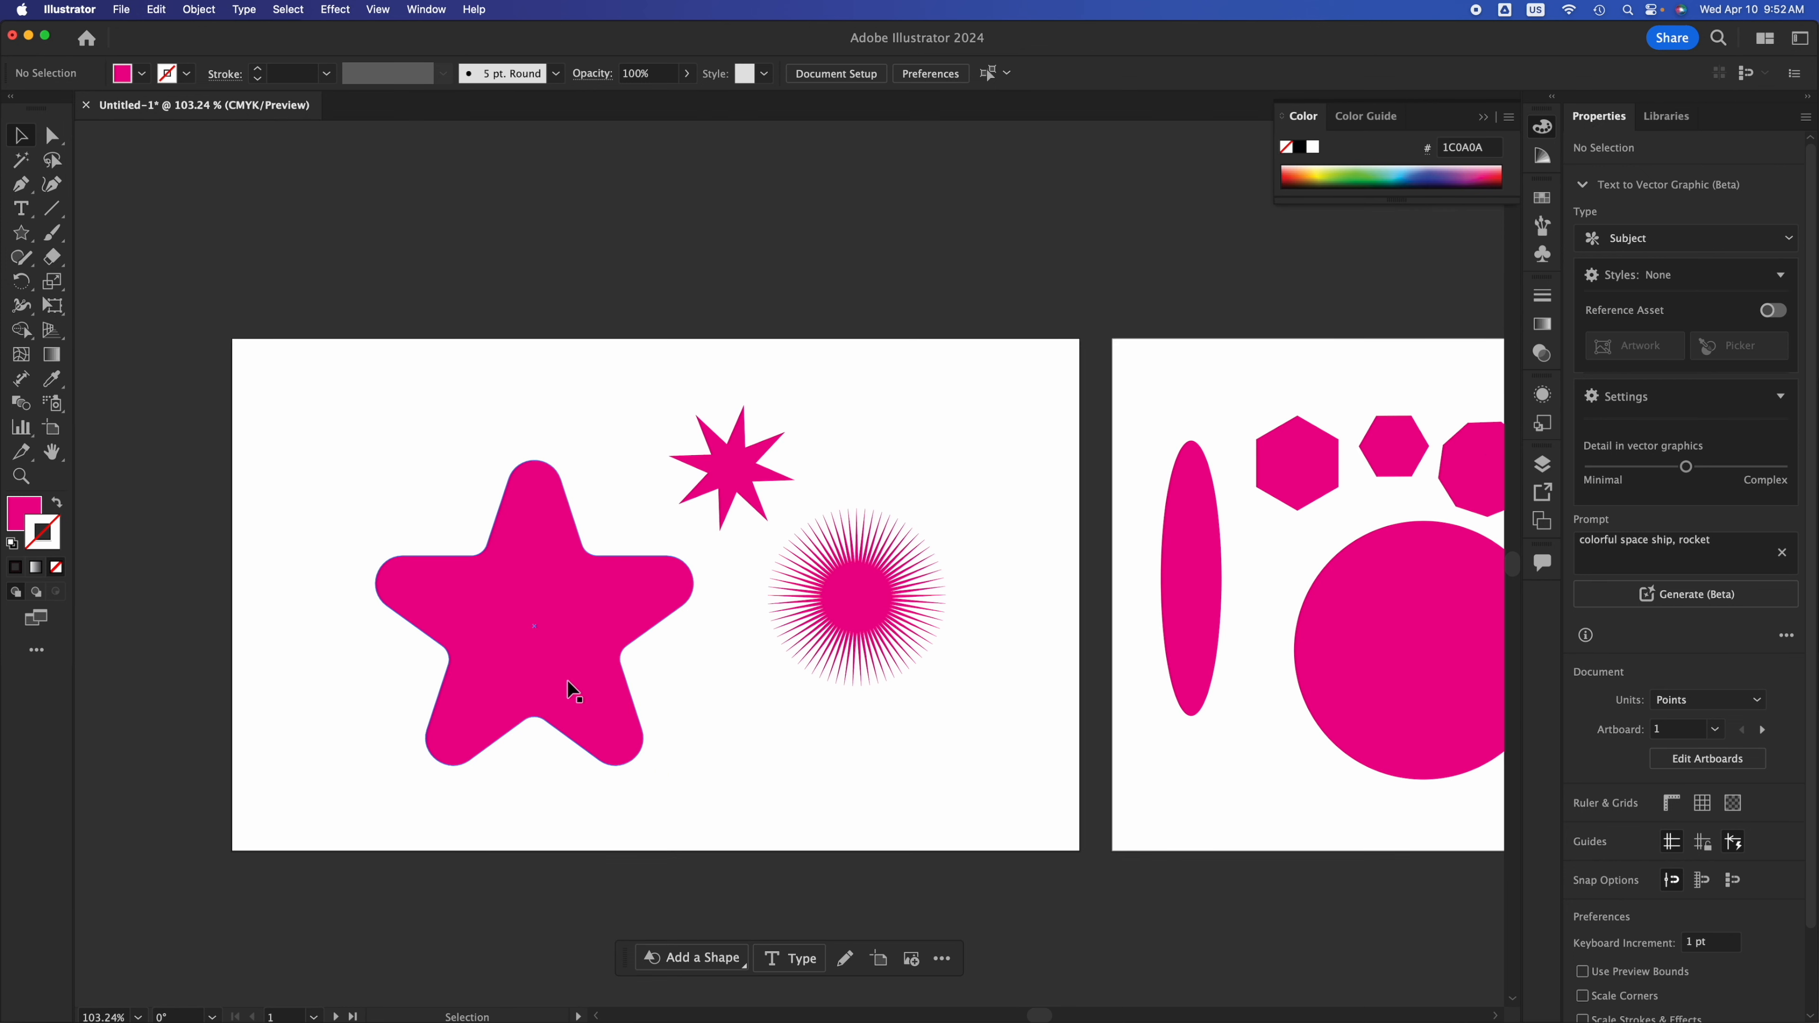
left_click(566, 663)
left_click_drag(566, 663, 236, 682)
left_click(1076, 281)
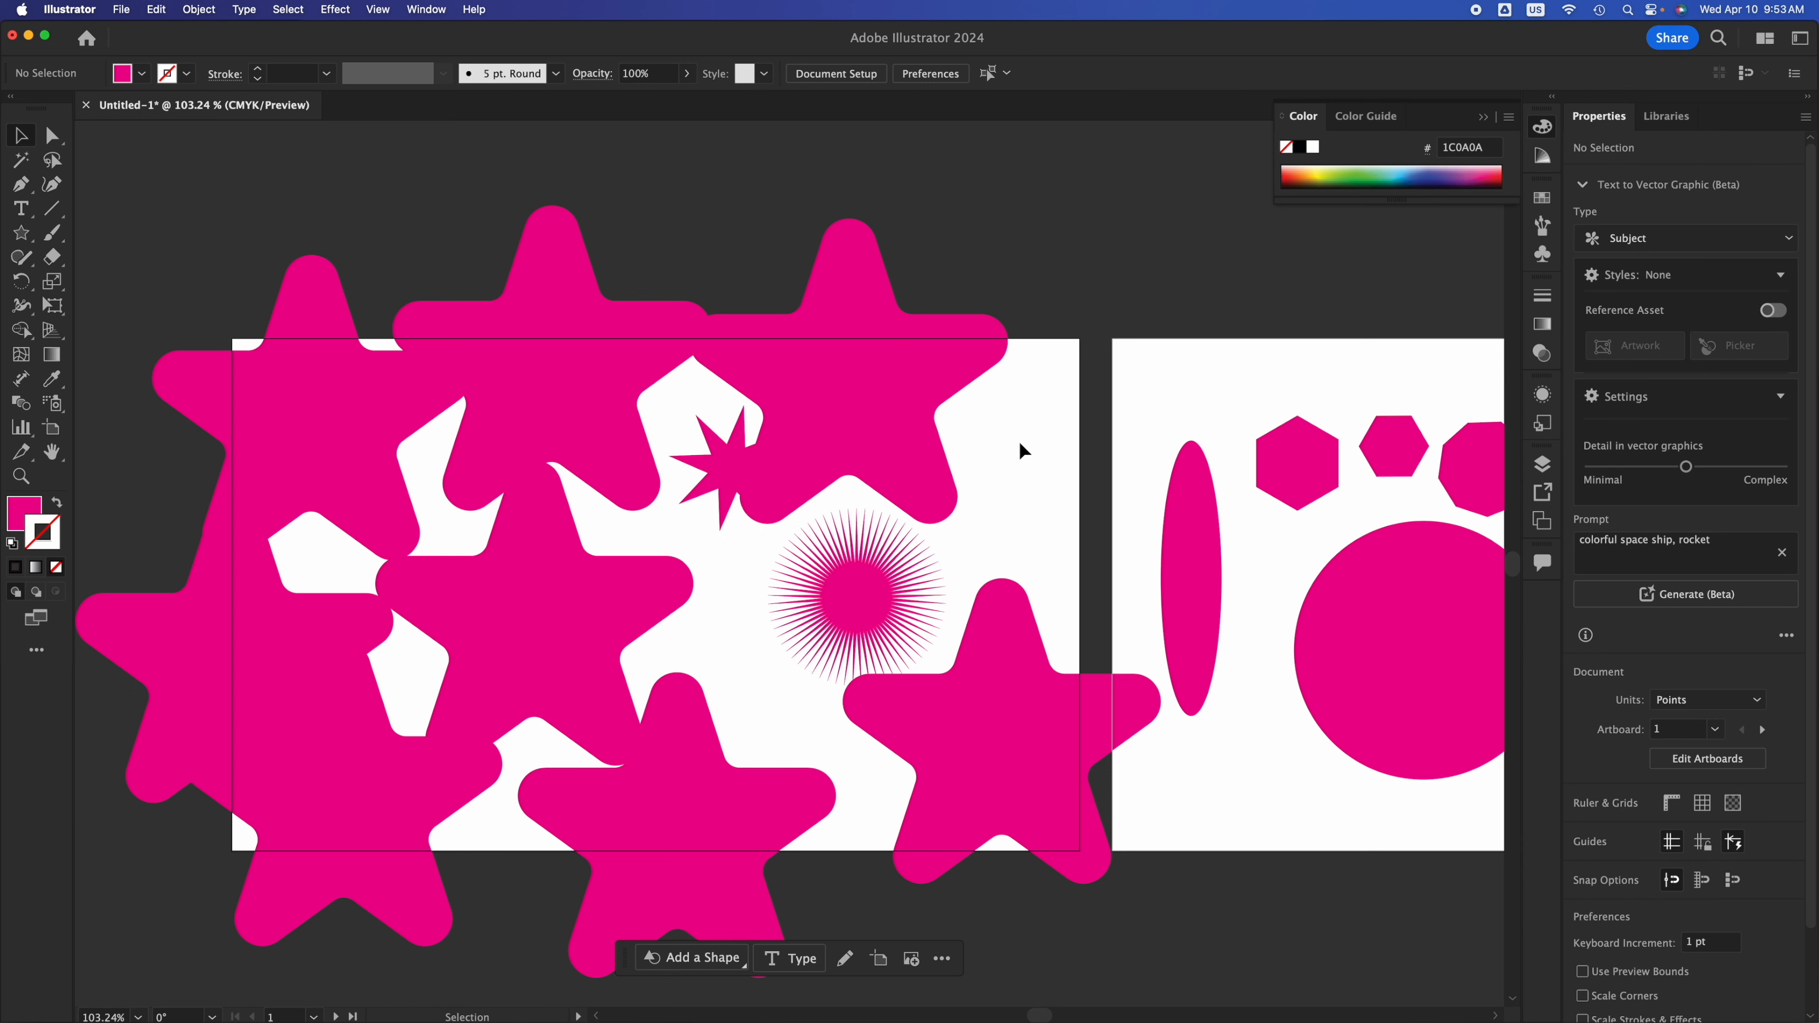
Toggle Trim View on and off repeatedly to compare the artwork with and without the parts outside the artboards, ending with it off
key("shift+super+t")
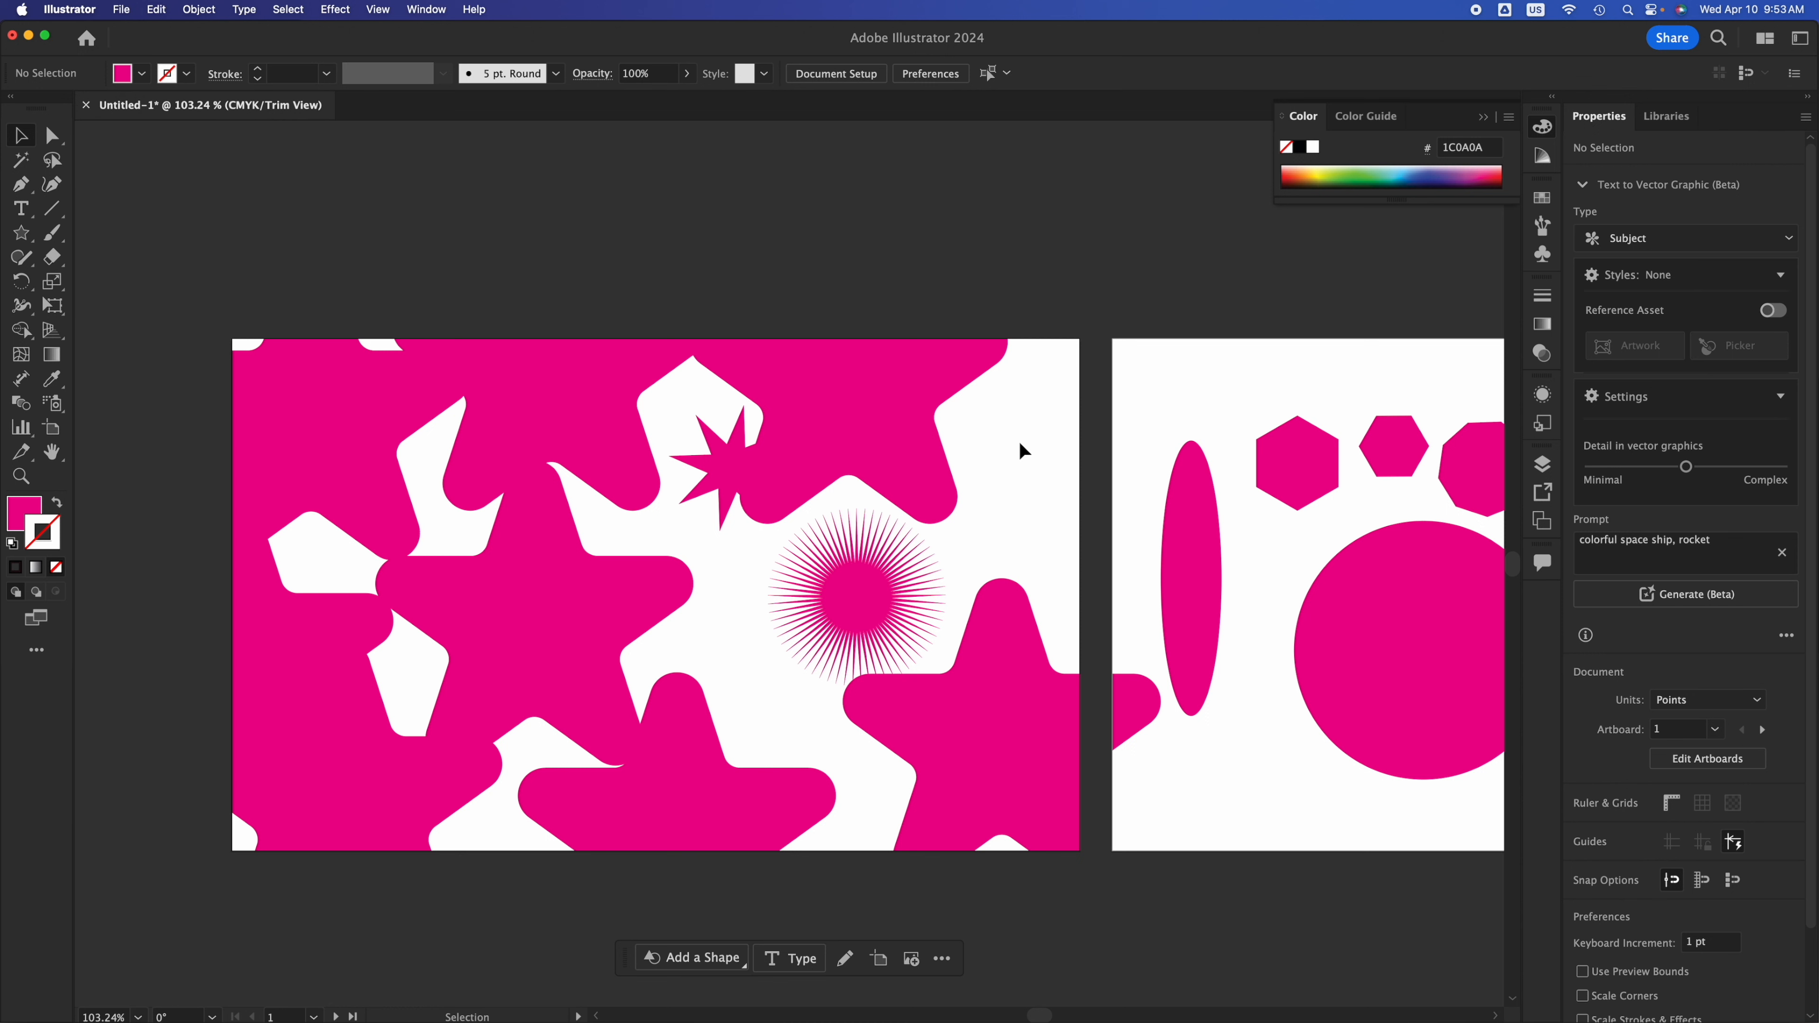
key("shift+super+t")
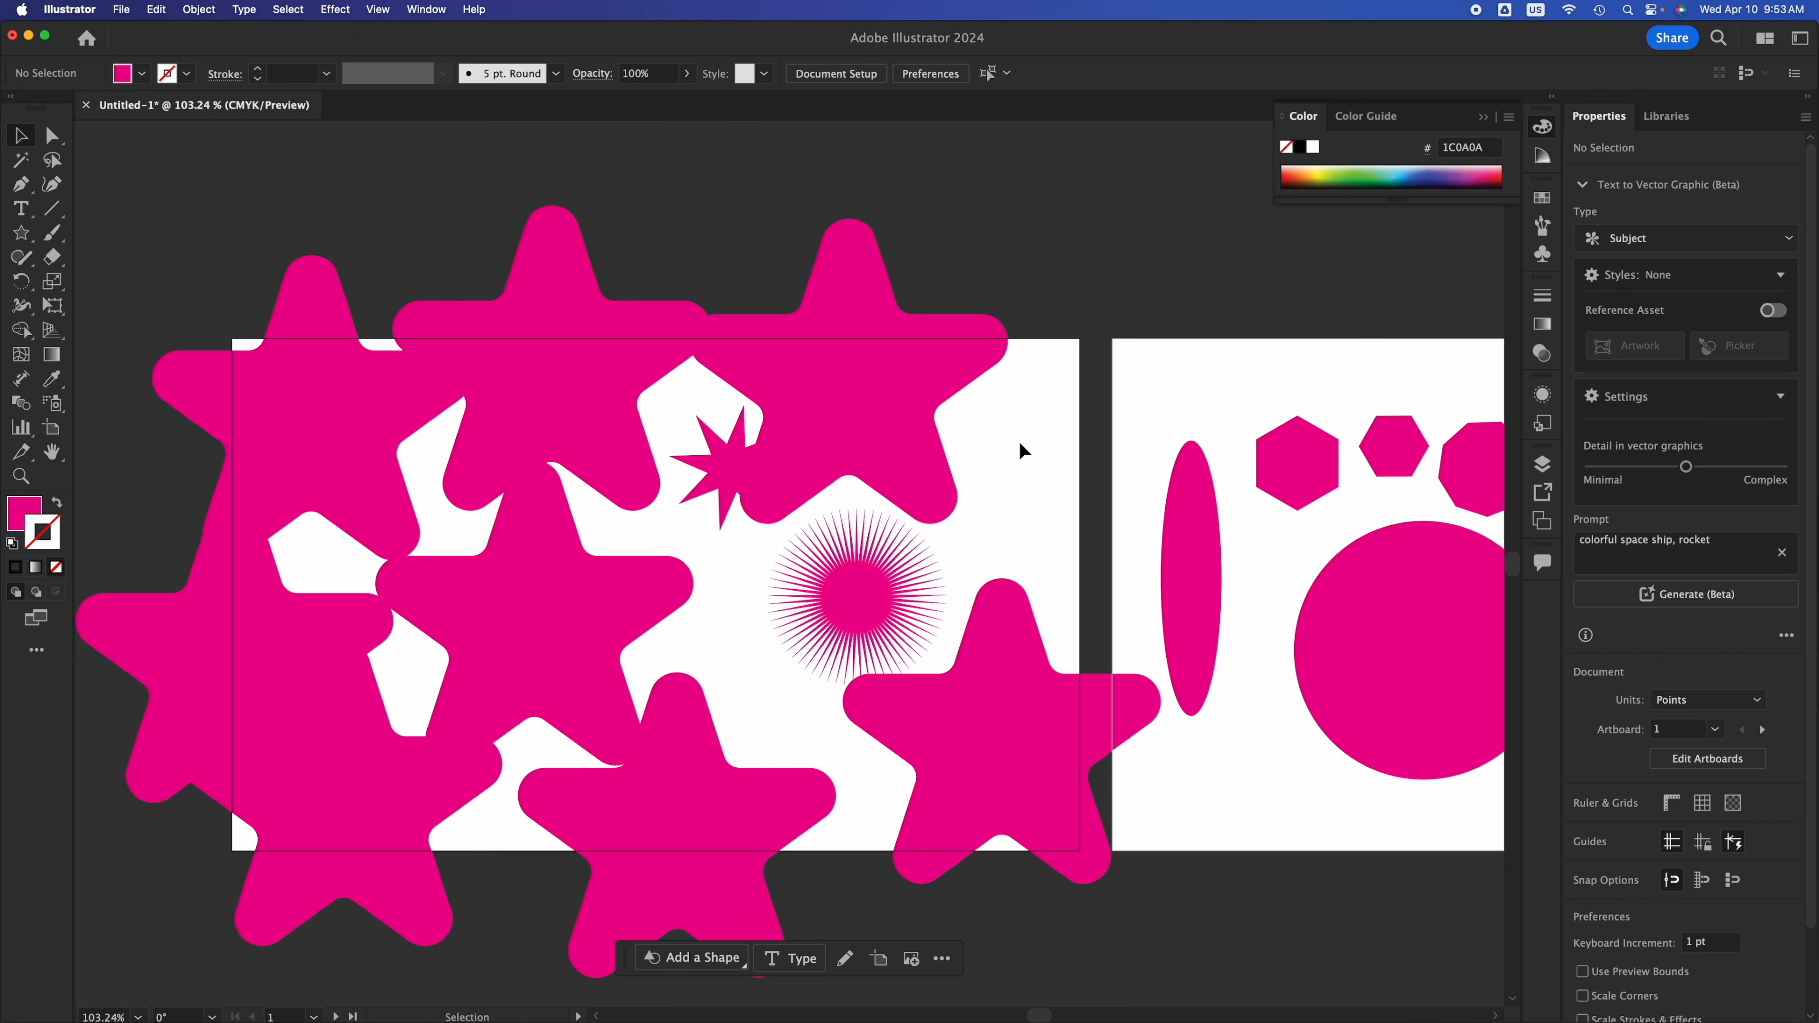
left_click(379, 10)
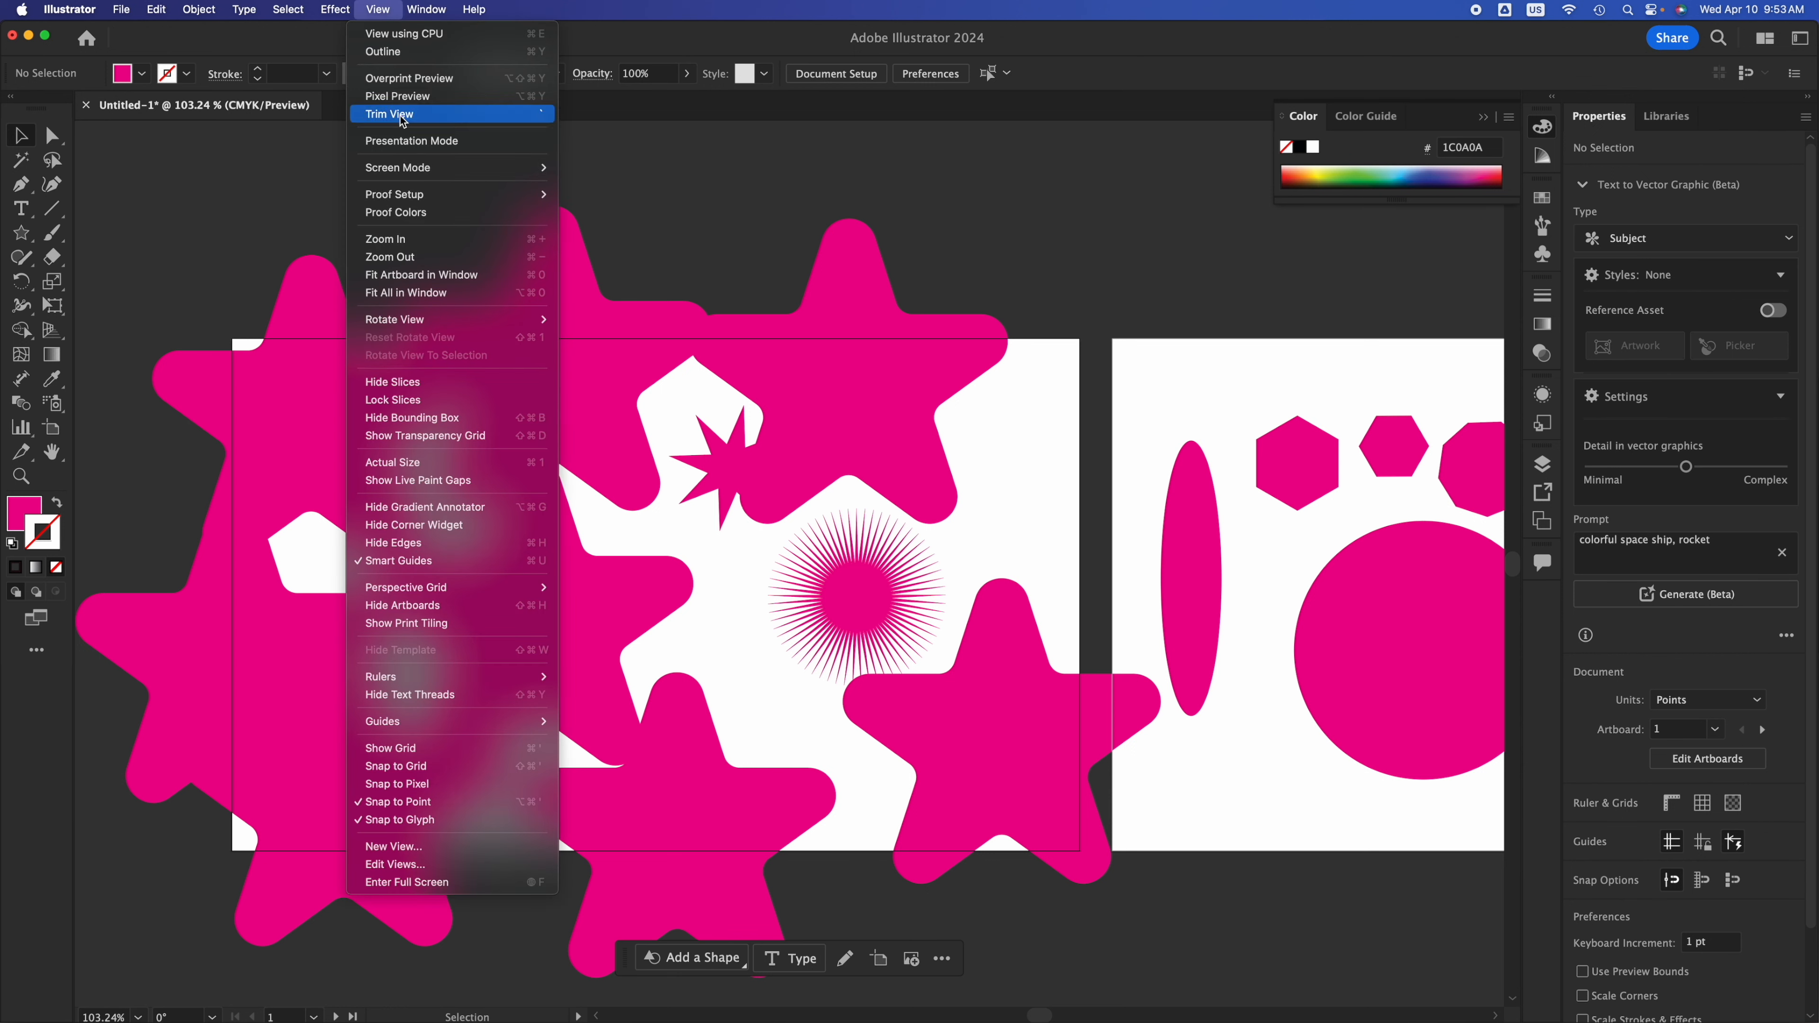
left_click(660, 169)
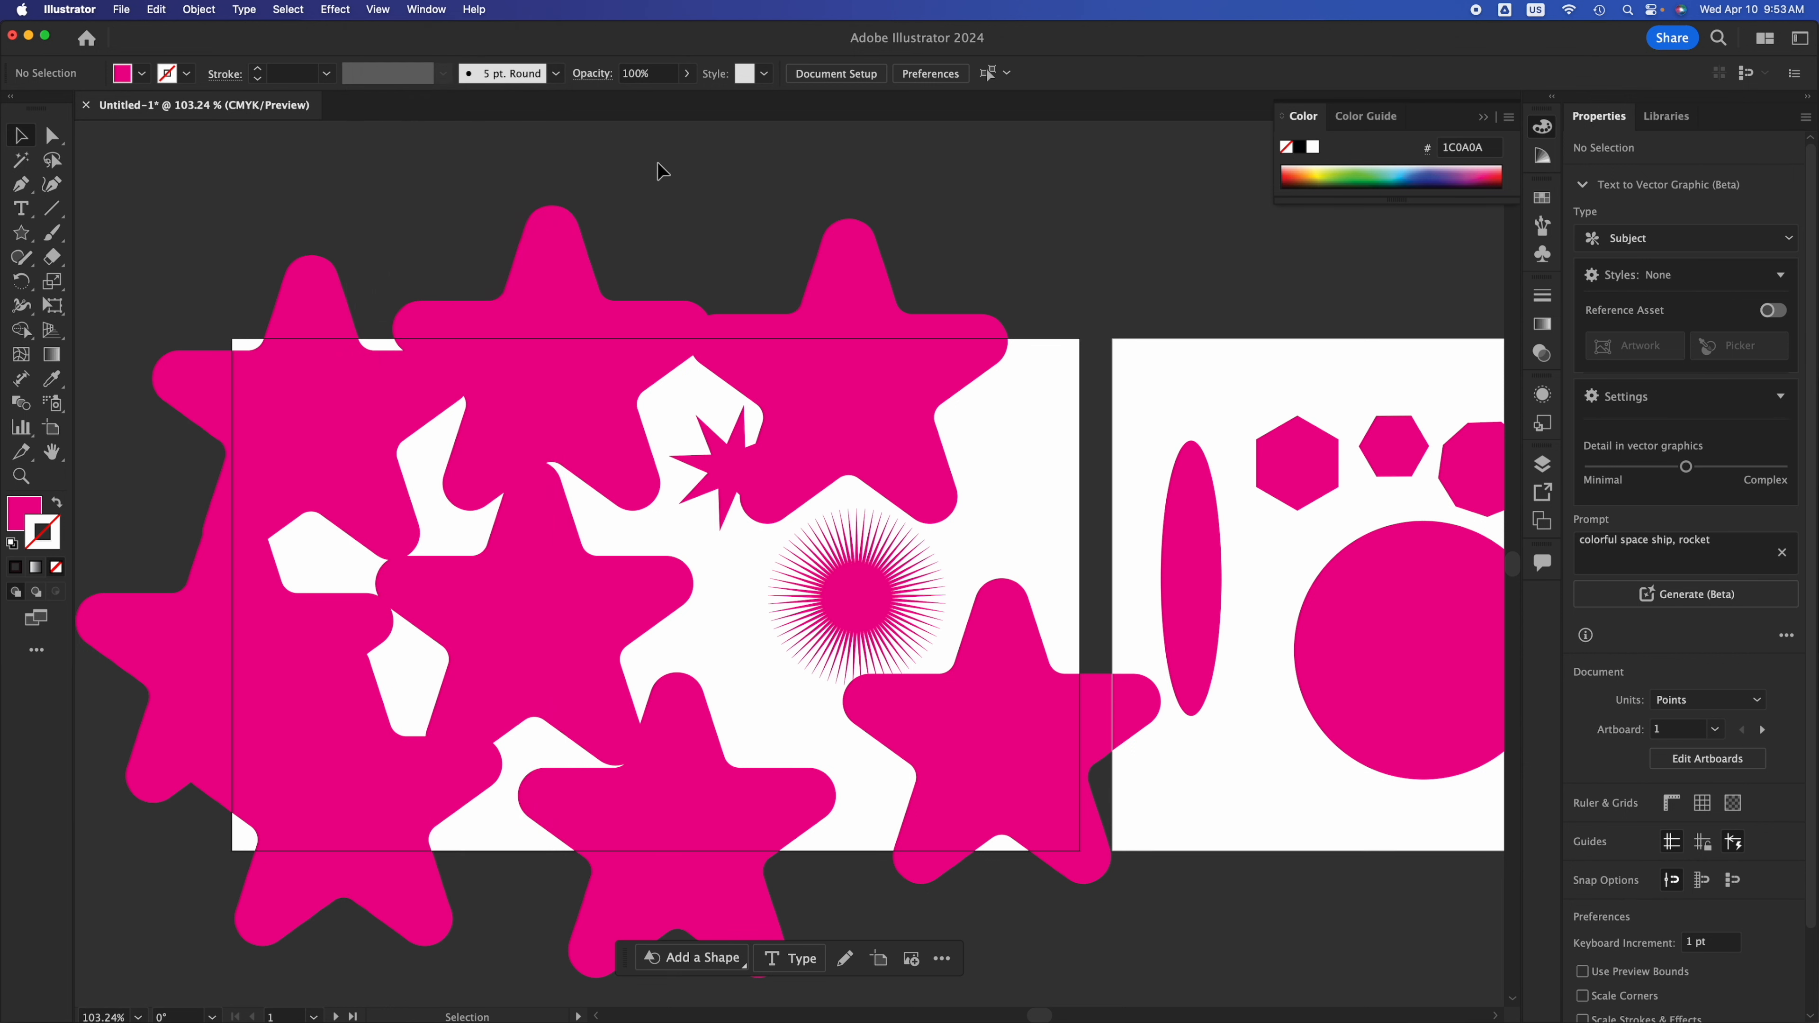
key("shift+super+t")
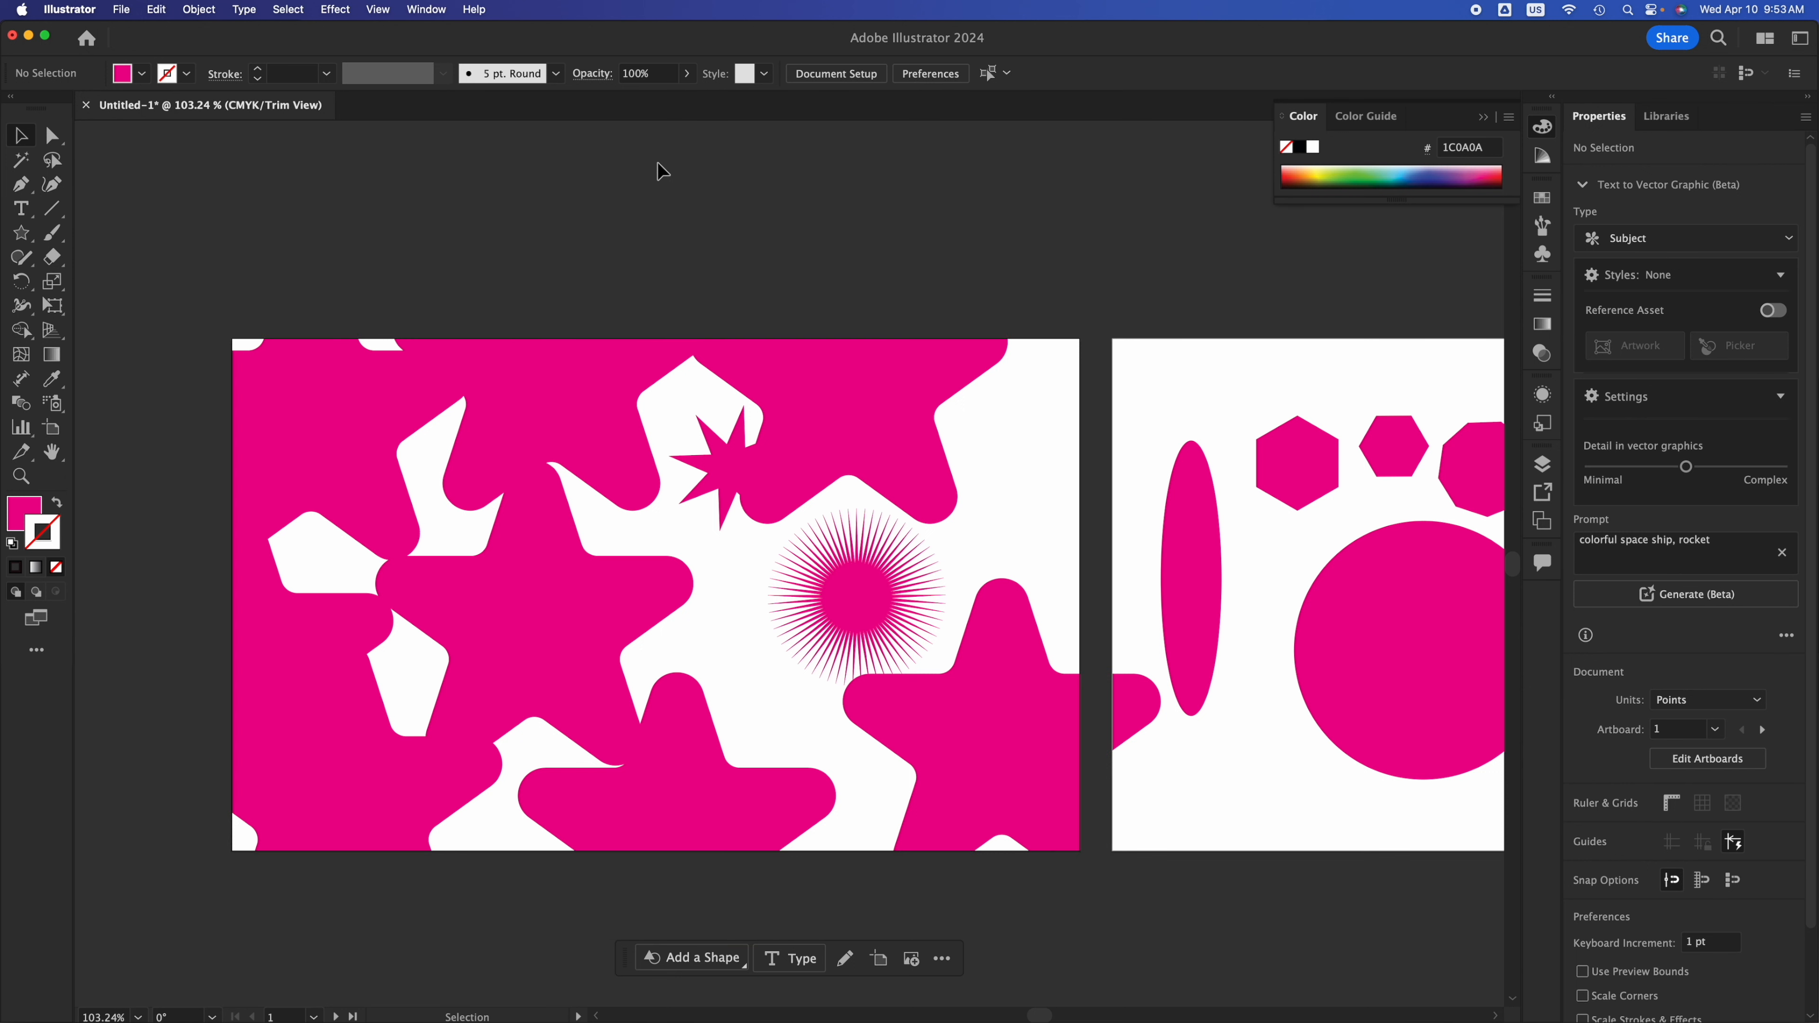
key("shift+super+t")
key("shift+super+t")
key("shift+super+t")
key("shift+super+t")
key("shift+super+t")
key("shift+super+t")
key("shift+super+t")
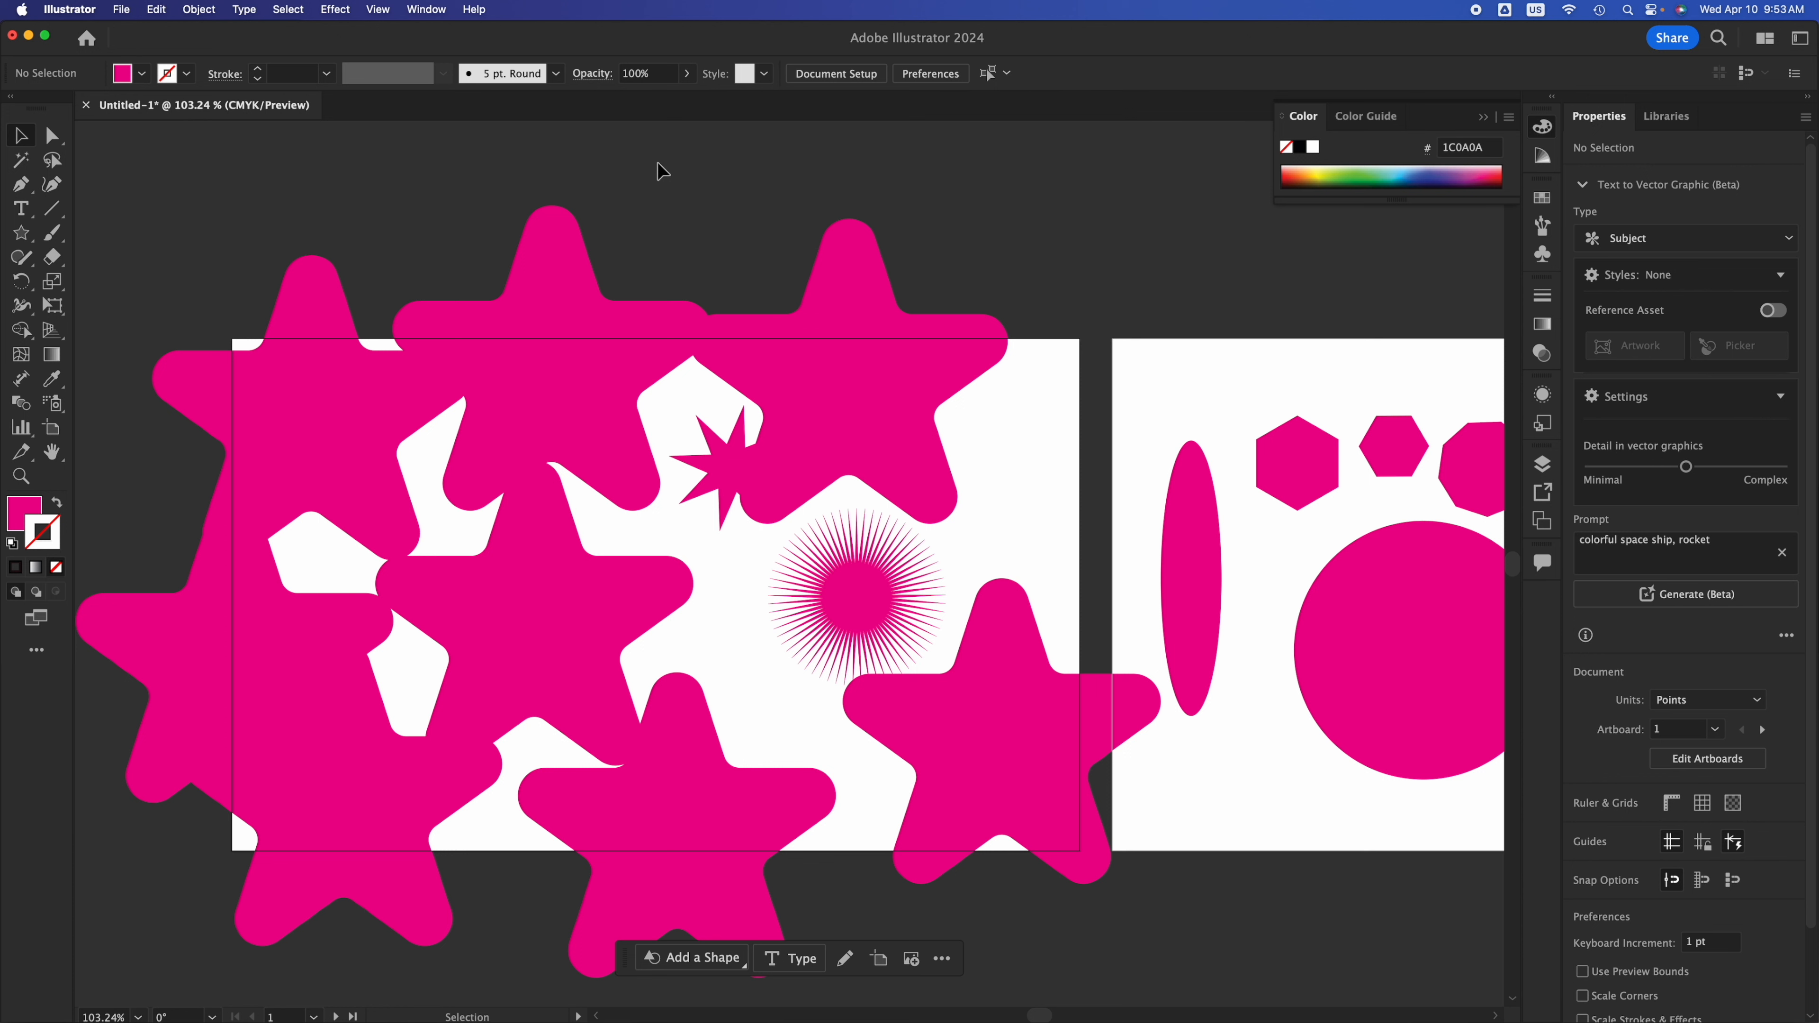